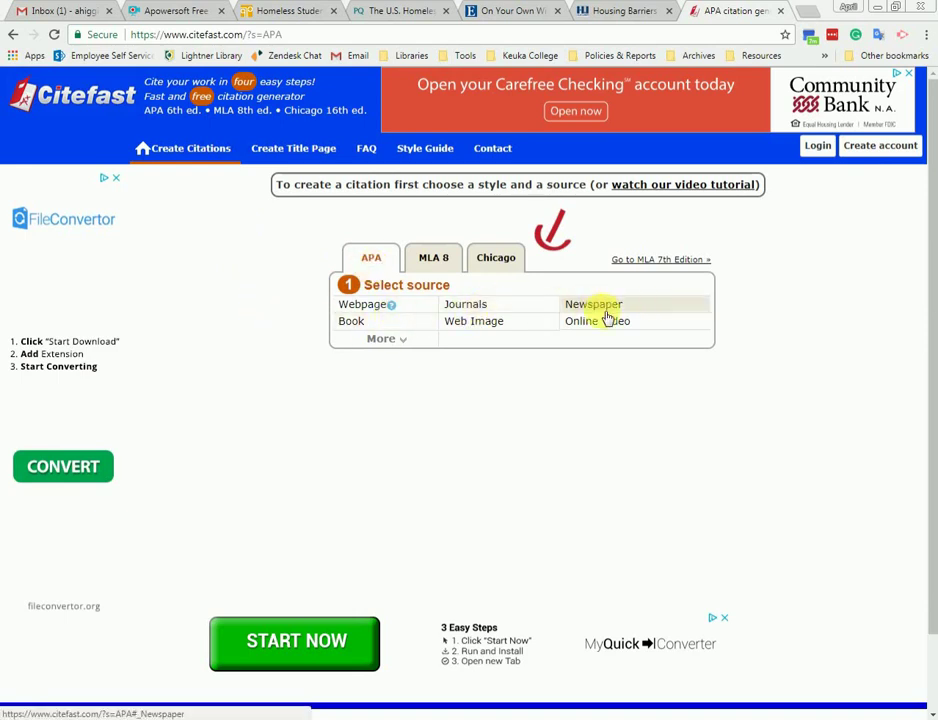
Start an APA citation for a journal source using manual entry, after viewing the Homeless Students report in CQ Researcher.
click(391, 345)
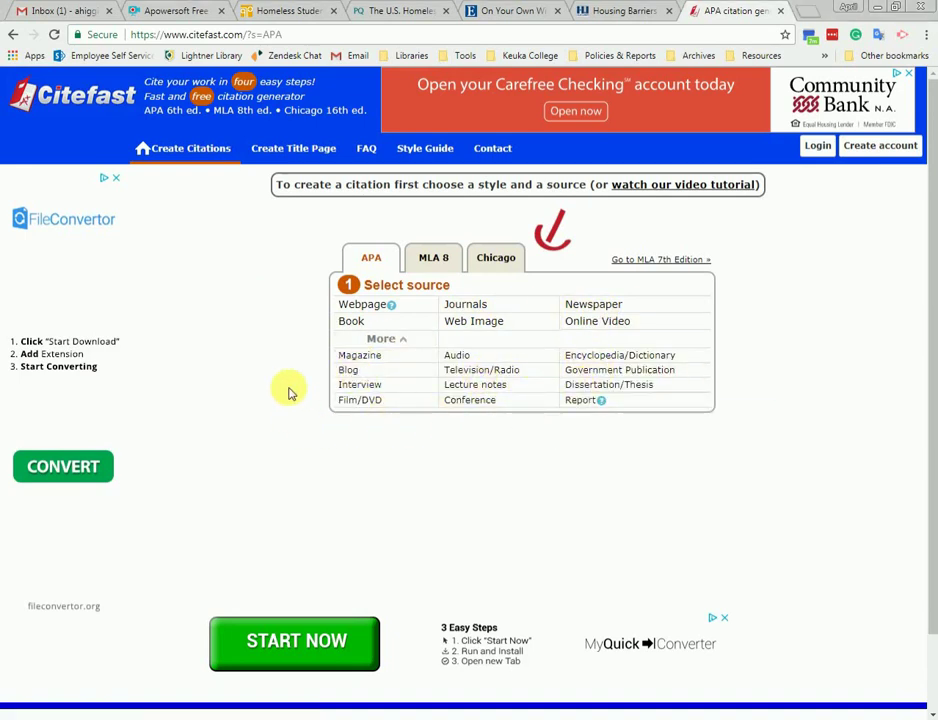
key(ctrl+3)
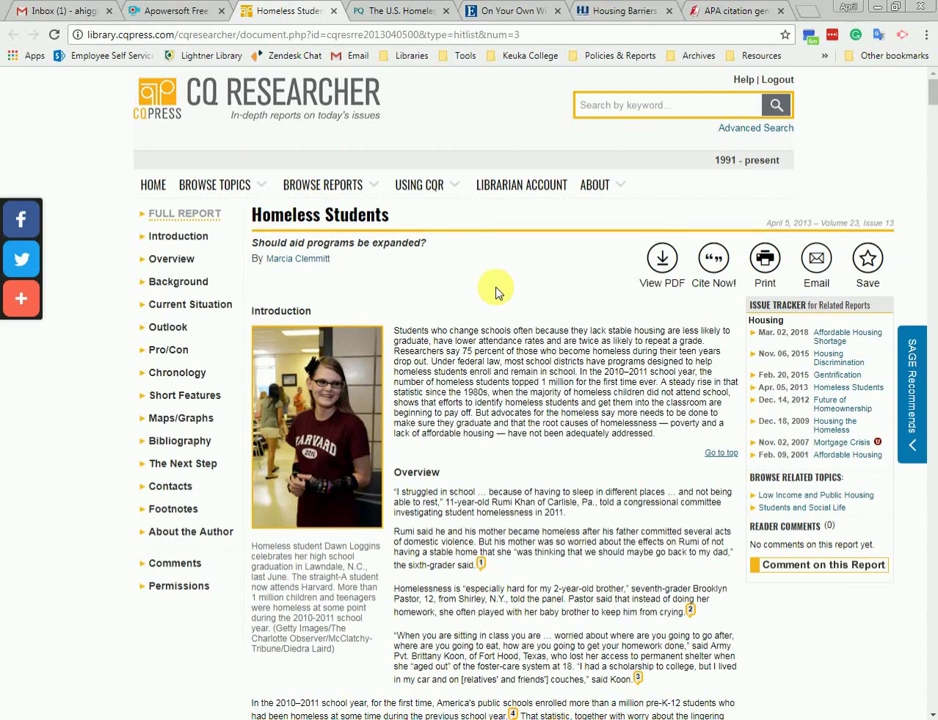
key(ctrl+9)
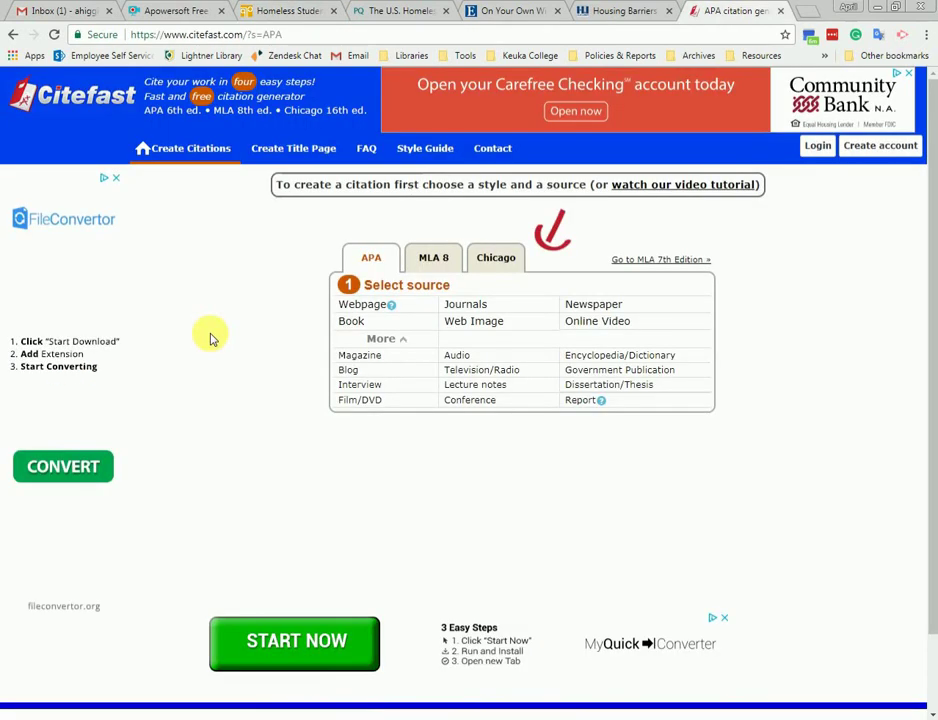
click(487, 307)
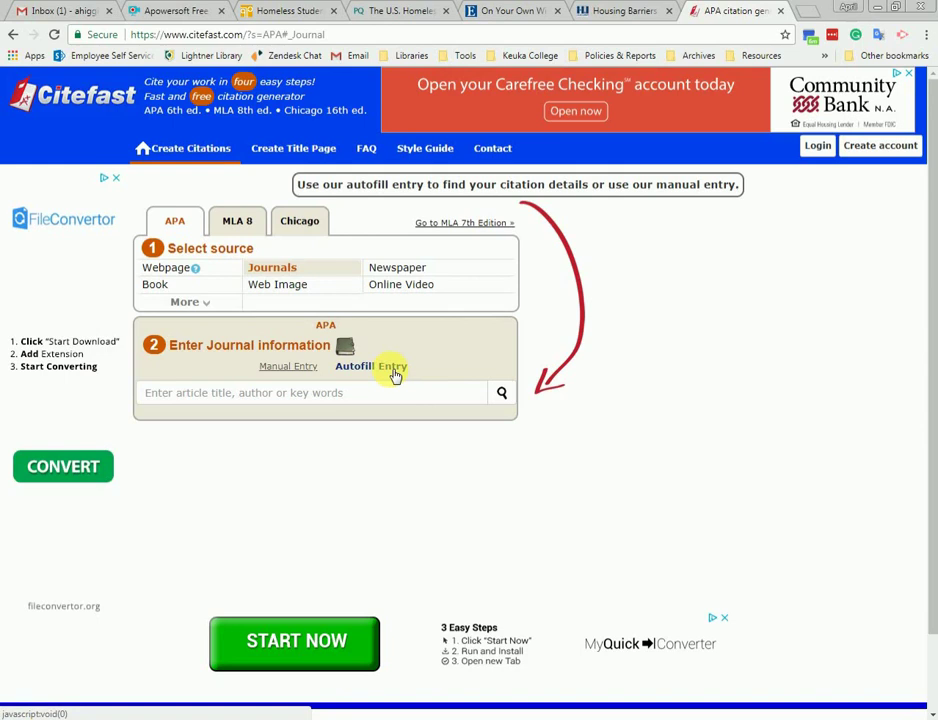
click(290, 368)
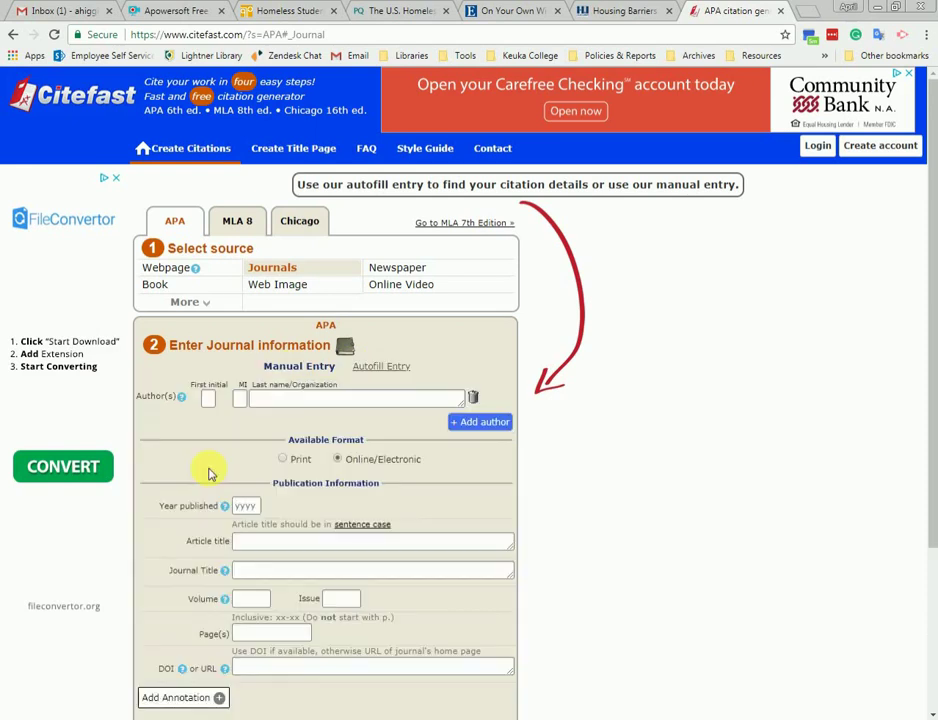
scroll(210, 474, down, 1)
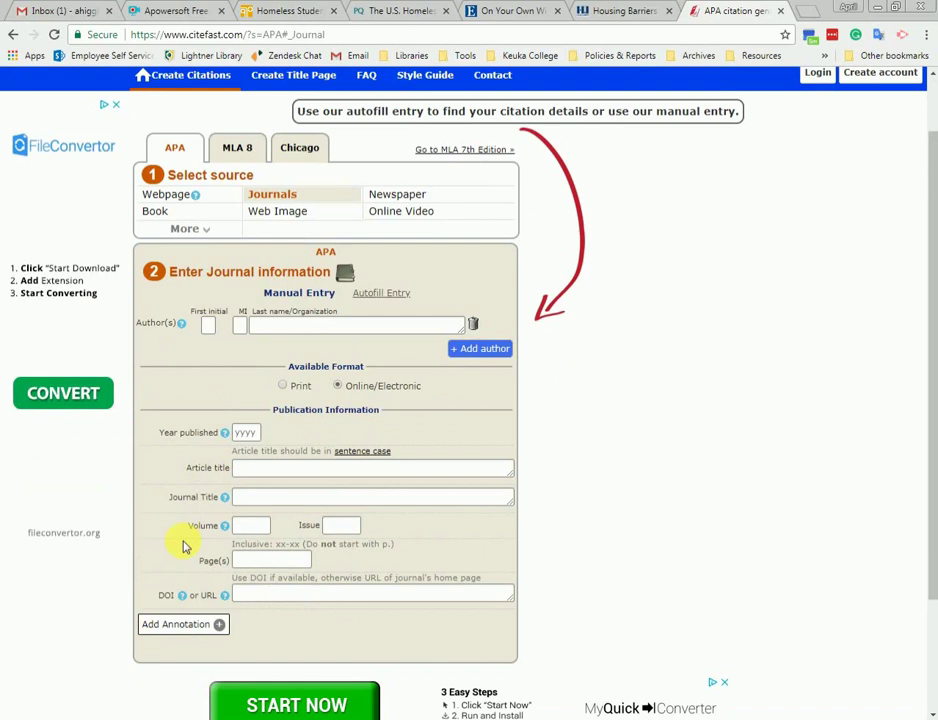
Enter the first initial and last name of the Homeless Students report's author, taken from the CQ Researcher page.
click(208, 325)
key(ctrl+3)
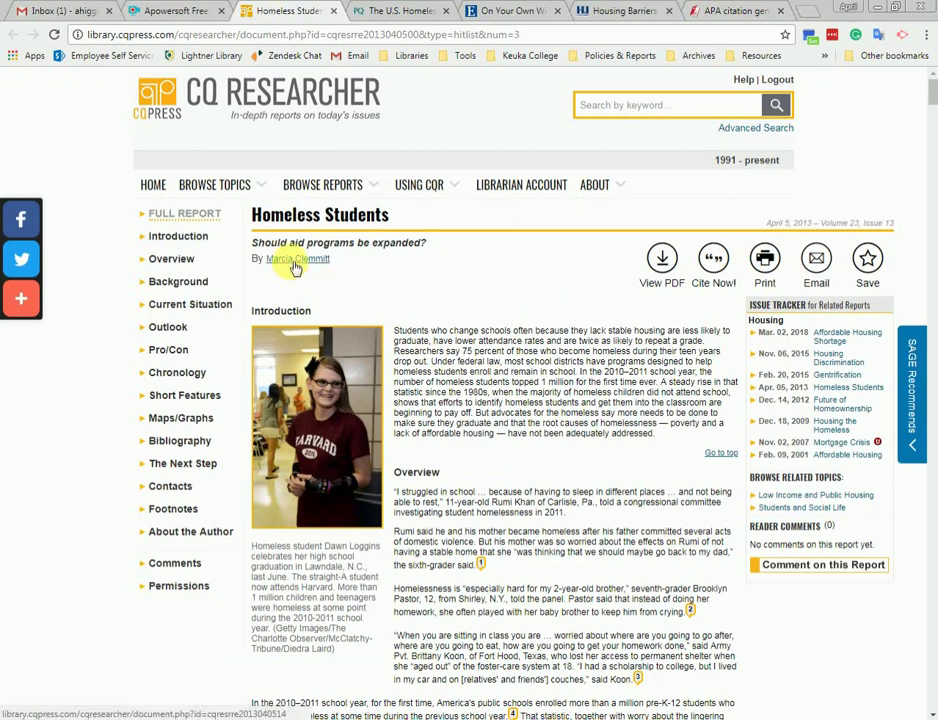
key(ctrl+7)
text(Clemmit)
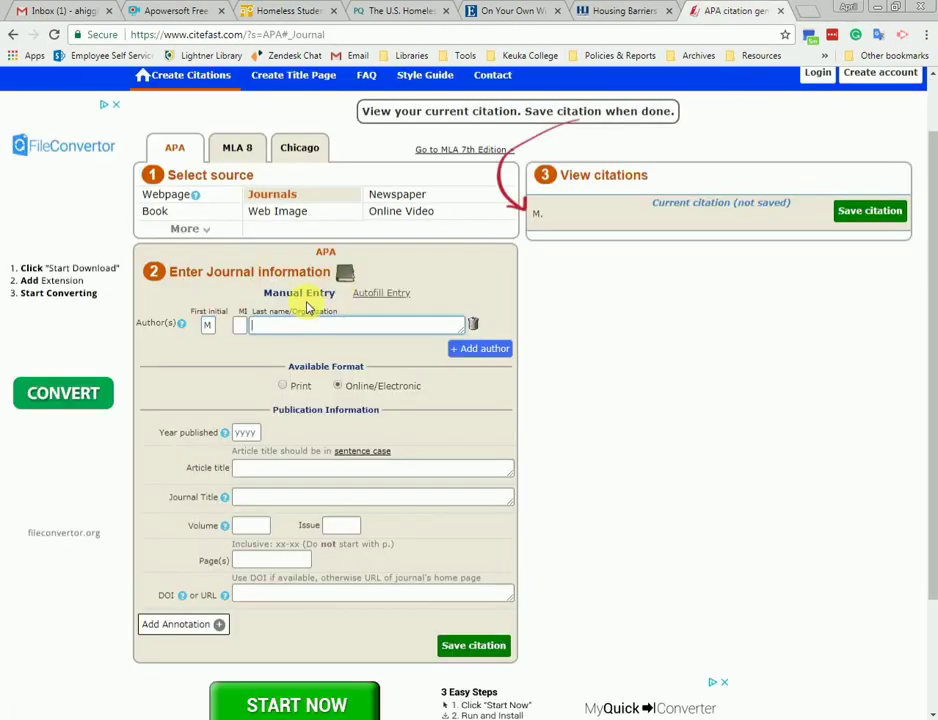
text(t)
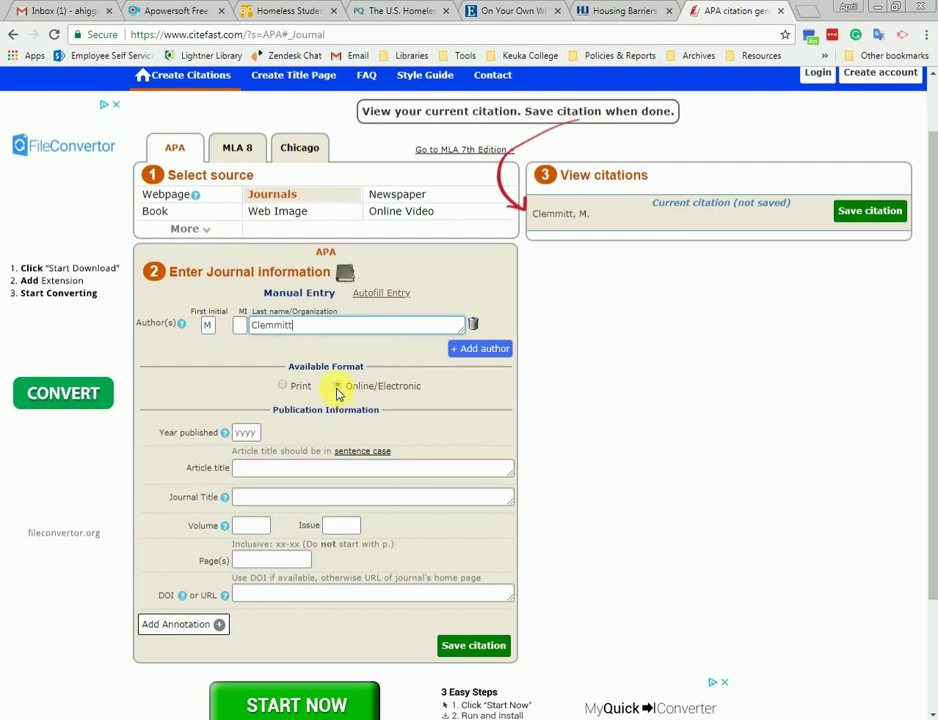
Look up the publication date on the CQ Researcher report and set the year published to 2013.
click(245, 432)
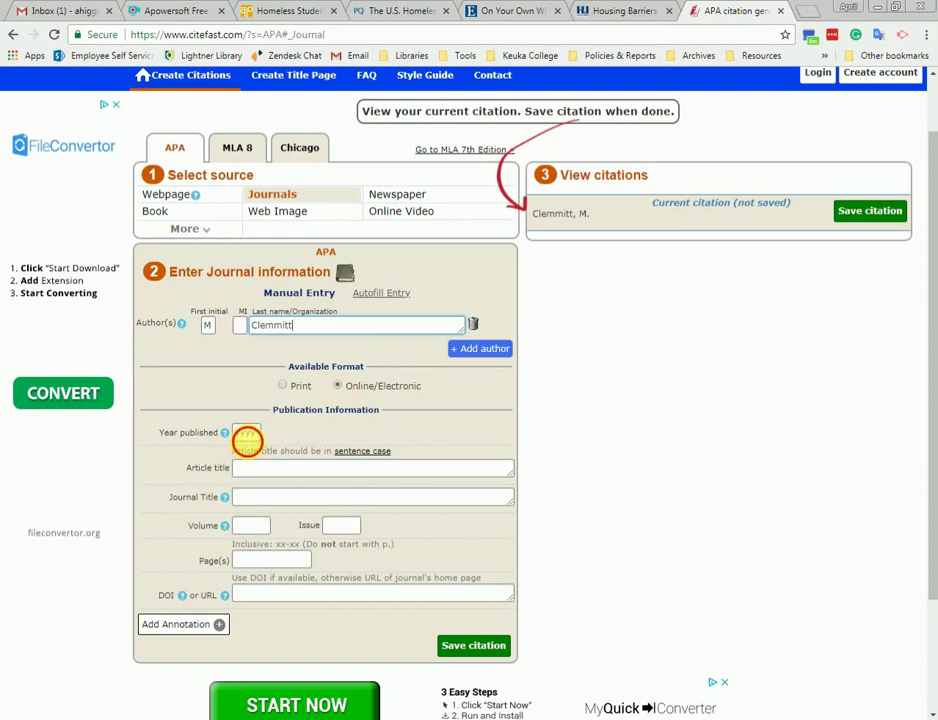
key(ctrl+3)
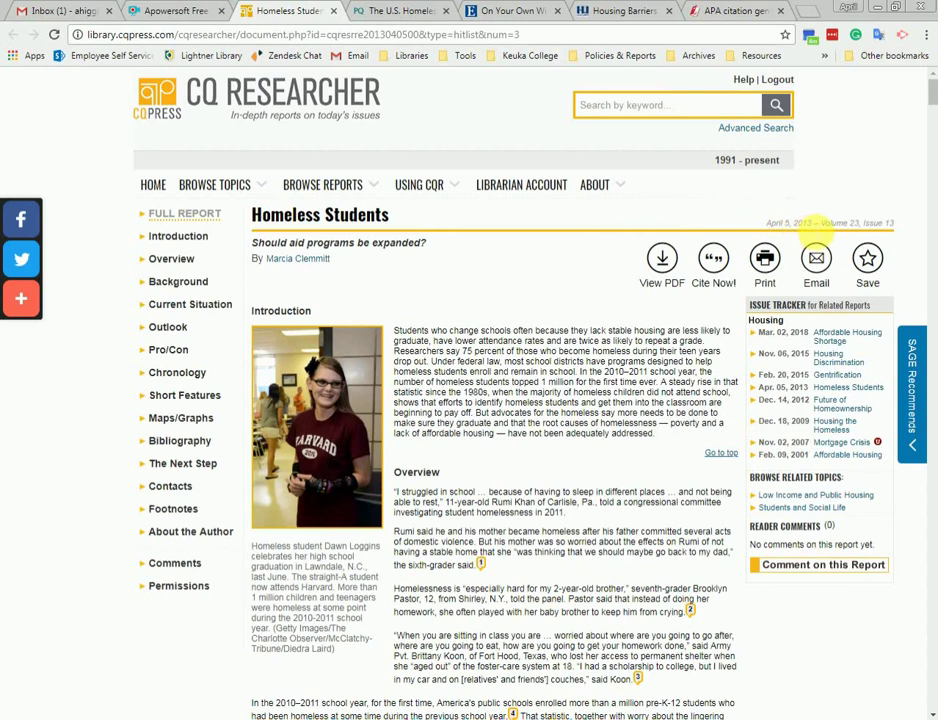
key(ctrl+7)
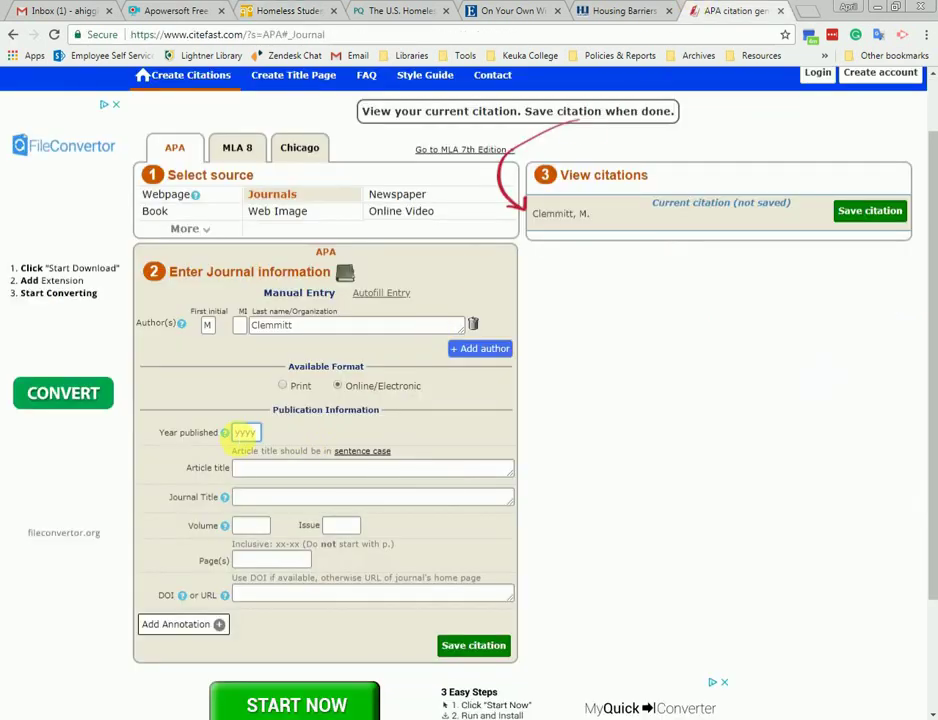
text(2013)
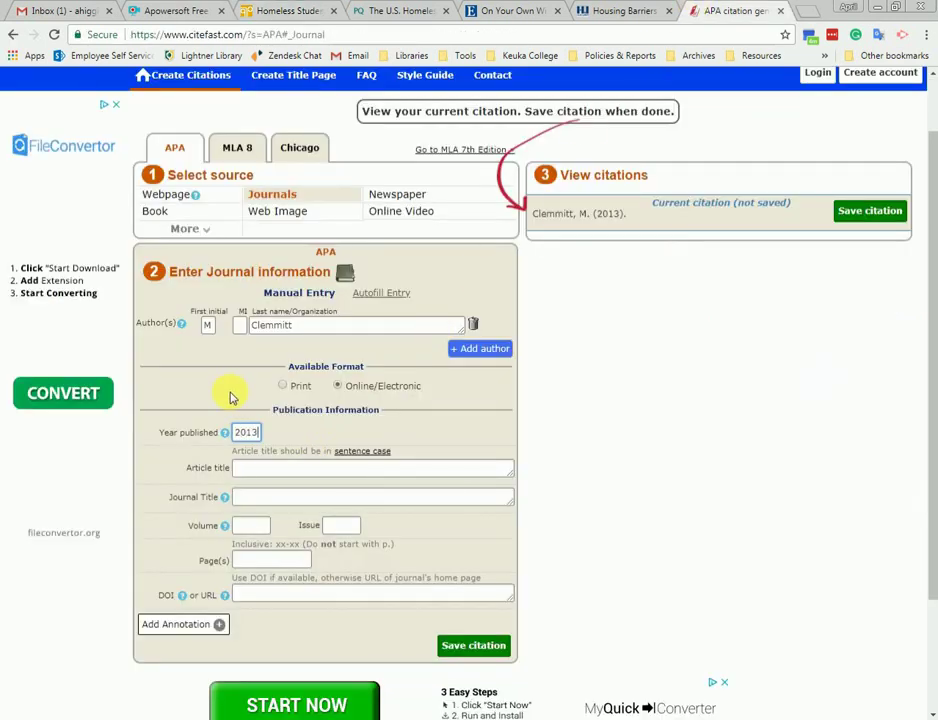
Enter the article title in sentence case as "Homeless students: Should aid programs be expanded?", based on the CQ Researcher page.
click(258, 468)
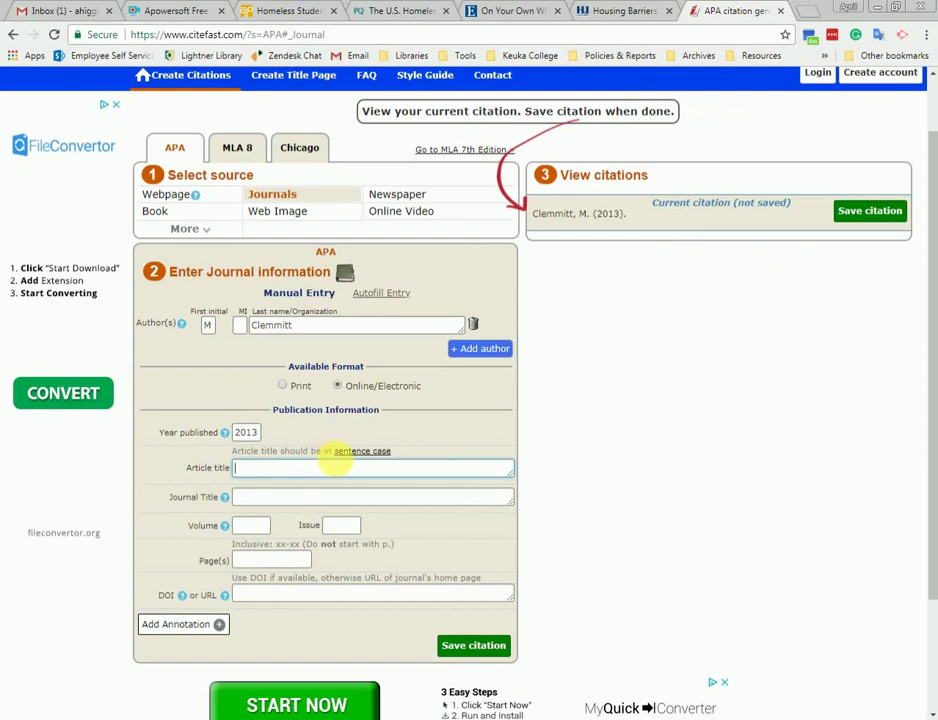
mouse_move(354, 458)
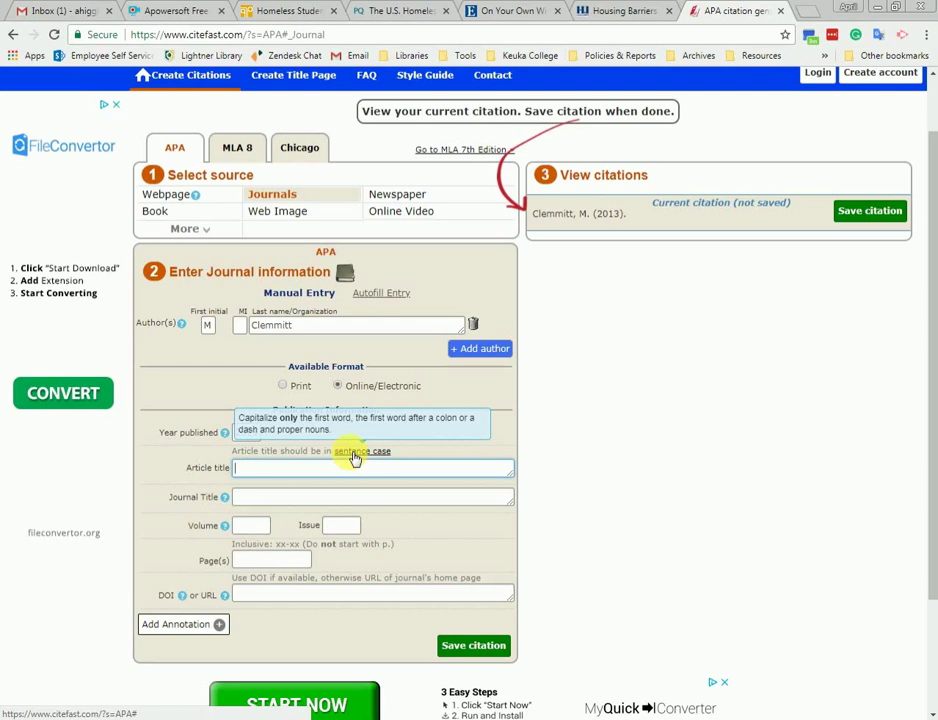
key(ctrl+3)
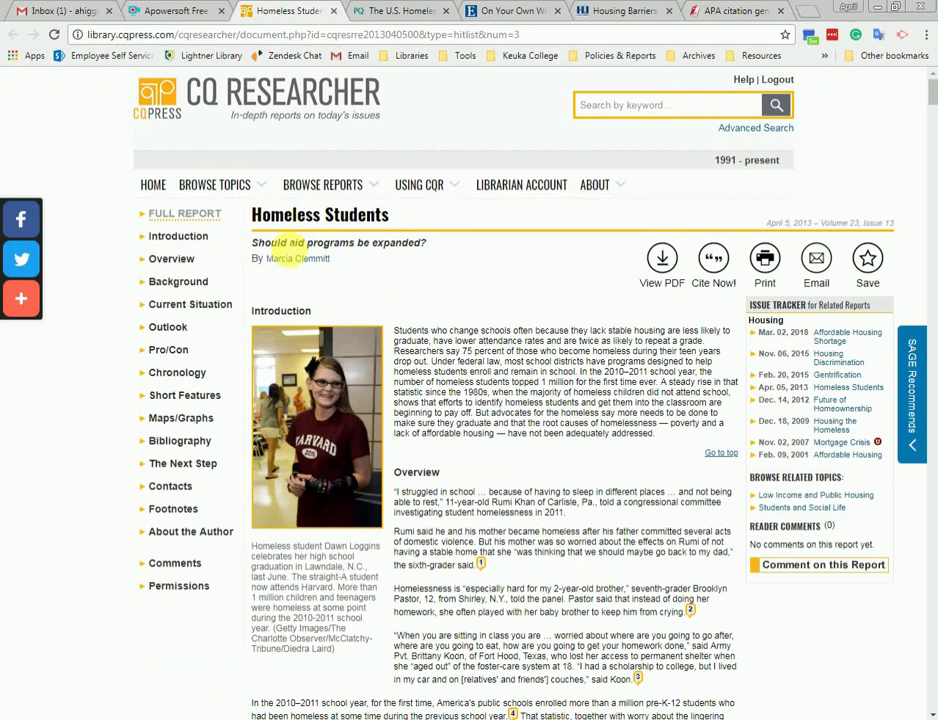
click(725, 11)
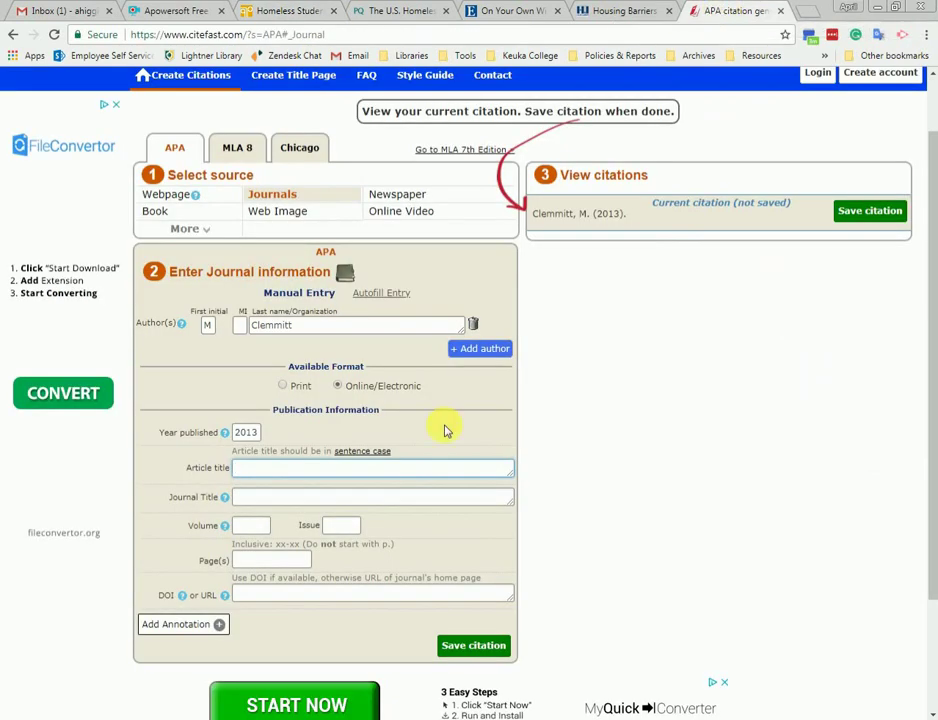
text(Homeless students: Should aid programs be ex)
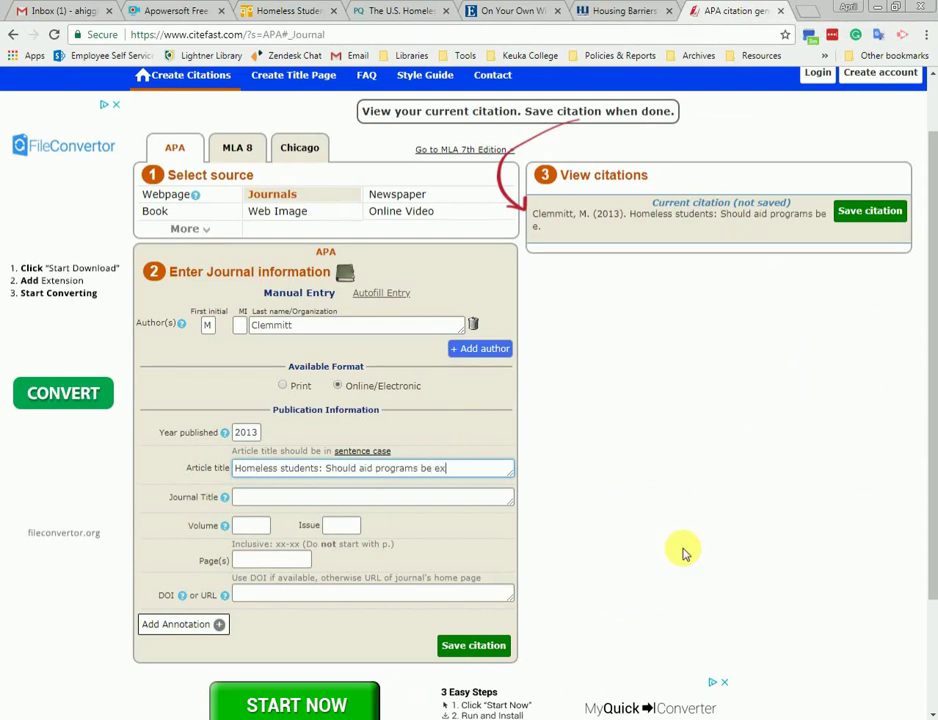
text(panded?)
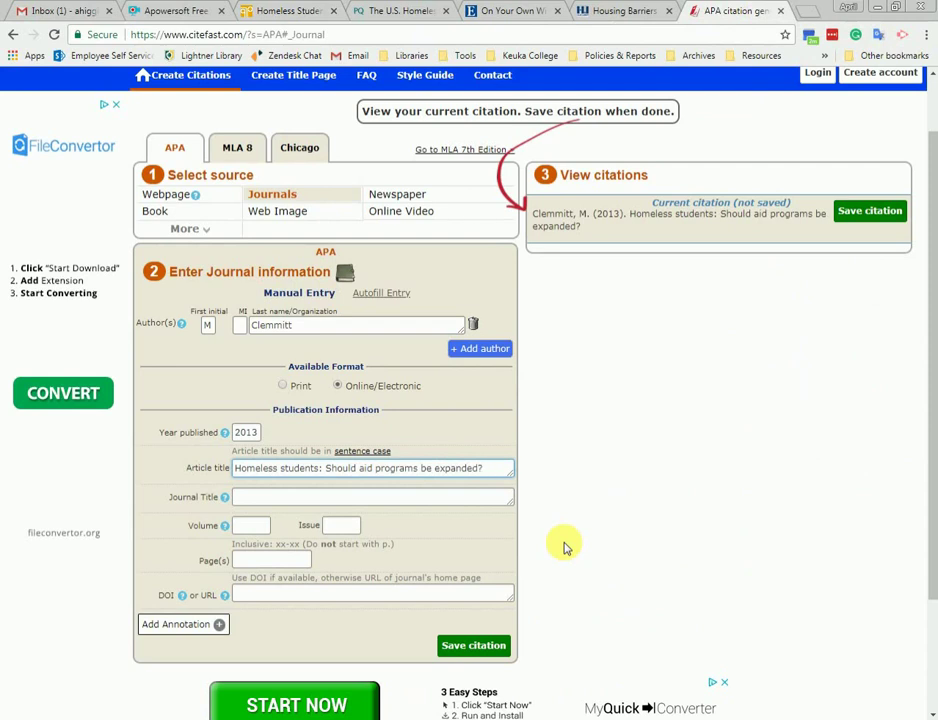
Enter "CQ Researcher" as the journal title.
click(445, 501)
text(CQ Researcher)
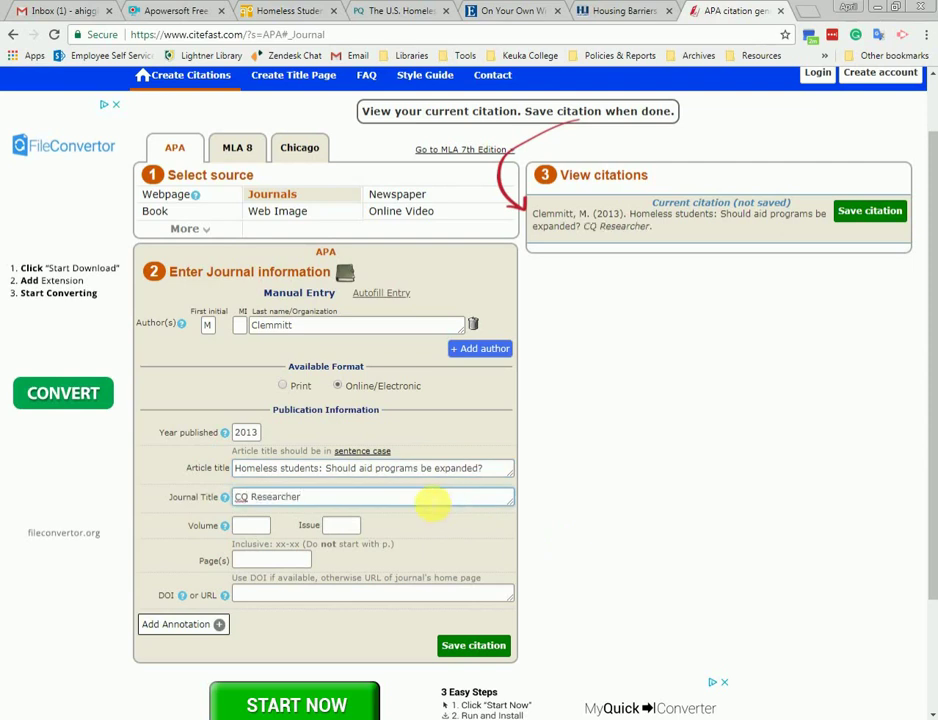
mouse_move(226, 499)
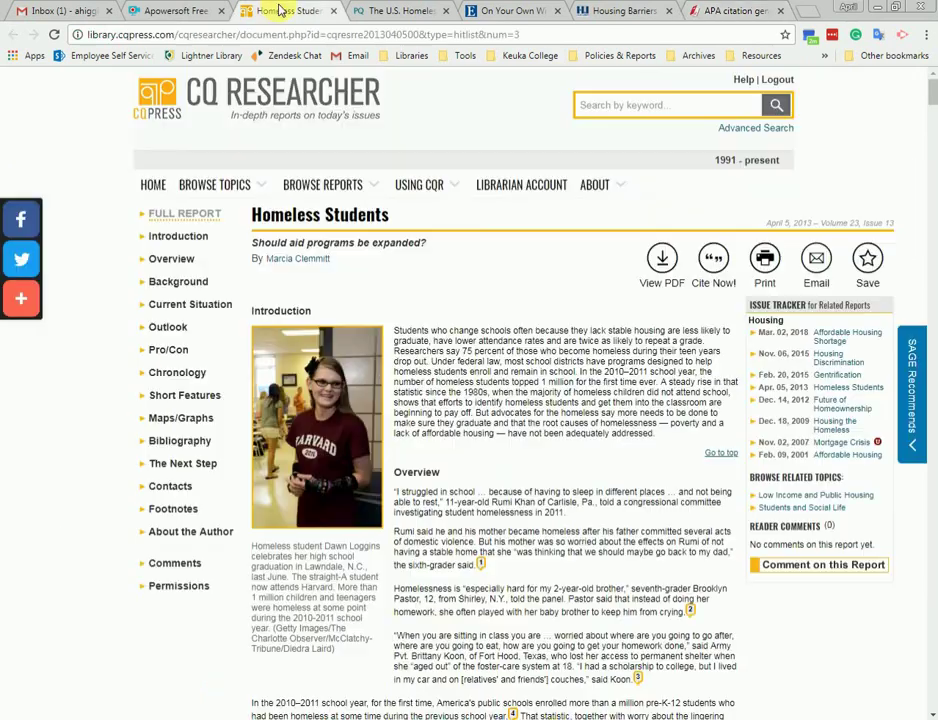
Check the volume and issue on the CQ Researcher report, and enter volume 23 and issue 13 in the citation.
click(275, 11)
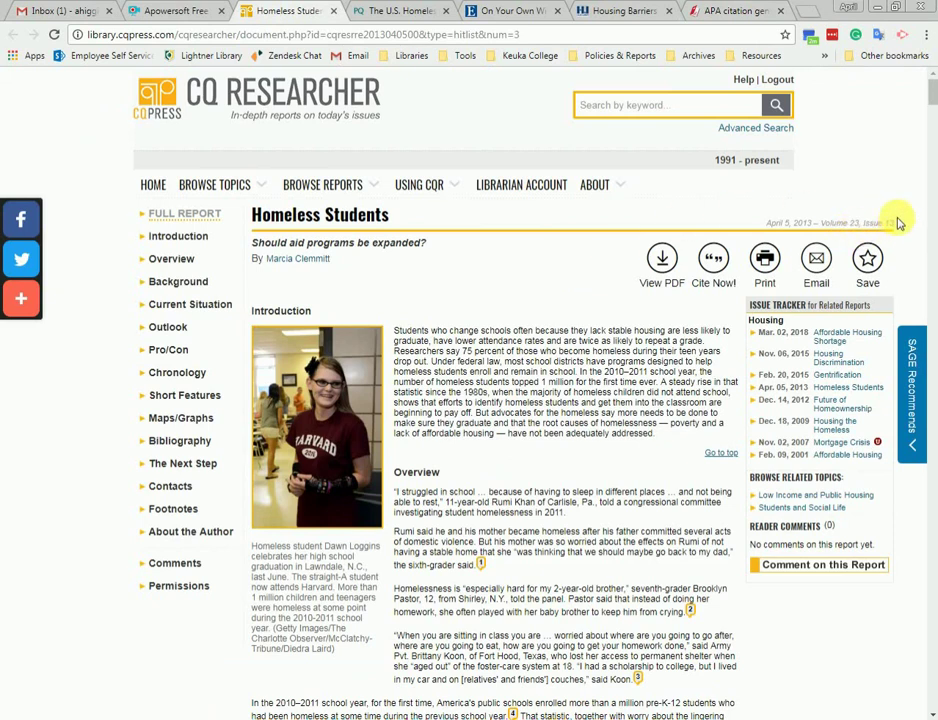
click(733, 11)
click(249, 526)
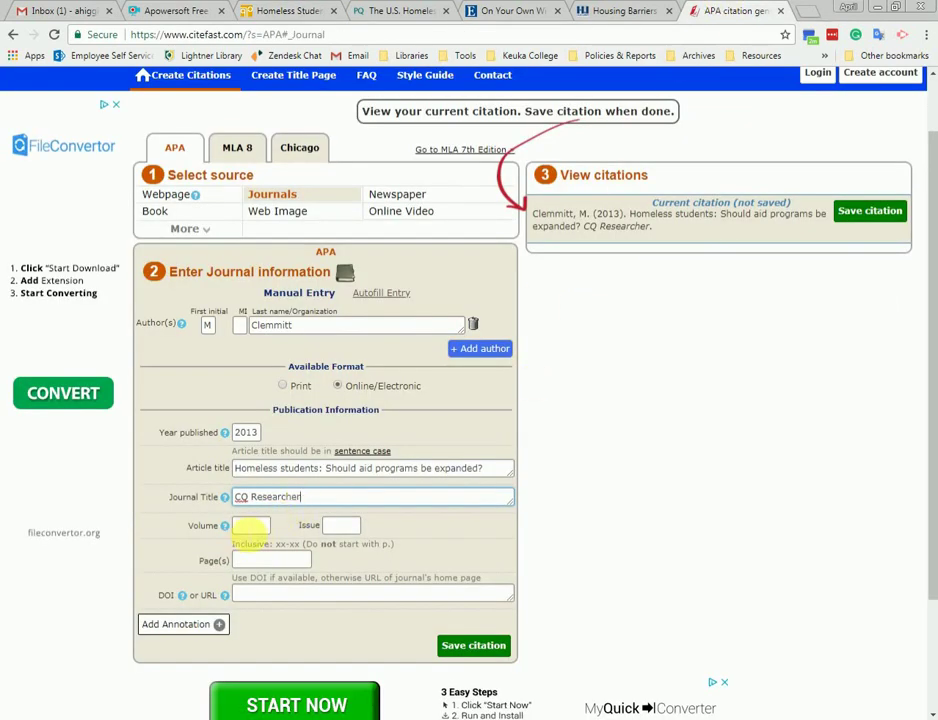
text(23)
key(Tab)
text(13)
Get the page range from the CQ Researcher report's citation information and enter pages 305-328 in the citation form.
key(ctrl+3)
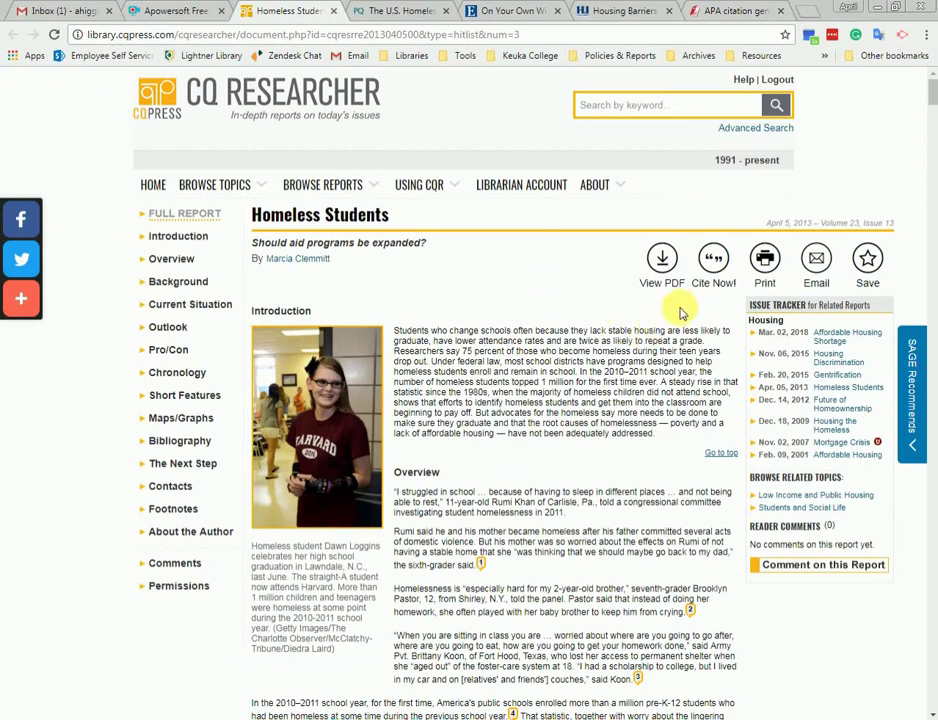
click(716, 260)
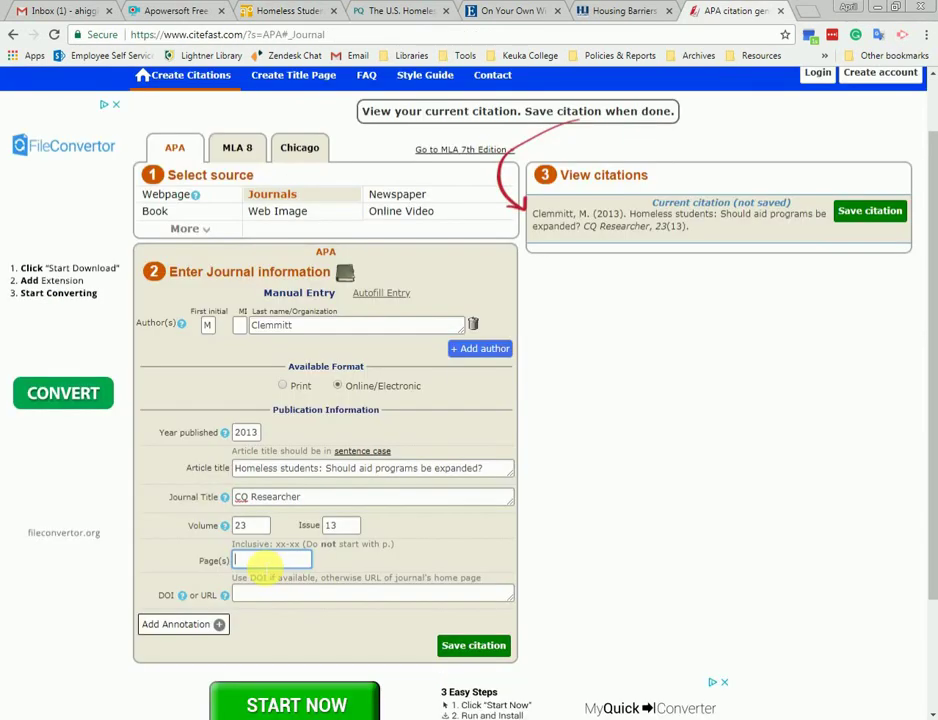
text(305-328)
Copy the Document URL given at the end of the Homeless Students report in CQ Researcher.
click(276, 594)
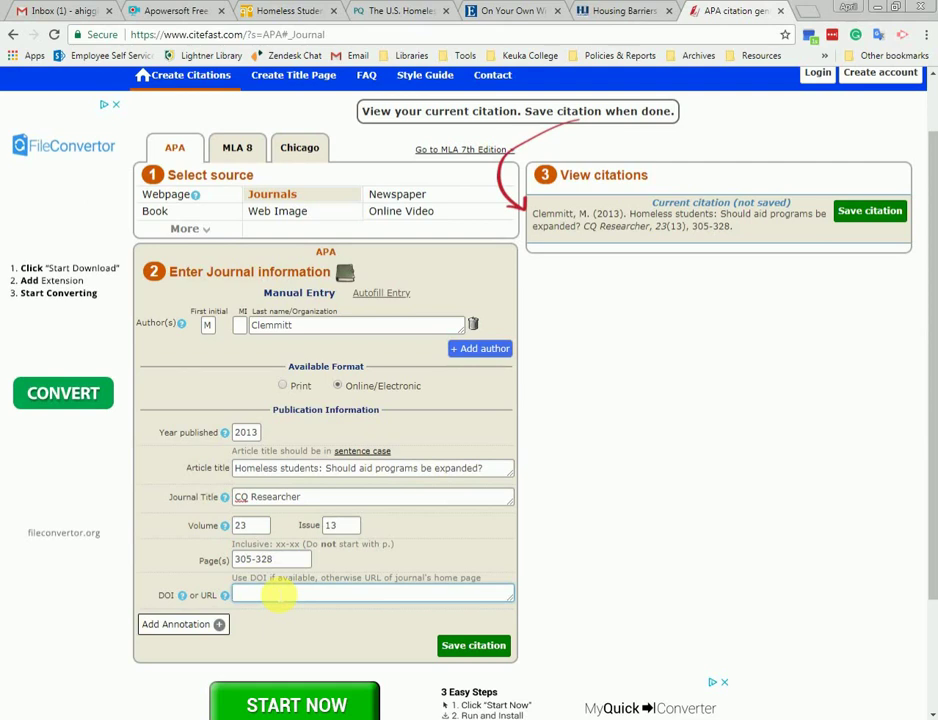
key(ctrl+3)
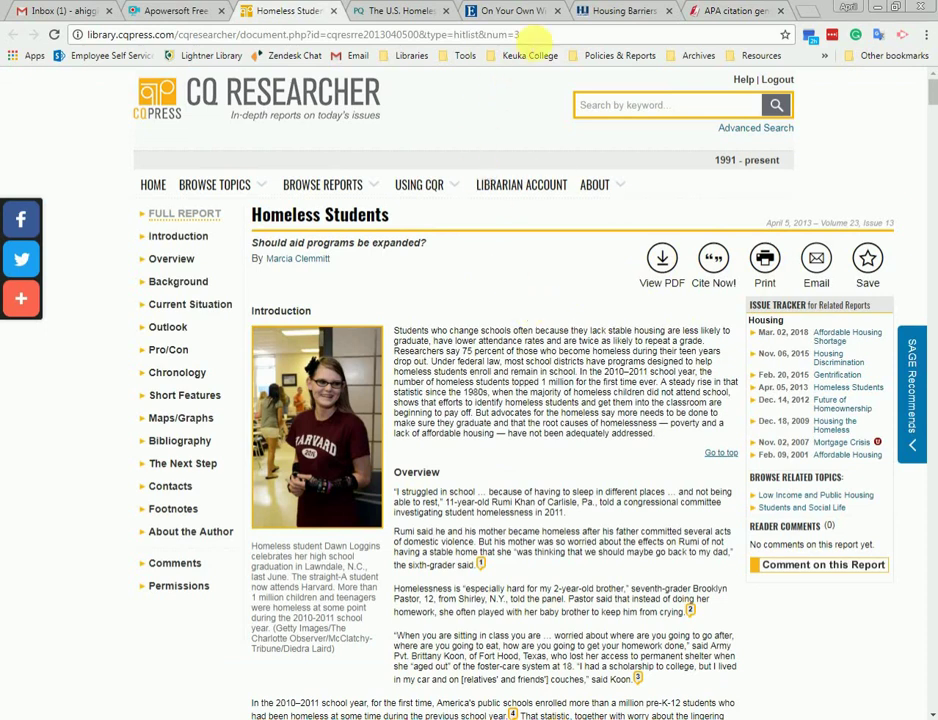
click(600, 35)
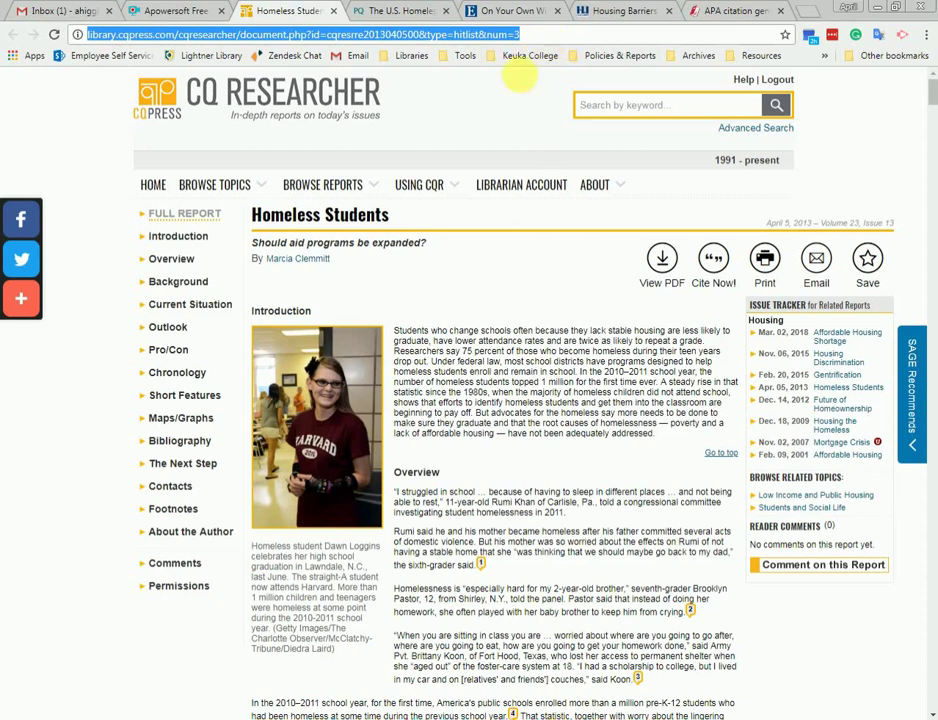
click(497, 274)
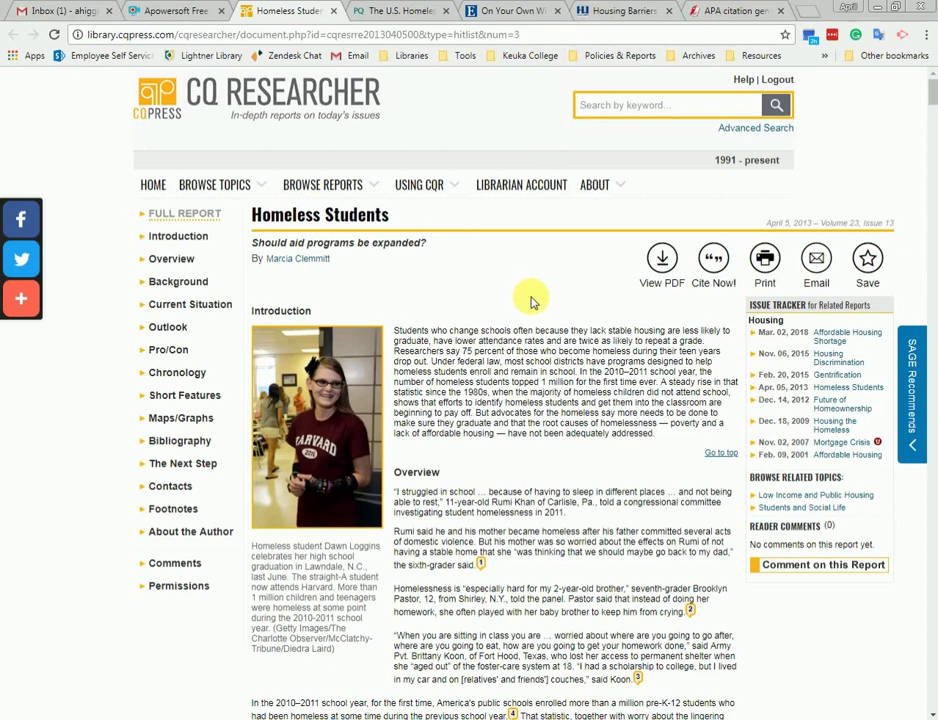
scroll(532, 299, down, 6)
drag(933, 115, 932, 700)
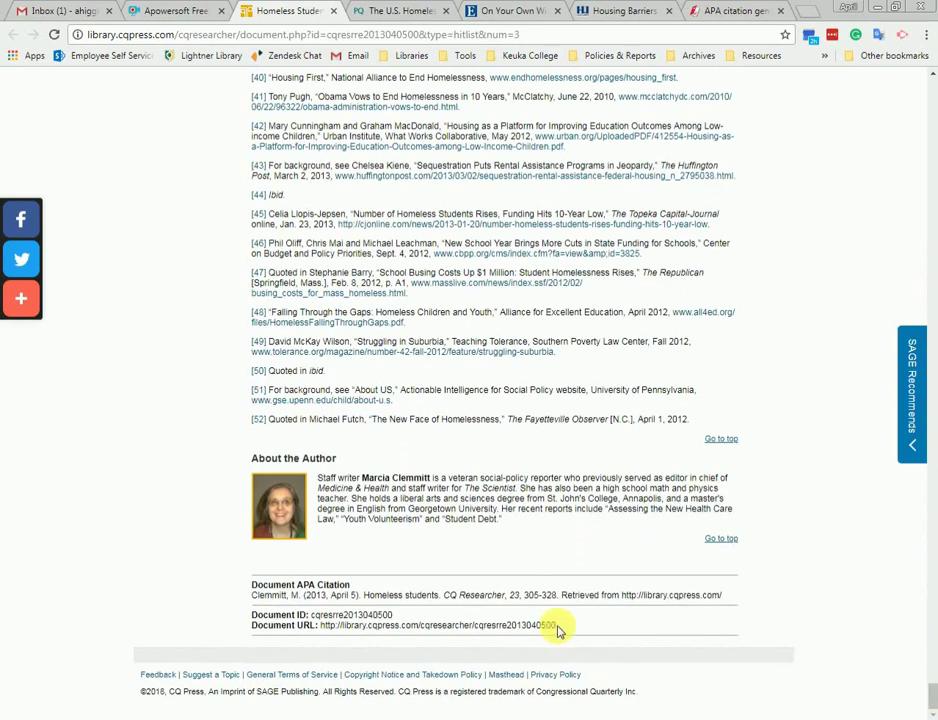
drag(558, 628, 318, 634)
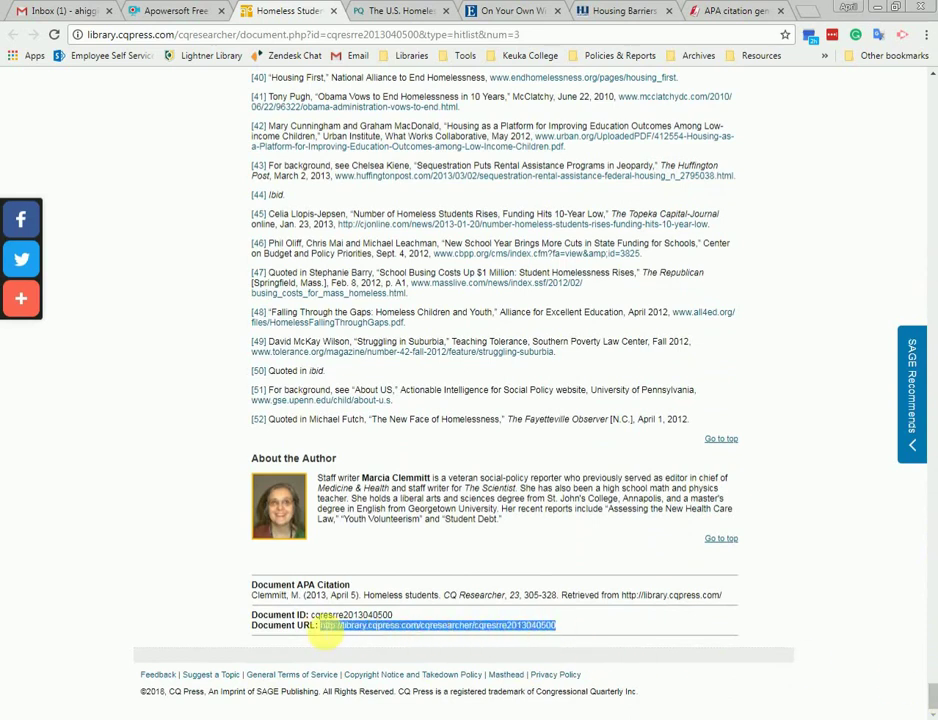
right_click(388, 625)
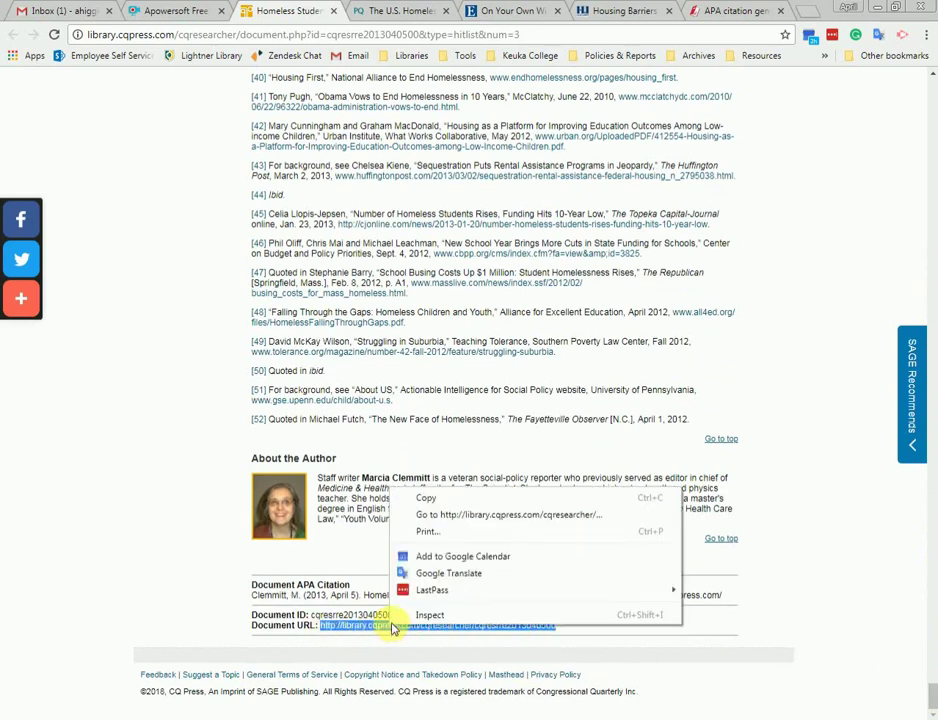
click(410, 497)
Paste the copied document URL as the DOI or URL in the Citefast journal form and save the citation.
click(735, 11)
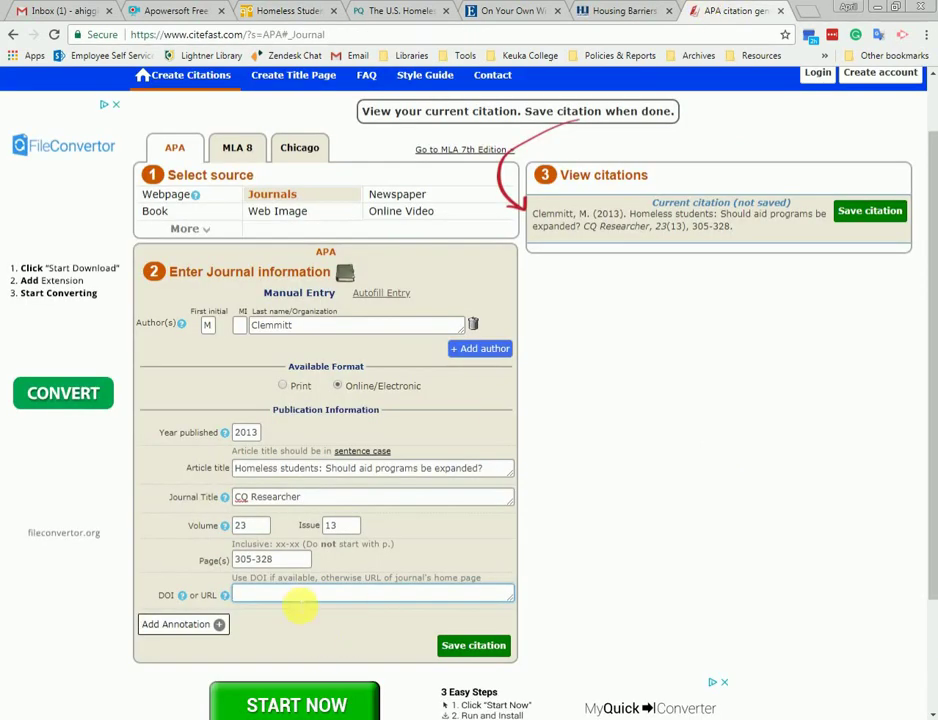
right_click(295, 600)
click(332, 444)
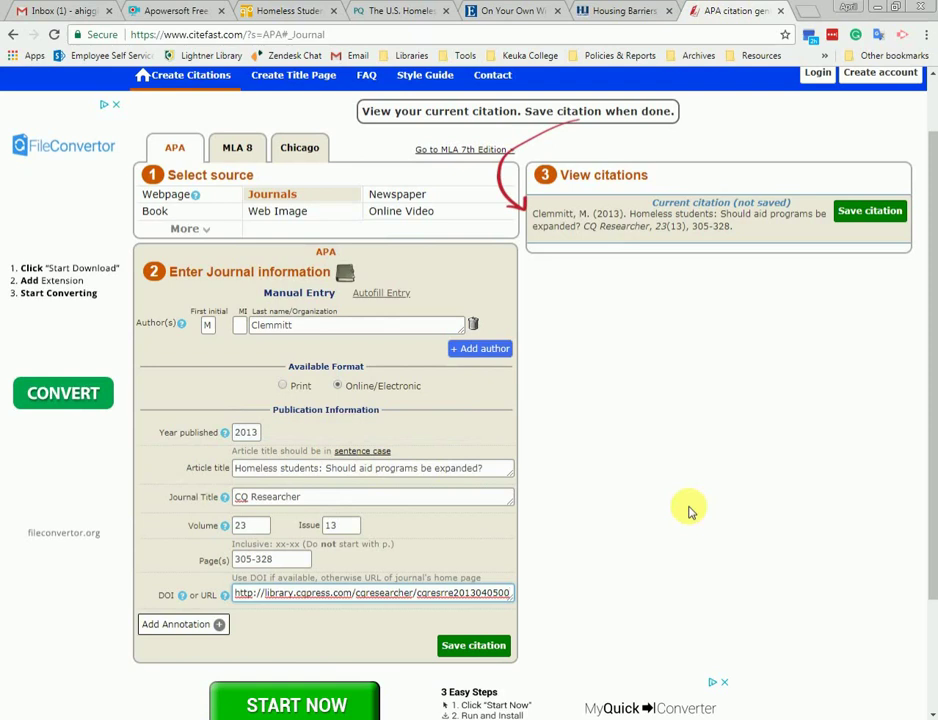
click(470, 648)
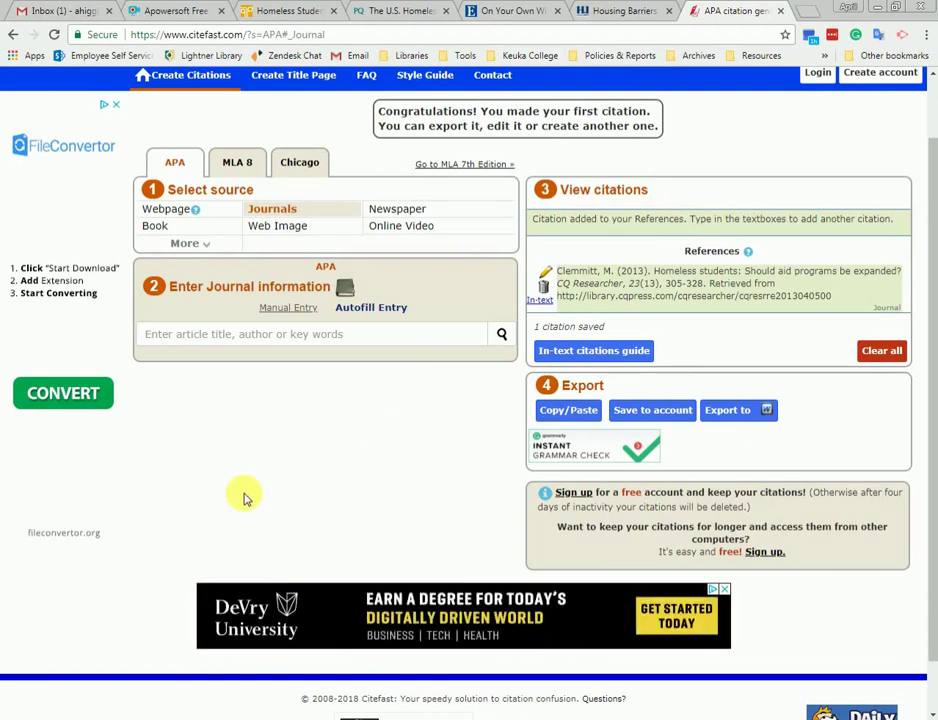
Check the author details of the U.S. homeless student population article in ProQuest, and open a manual Citefast journal entry with three author rows.
key(ctrl+4)
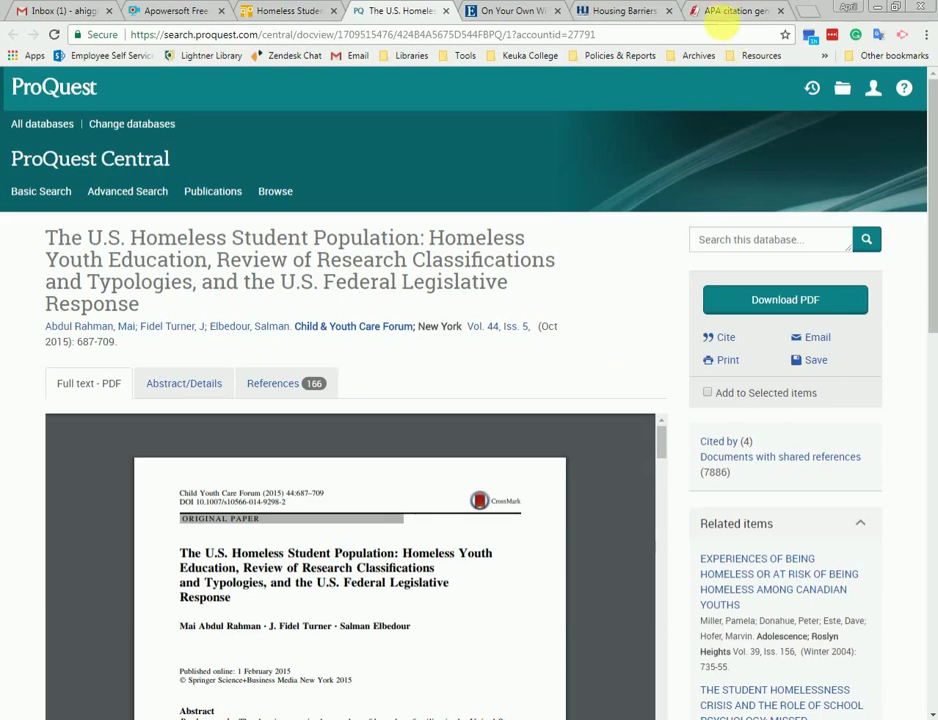
click(727, 15)
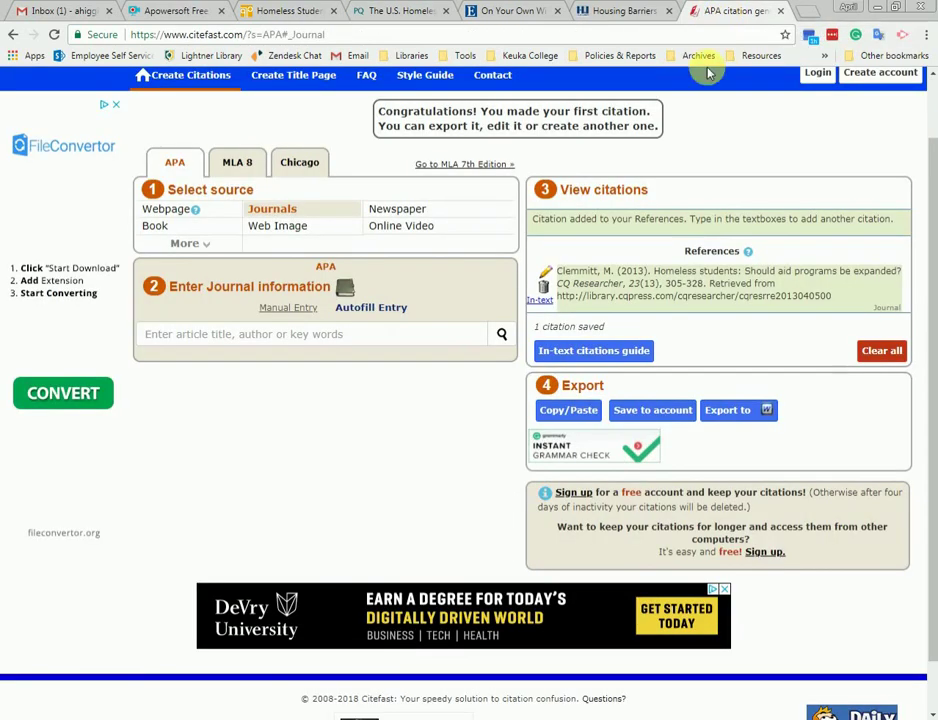
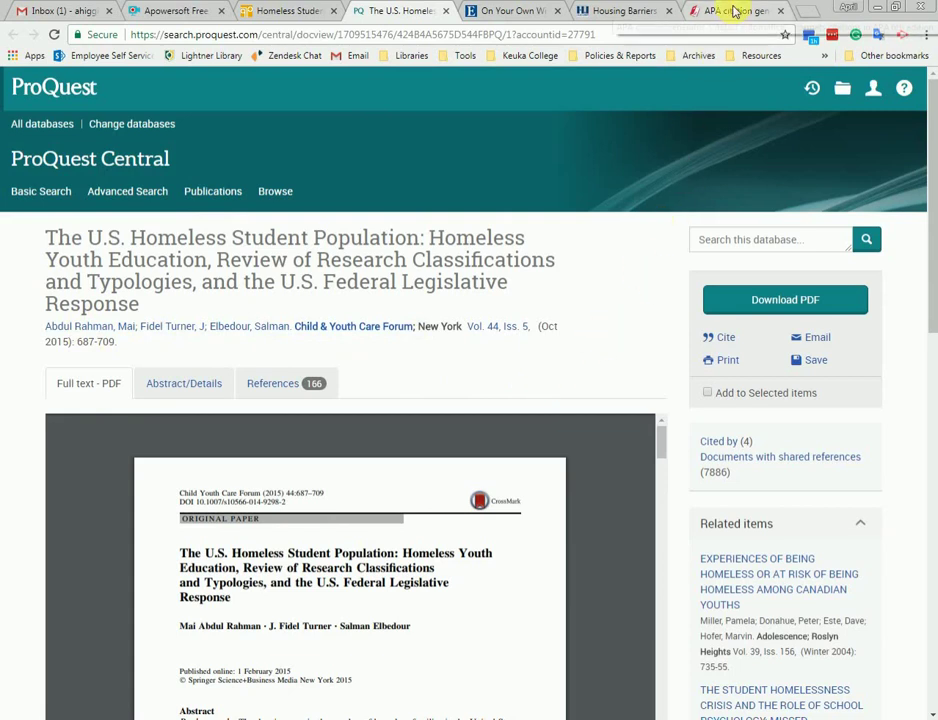
click(735, 11)
click(487, 362)
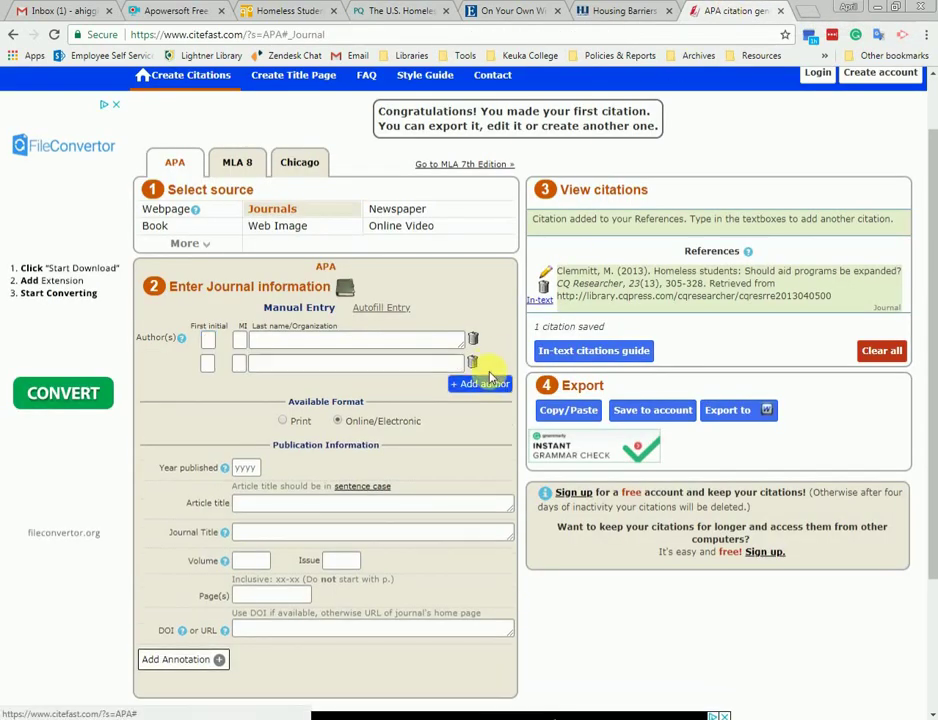
click(486, 384)
Enter the last names and first initials of the article's first two authors in the citation form.
click(310, 345)
text(A)
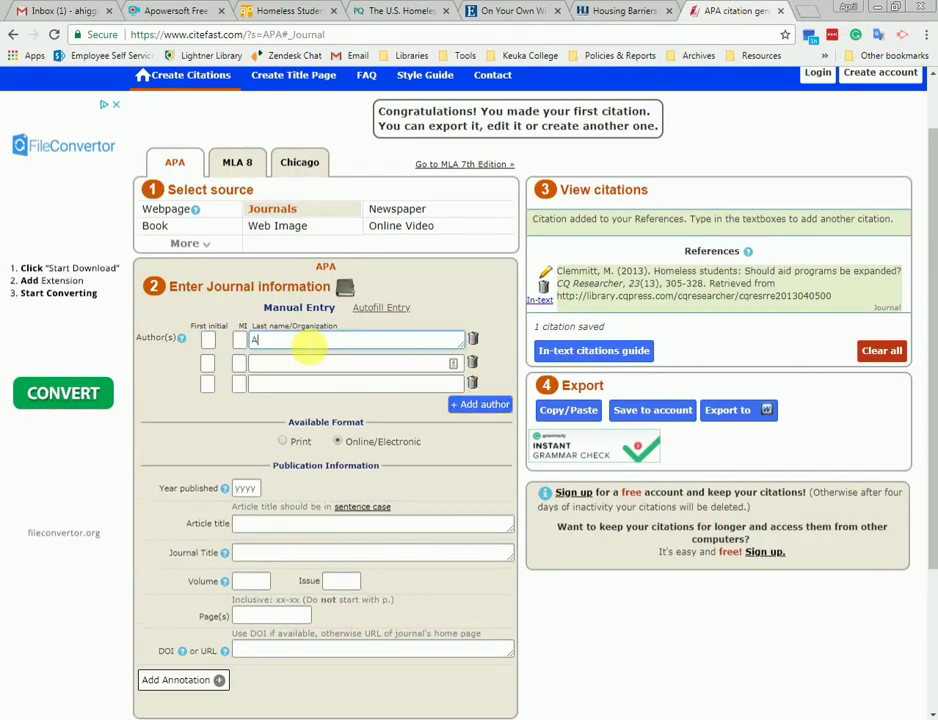
text(bdul Rahman)
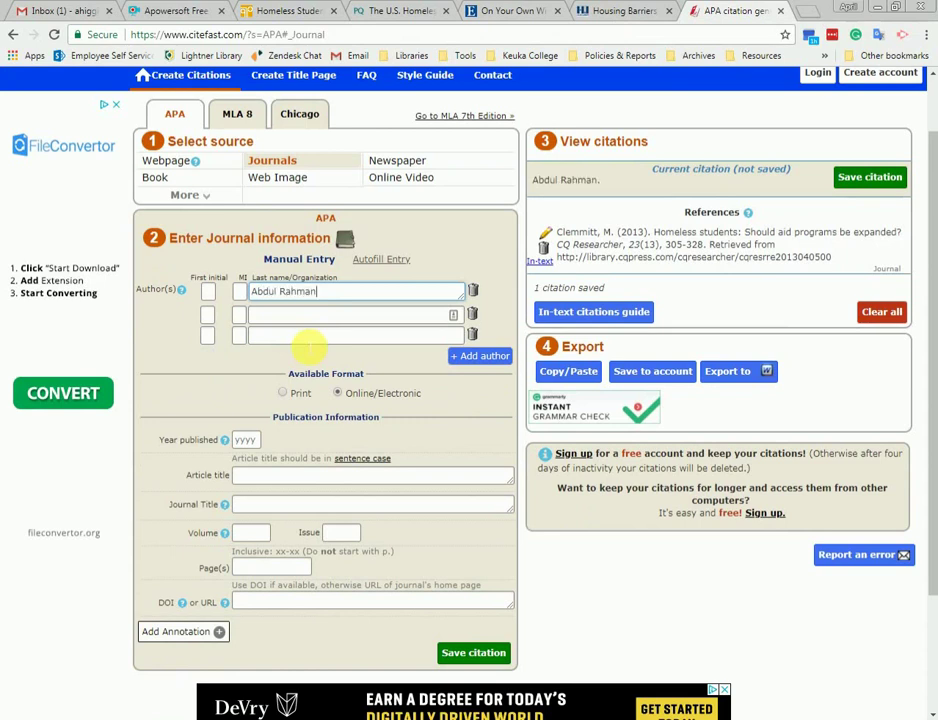
key(shift+Tab)
click(400, 315)
text(Fide)
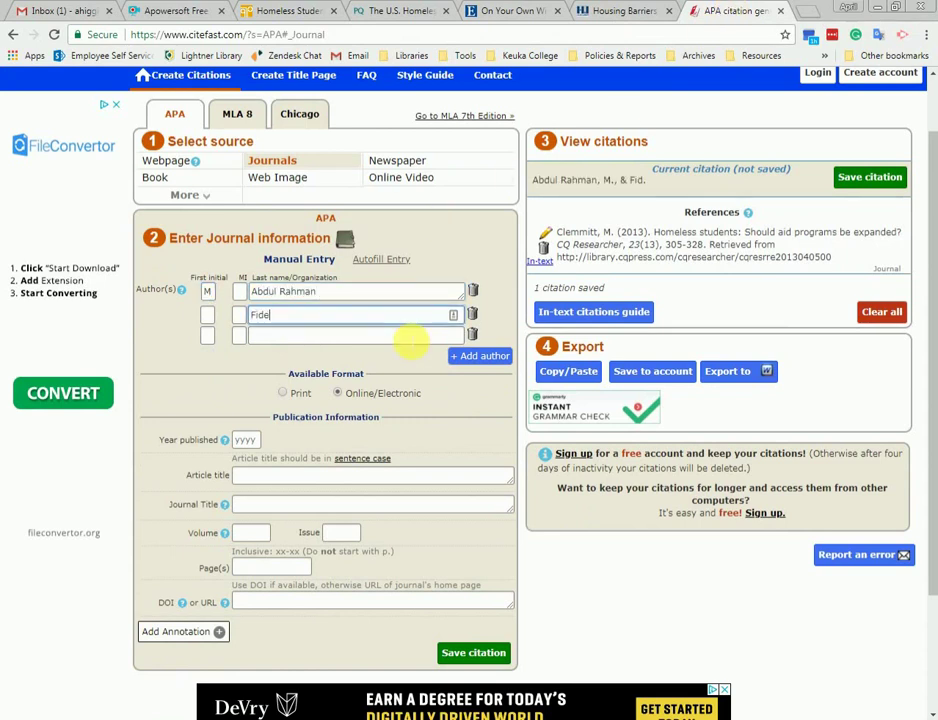
text(l Turner)
click(207, 315)
text(J)
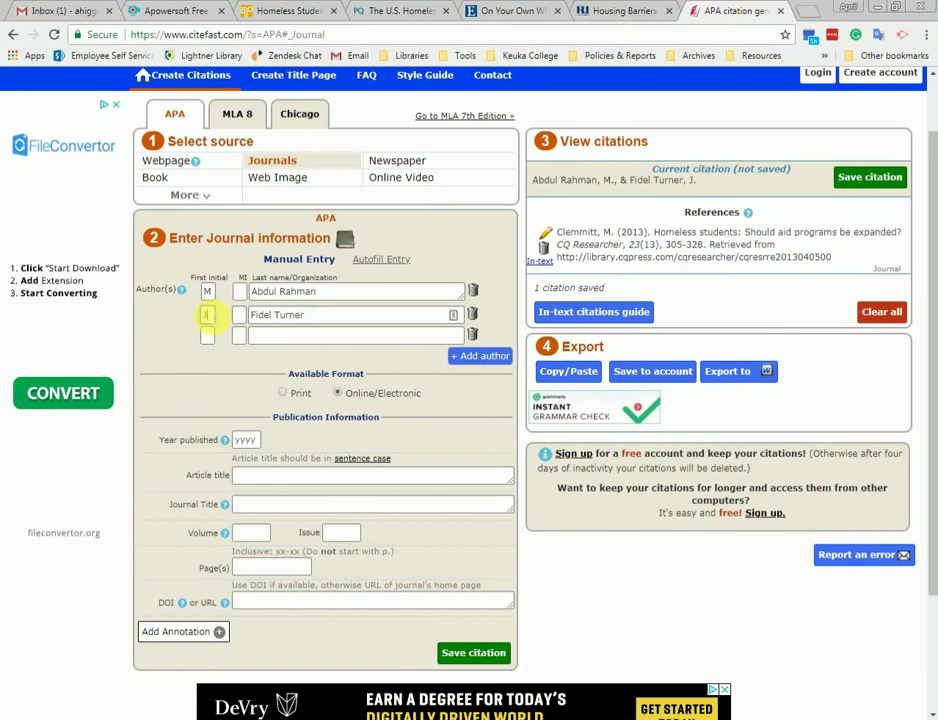
Enter the third author's last name and first initial, and set the year published to 2015.
click(300, 335)
text(Elbedour)
key(shift+Tab)
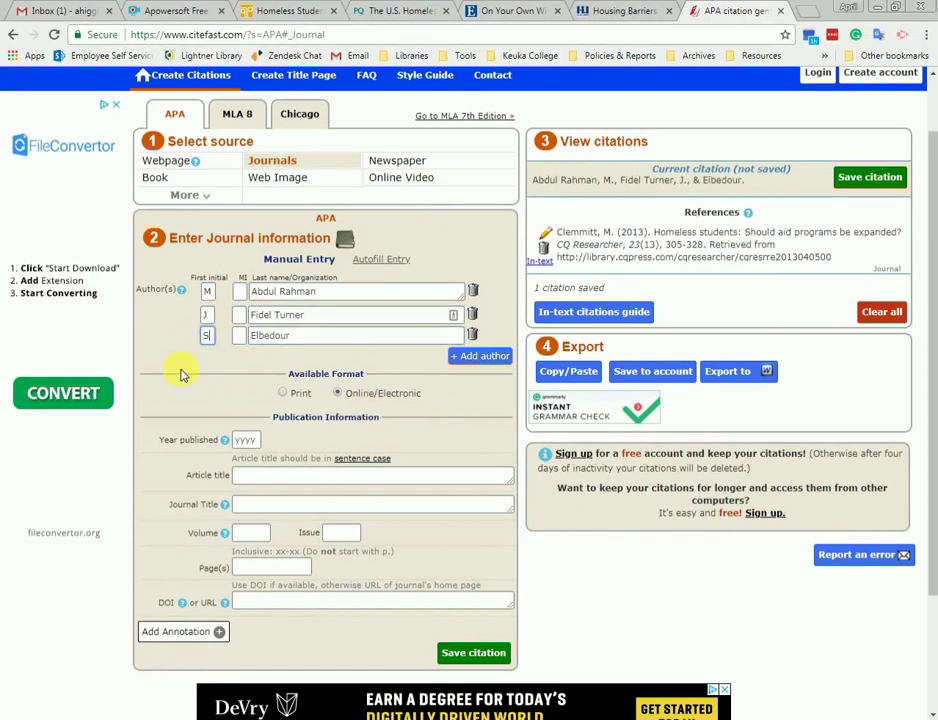
key(Tab)
text(20)
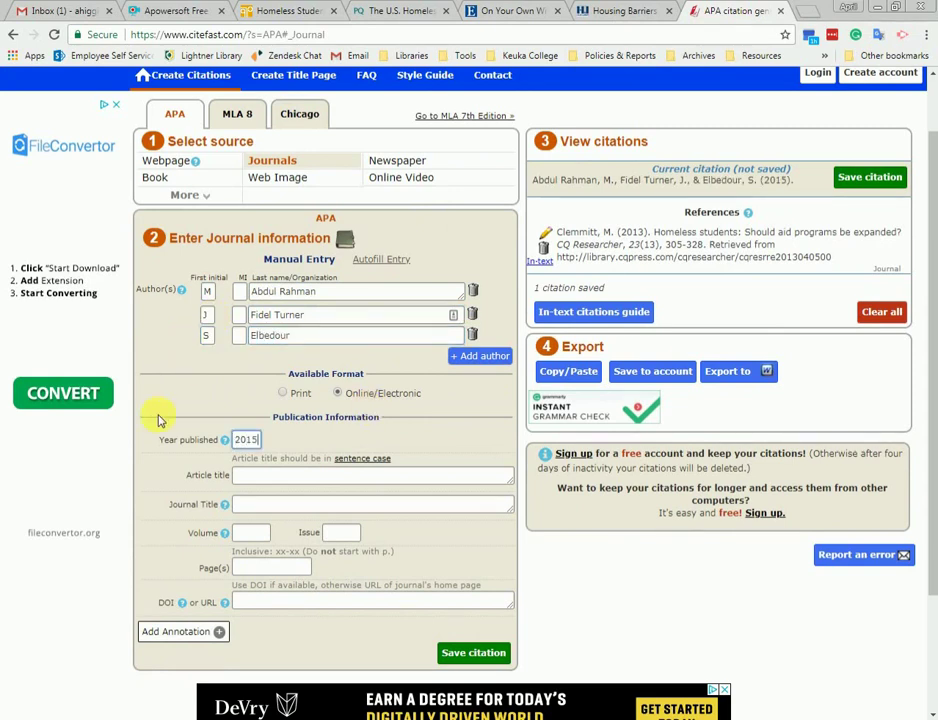
Enter "The U.S. homeless student population: Homeless youth education, review of research classifications and typologies, and the U.S. federal legislative response" as the article title.
key(Tab)
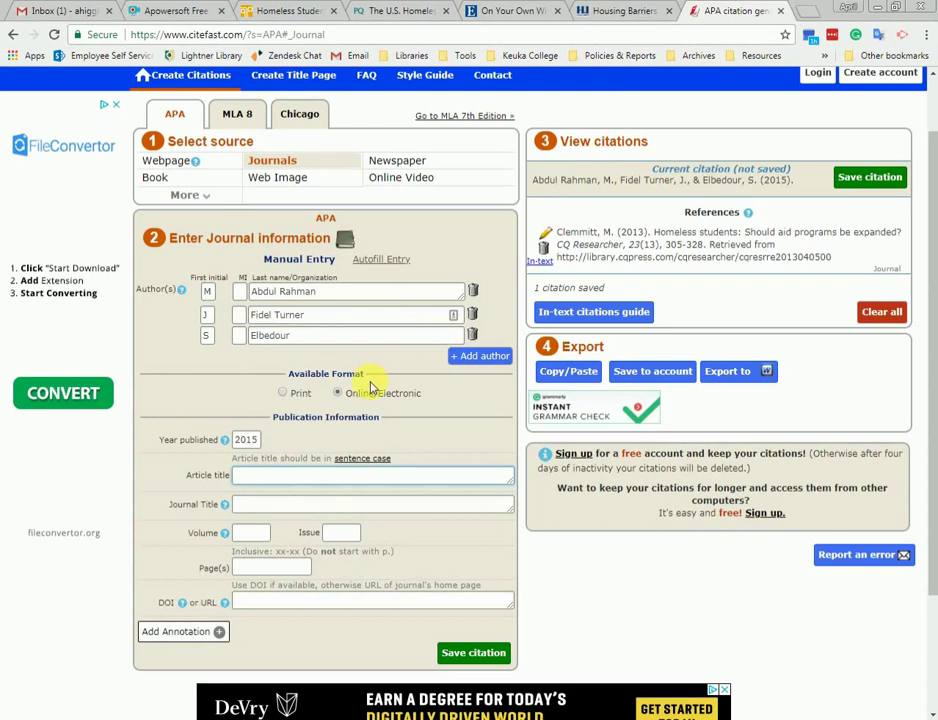
text(The U.S. homeless student po)
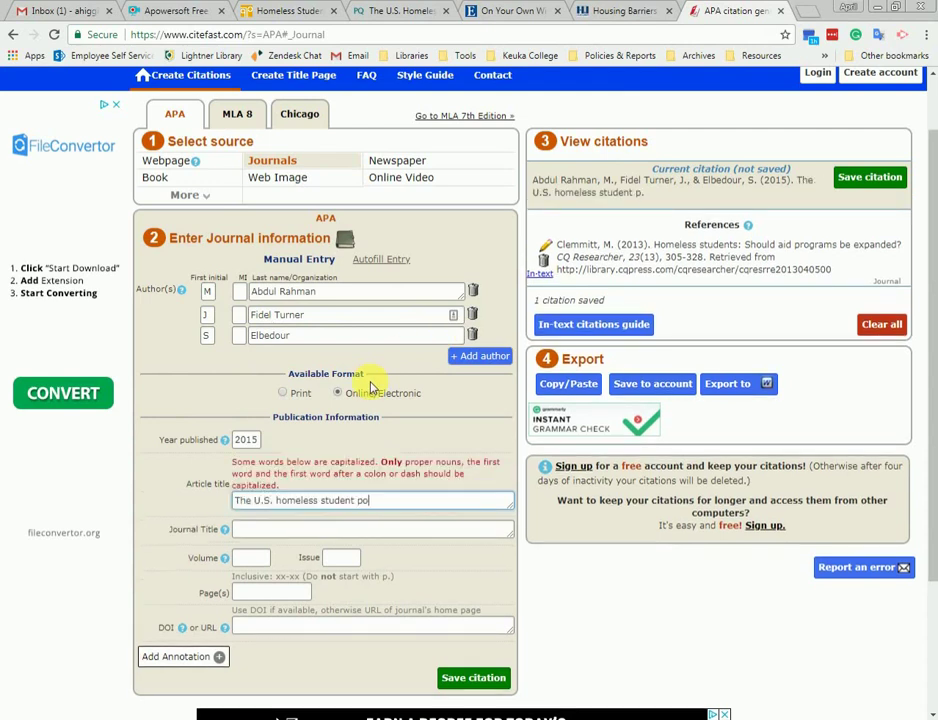
text(pulation: Homeless youth education, review of research clas)
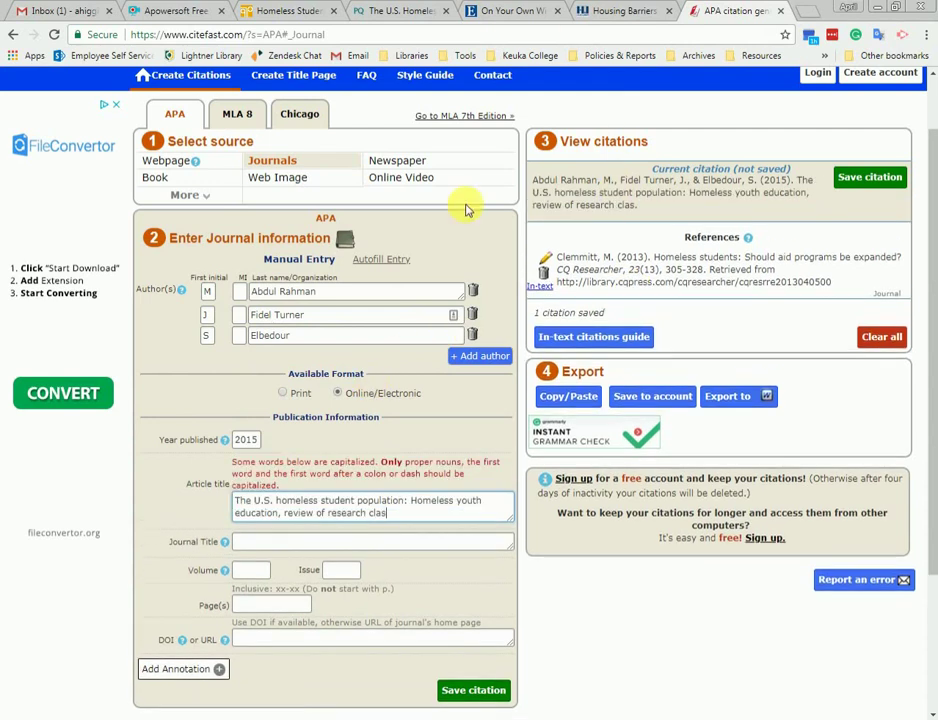
text(sifications and t)
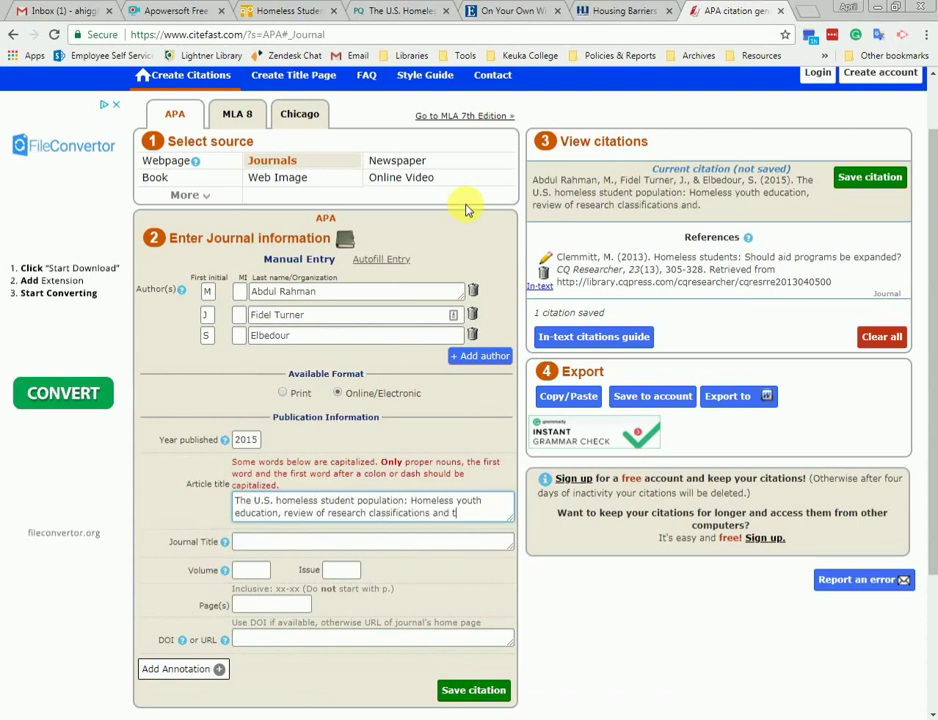
text(ypologies, and the U.S. federal legislative response)
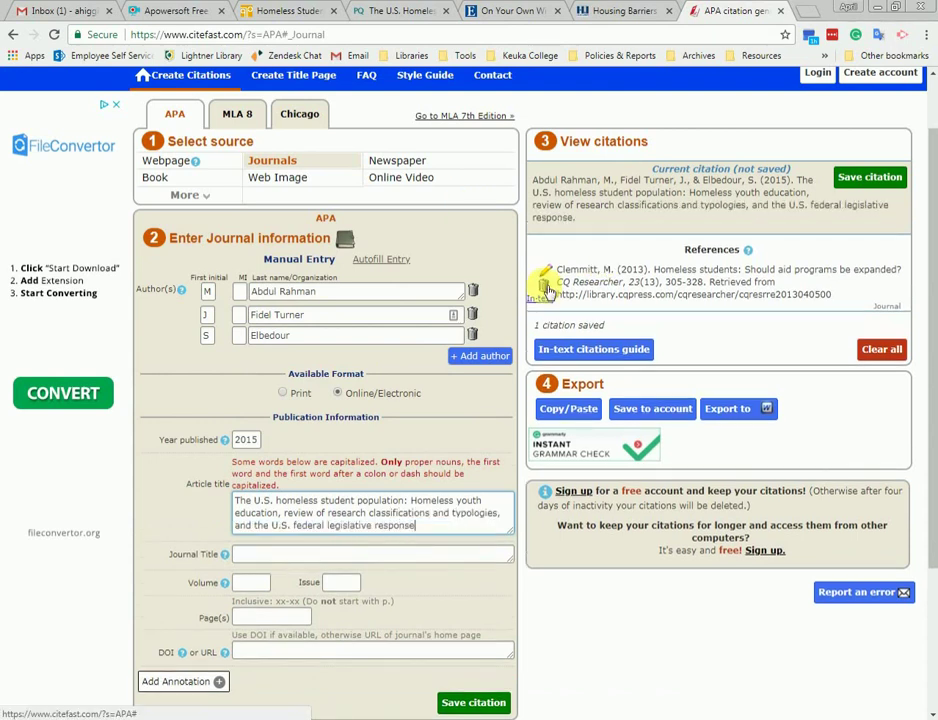
scroll(357, 490, down, 1)
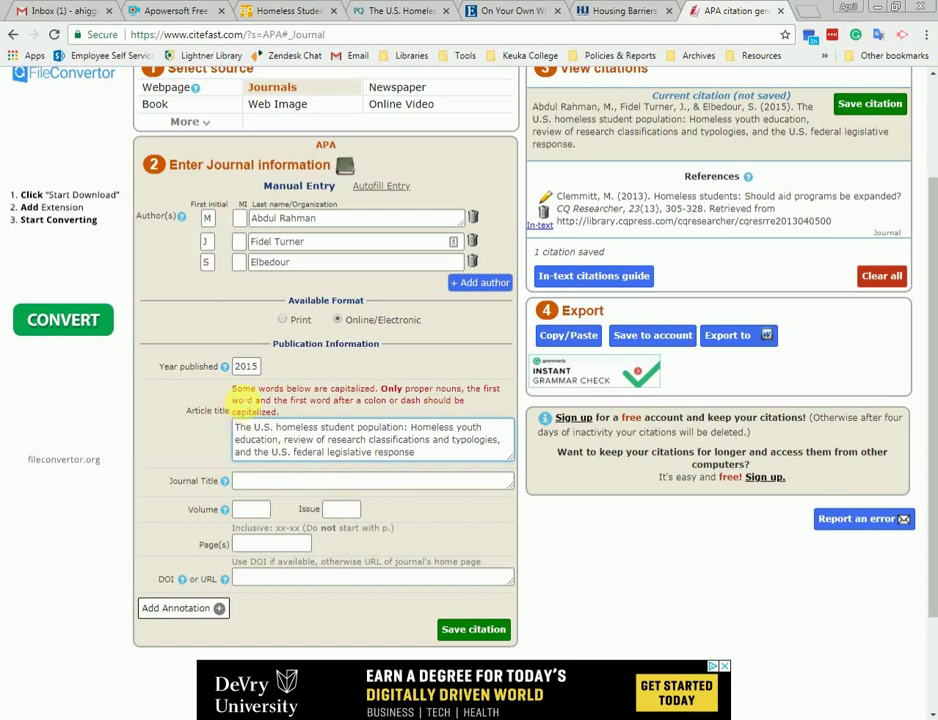
drag(234, 389, 376, 393)
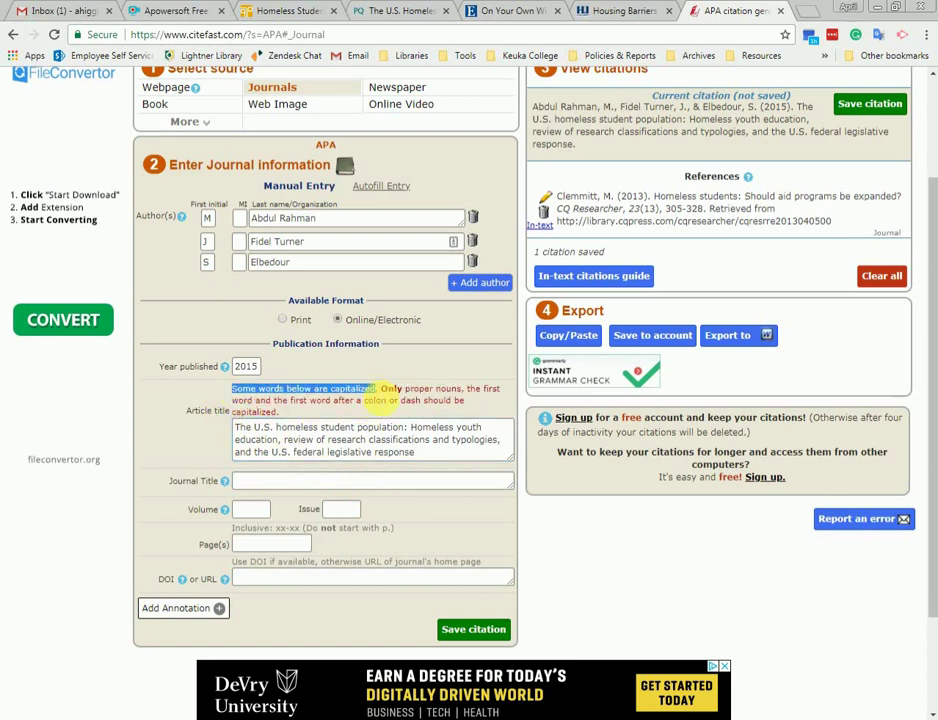
click(372, 392)
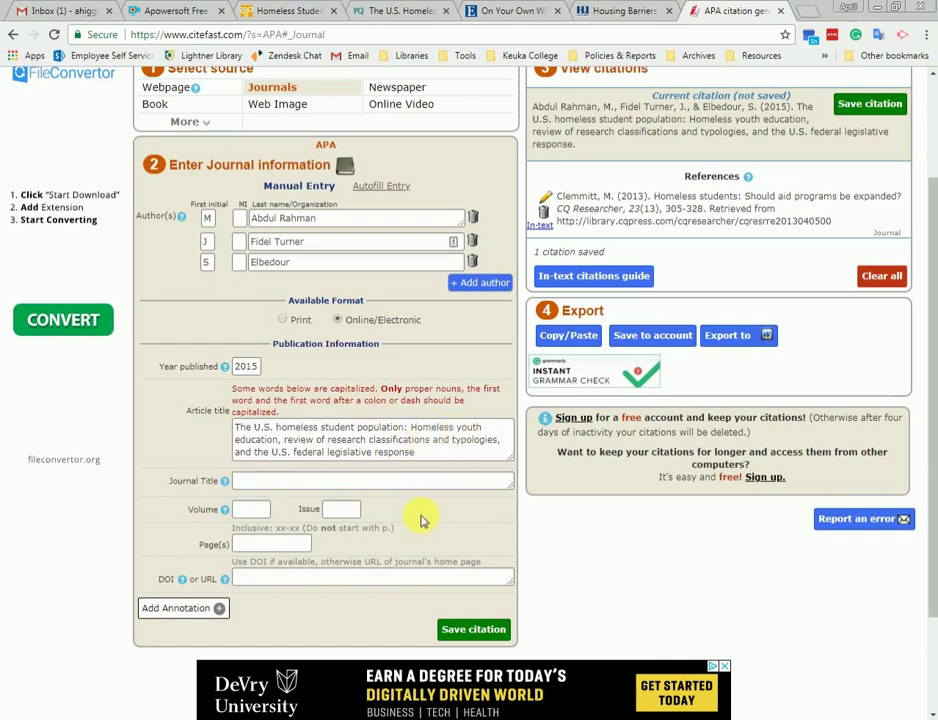
Check the journal name on the ProQuest article page and enter "Child & Youth Care Forum" as the journal title in Citefast.
click(388, 9)
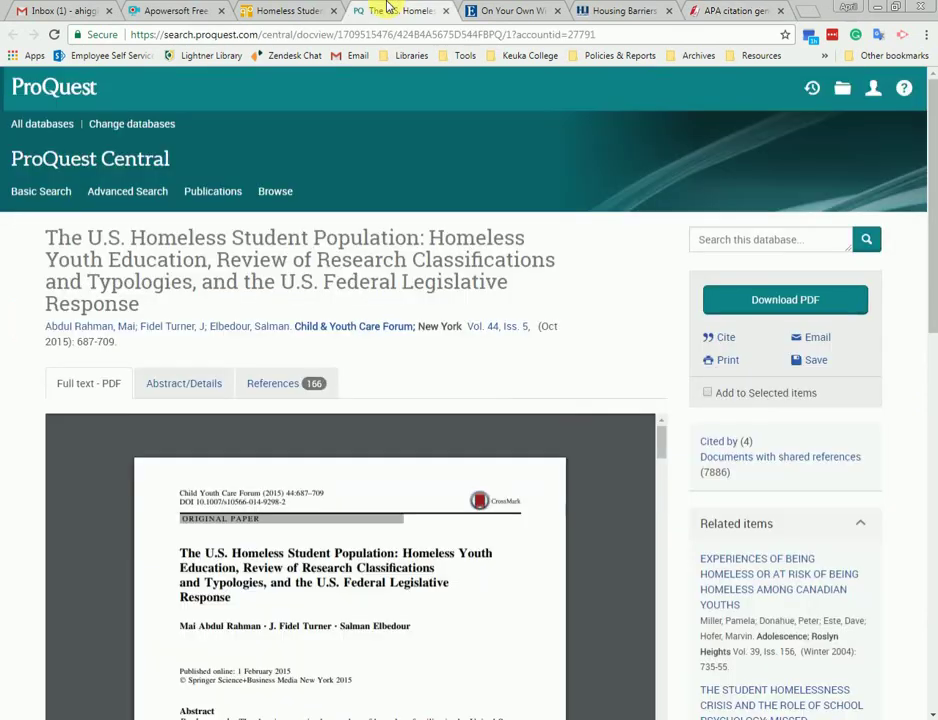
click(695, 10)
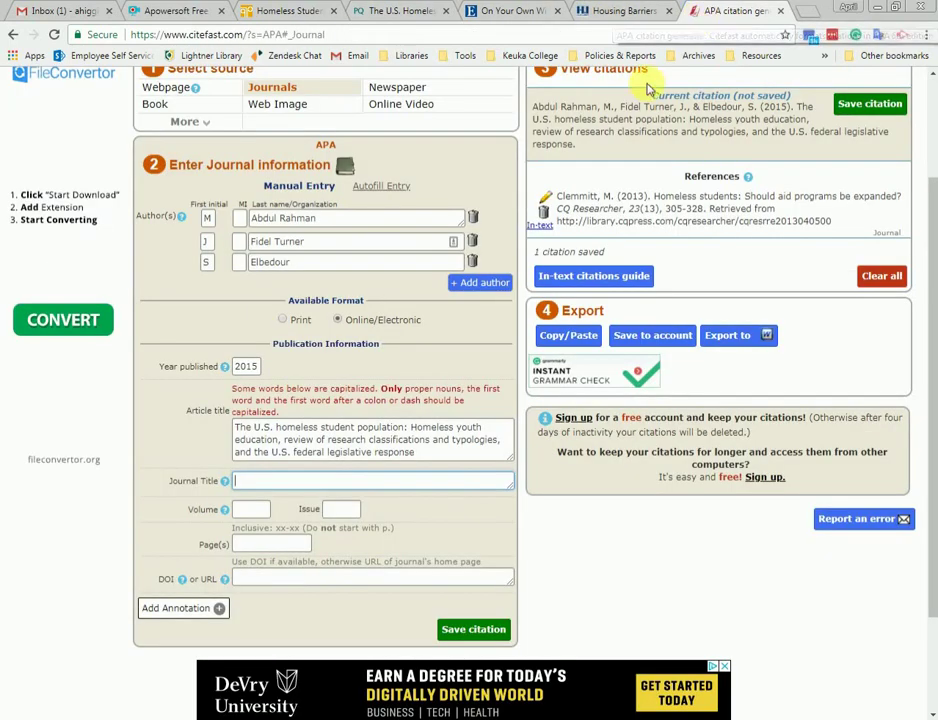
text(Child & Youth Care Forum)
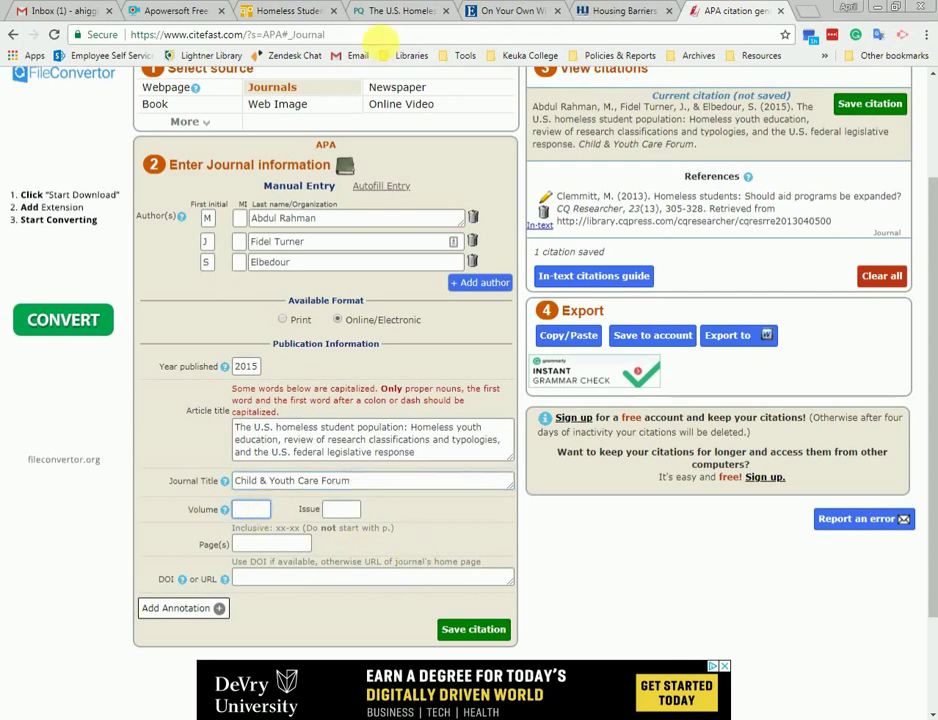
Look up the publication details in ProQuest, and enter volume 44, issue 5 and pages 687-709 in the Citefast form.
click(390, 12)
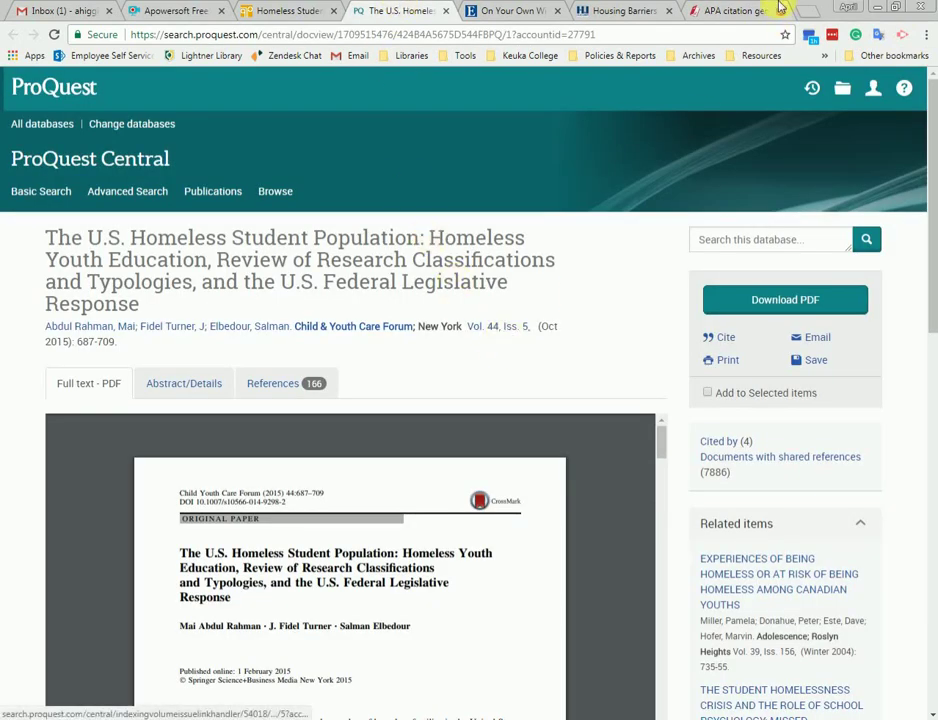
click(733, 11)
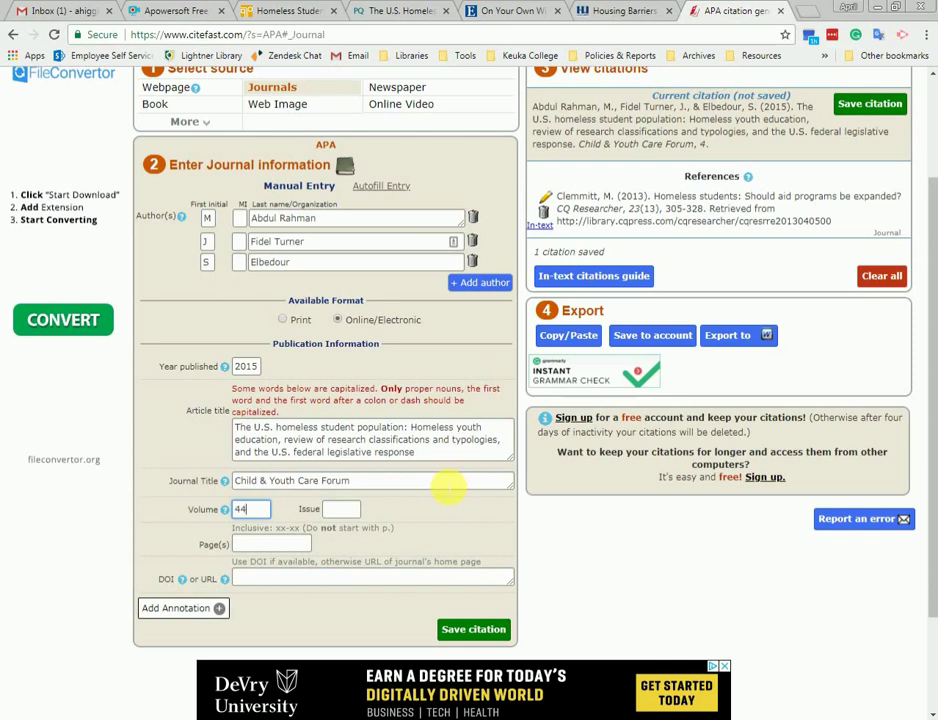
text(44)
click(346, 510)
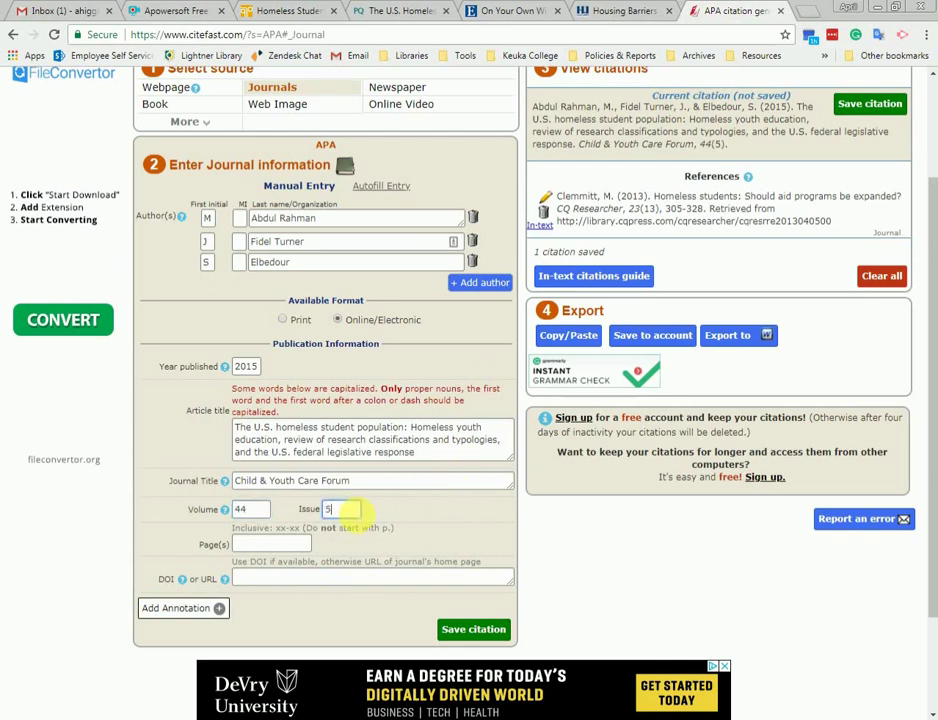
key(Tab)
text(687-)
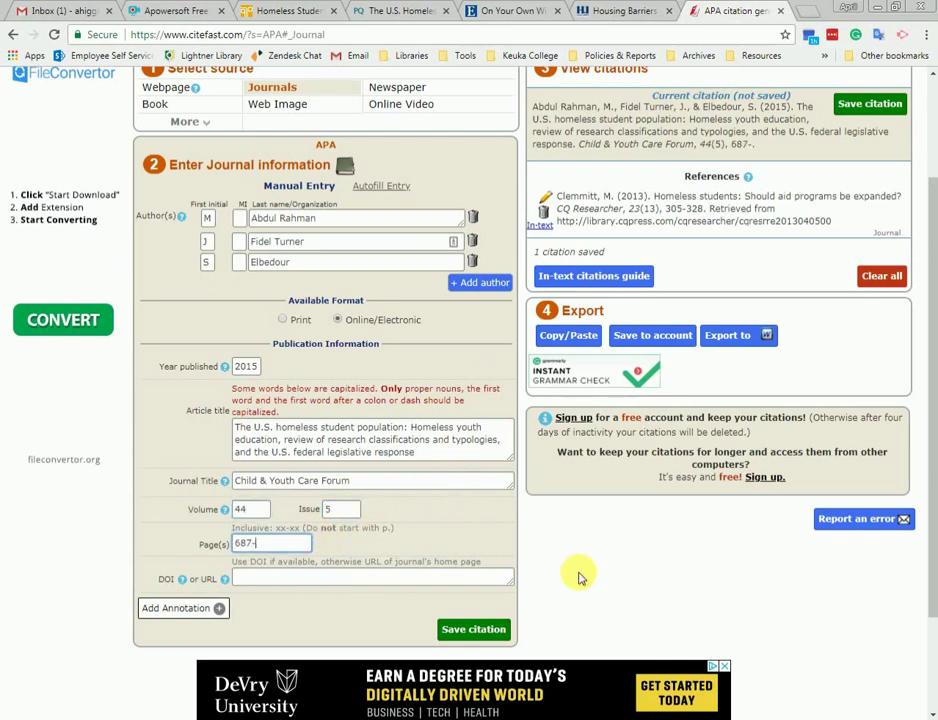
key(Tab)
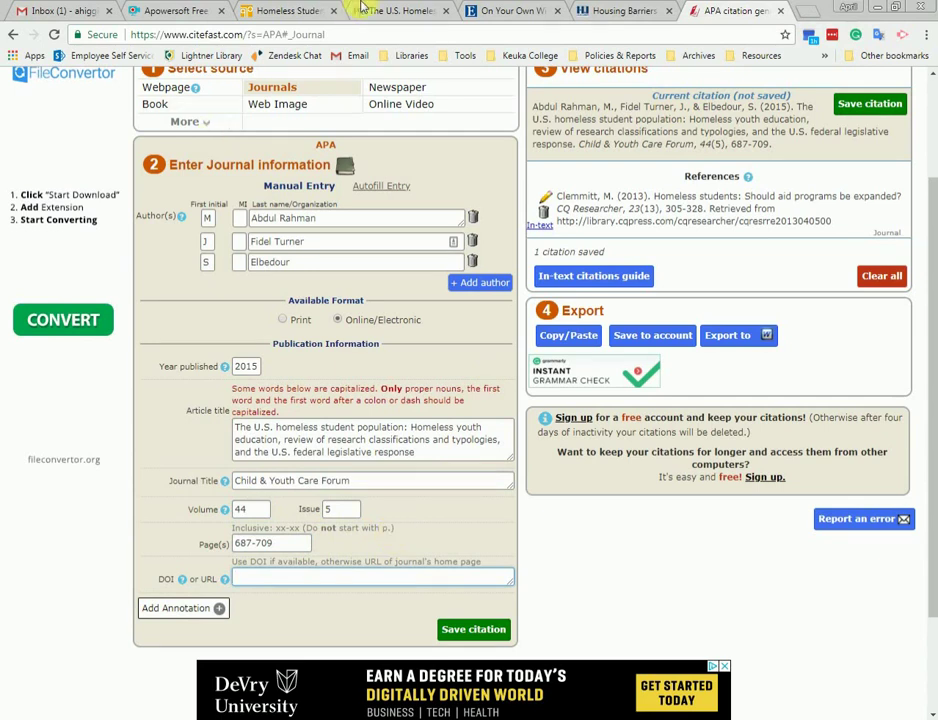
click(398, 10)
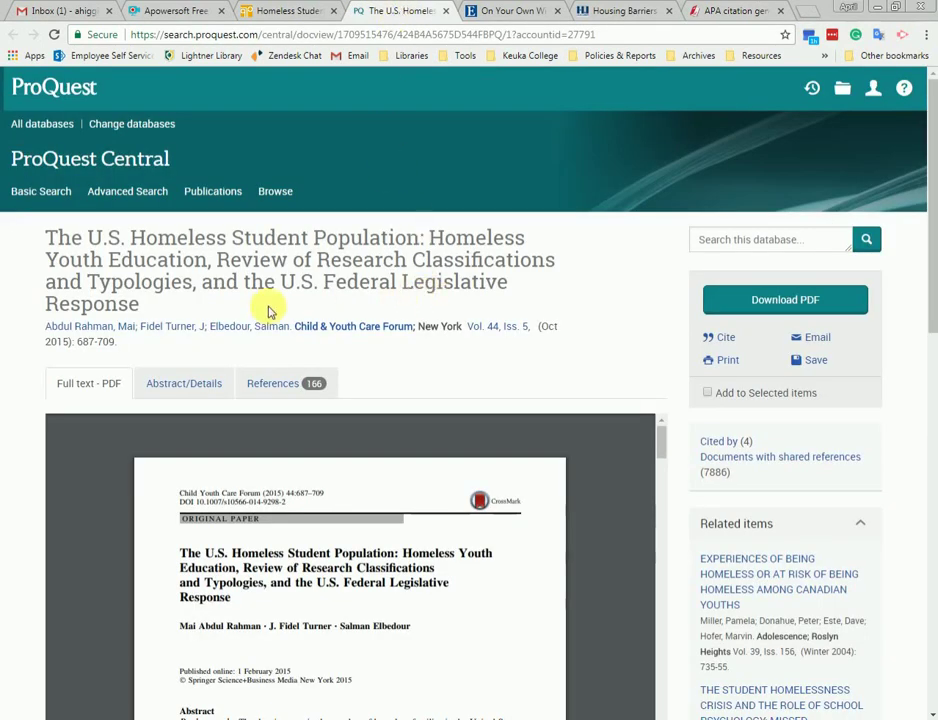
click(191, 393)
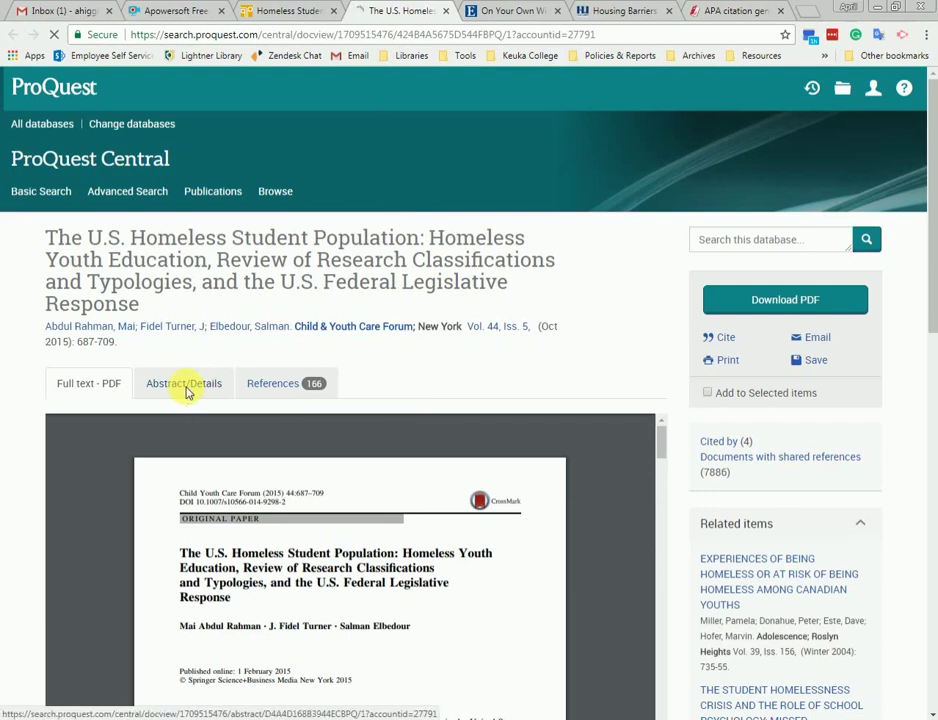
scroll(450, 405, down, 1)
scroll(448, 400, down, 10)
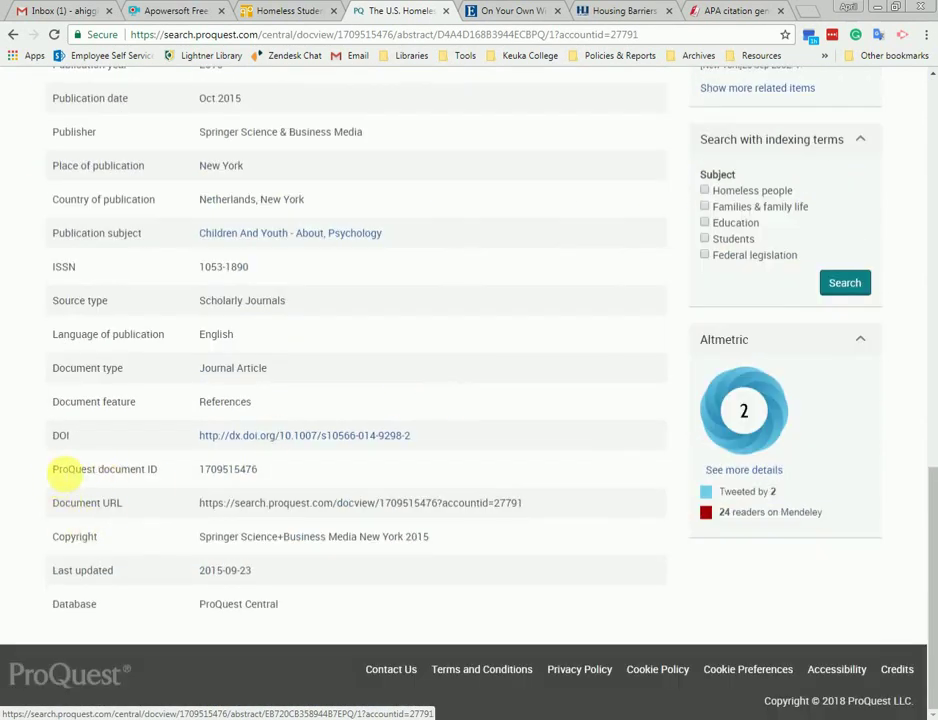
drag(54, 438, 72, 437)
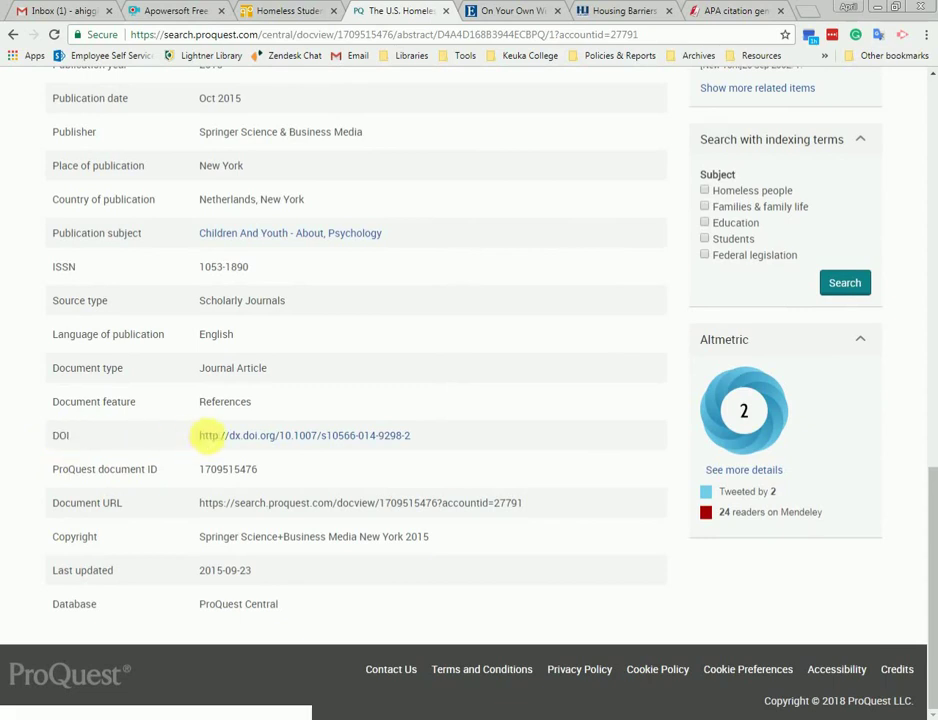
drag(201, 435, 419, 440)
right_click(378, 437)
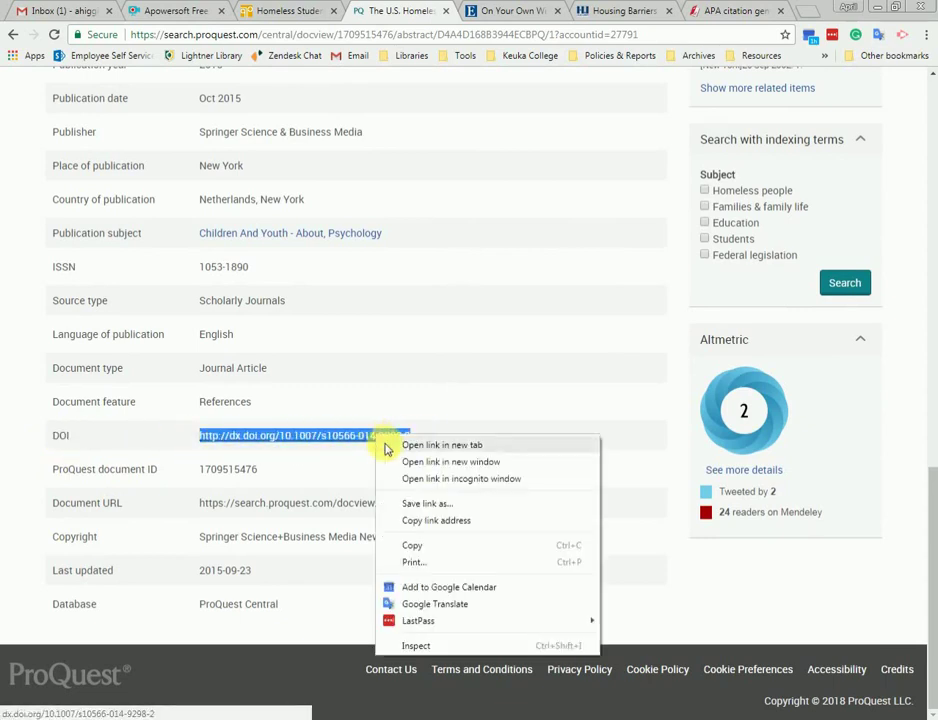
click(436, 547)
Paste the copied DOI link into the DOI or URL entry of the Citefast journal form and save the citation.
click(718, 12)
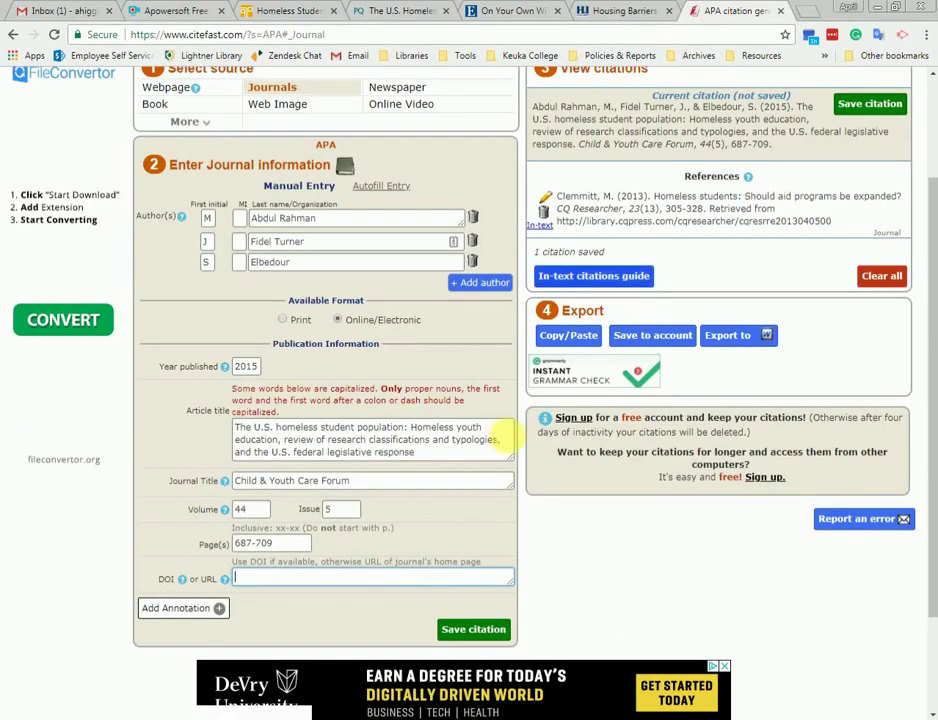
right_click(290, 575)
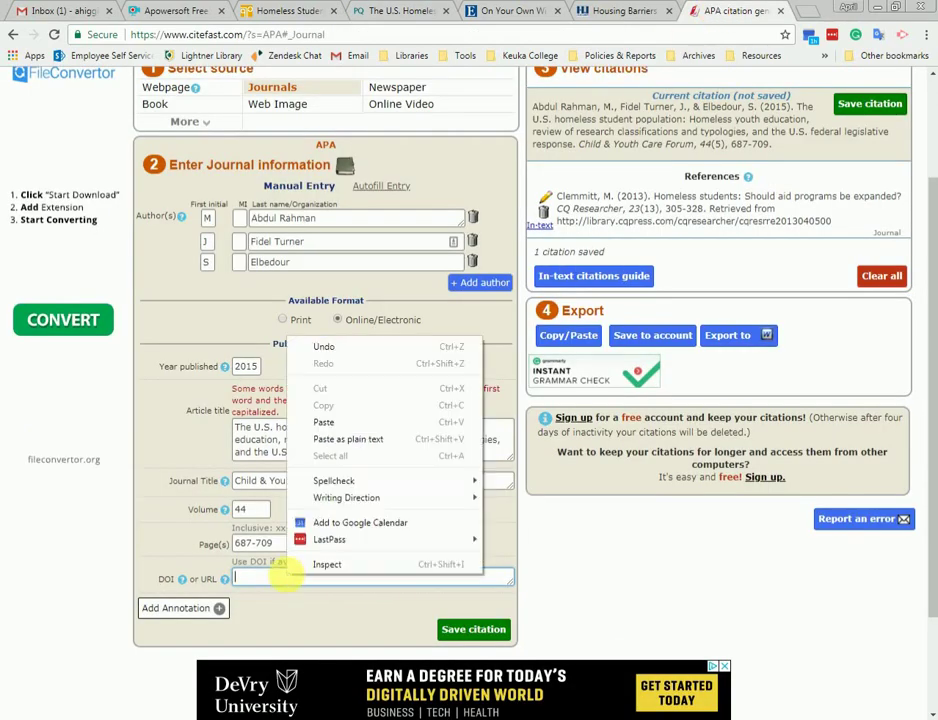
click(312, 421)
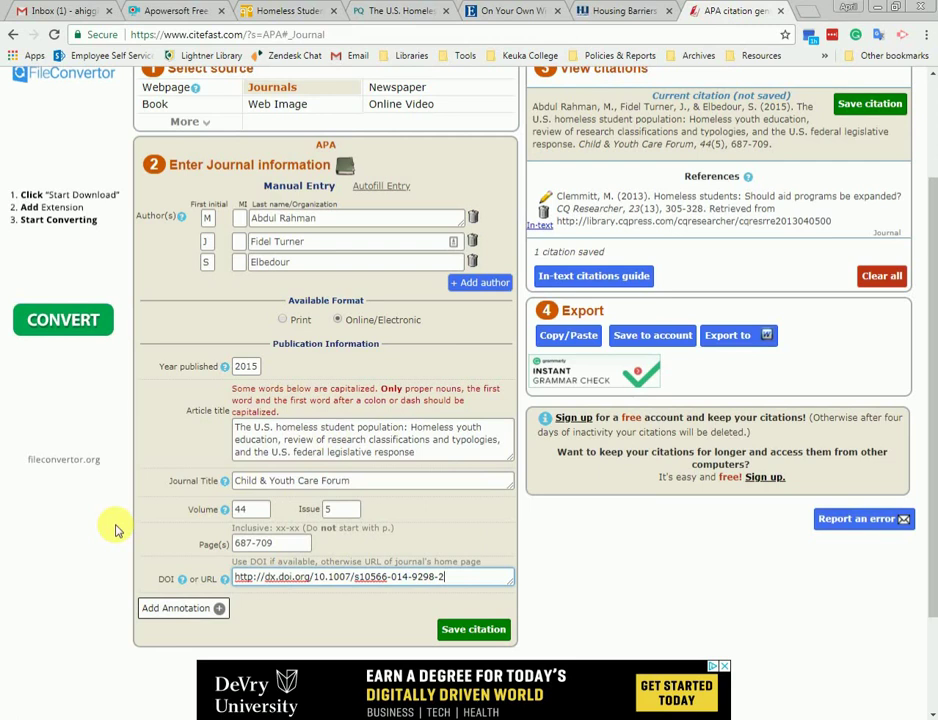
click(490, 631)
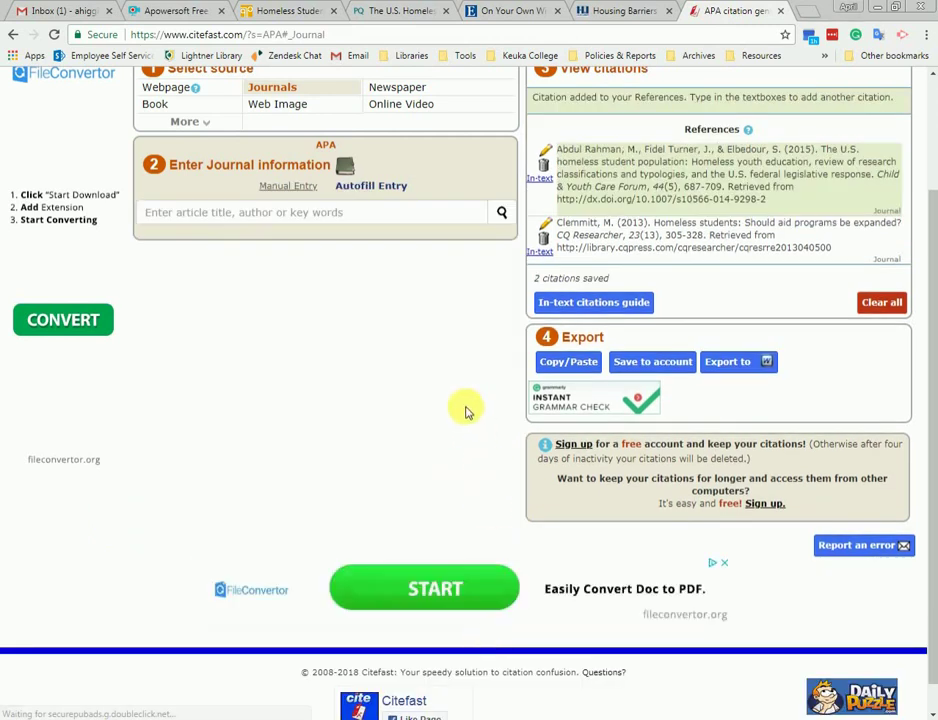
Start a manual-entry APA book citation in Citefast and set its format to E-book.
key(ctrl+shift+Tab)
key(ctrl+shift+Tab)
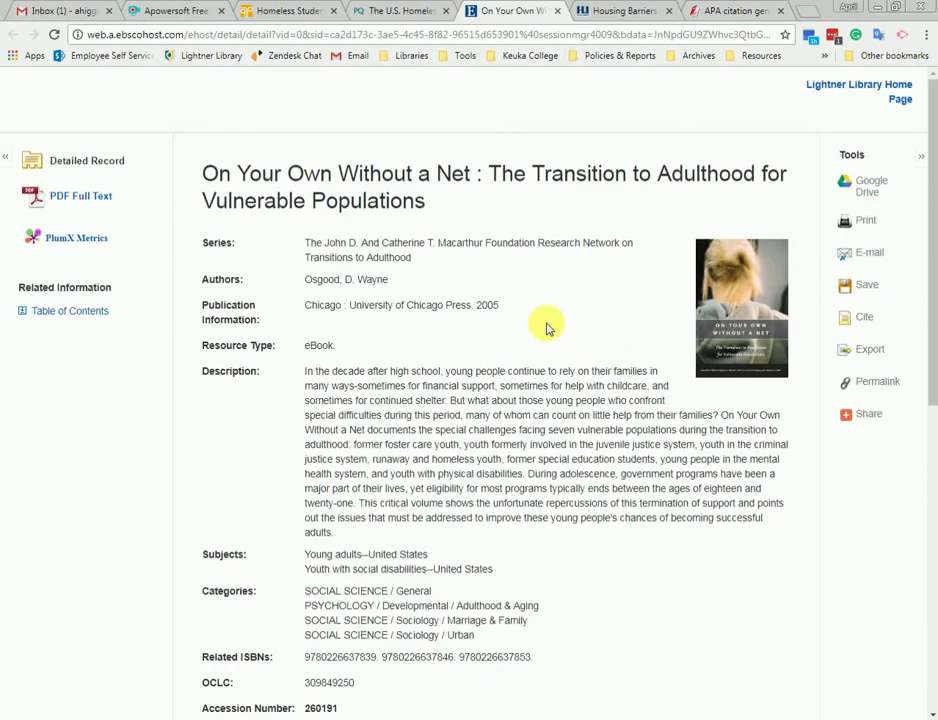
key(ctrl+Tab)
key(ctrl+Tab)
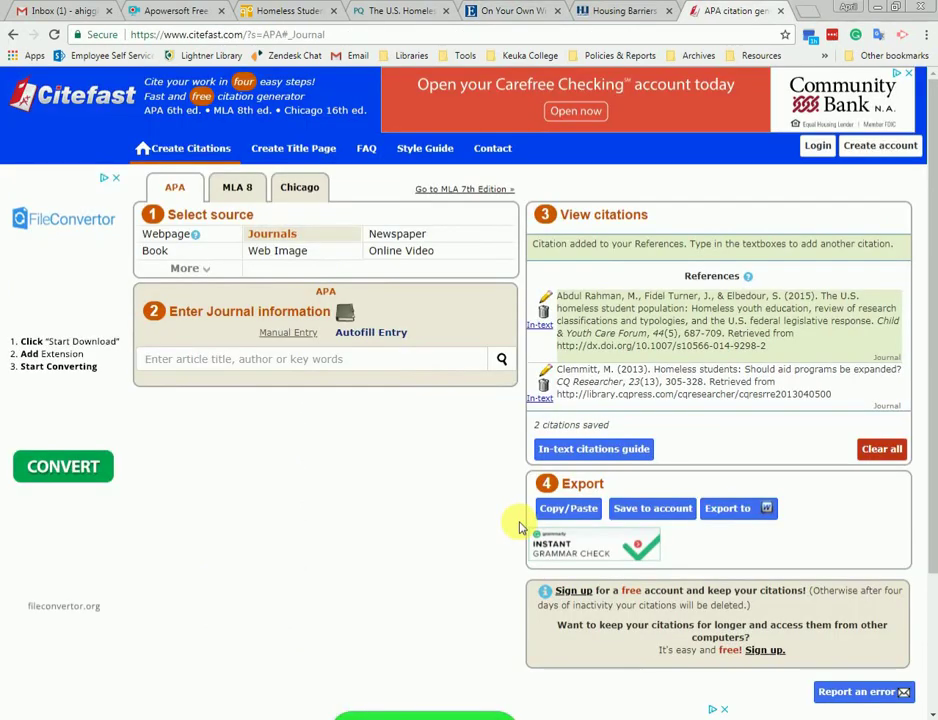
click(158, 258)
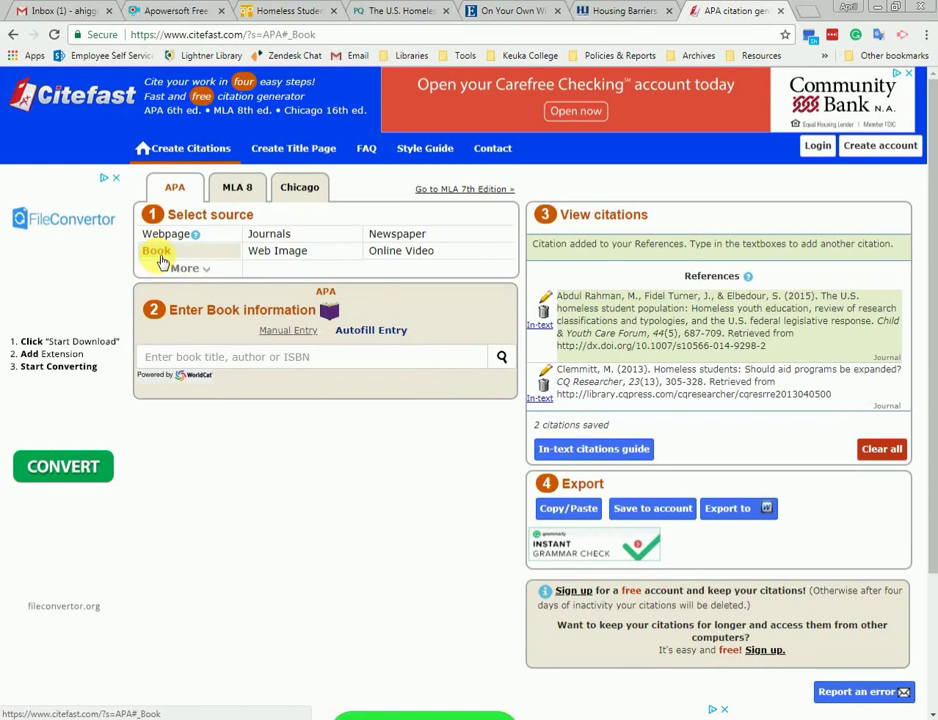
click(289, 336)
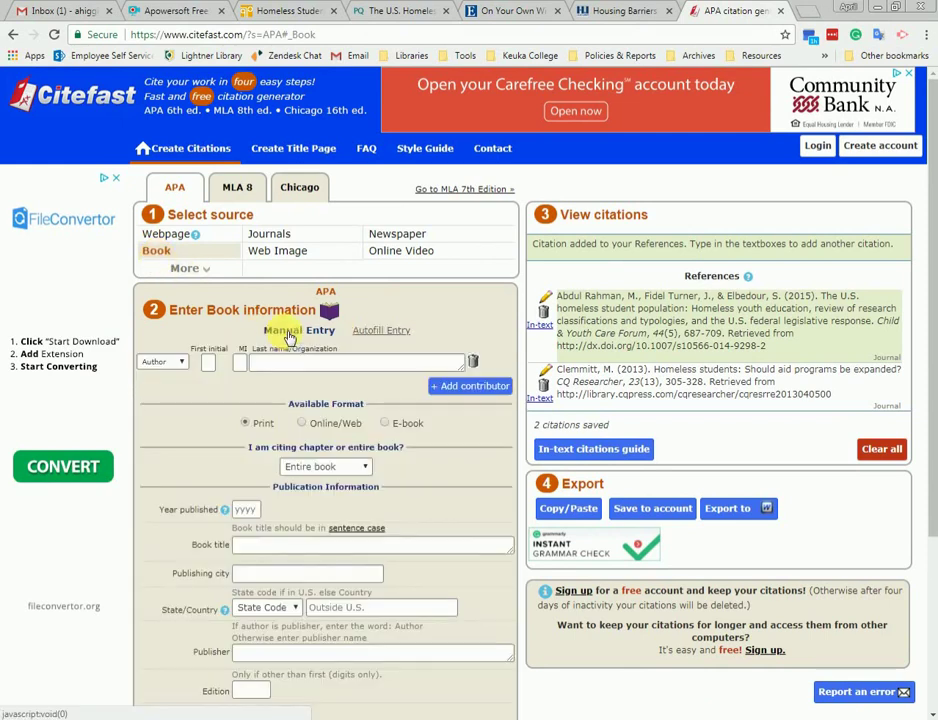
click(385, 424)
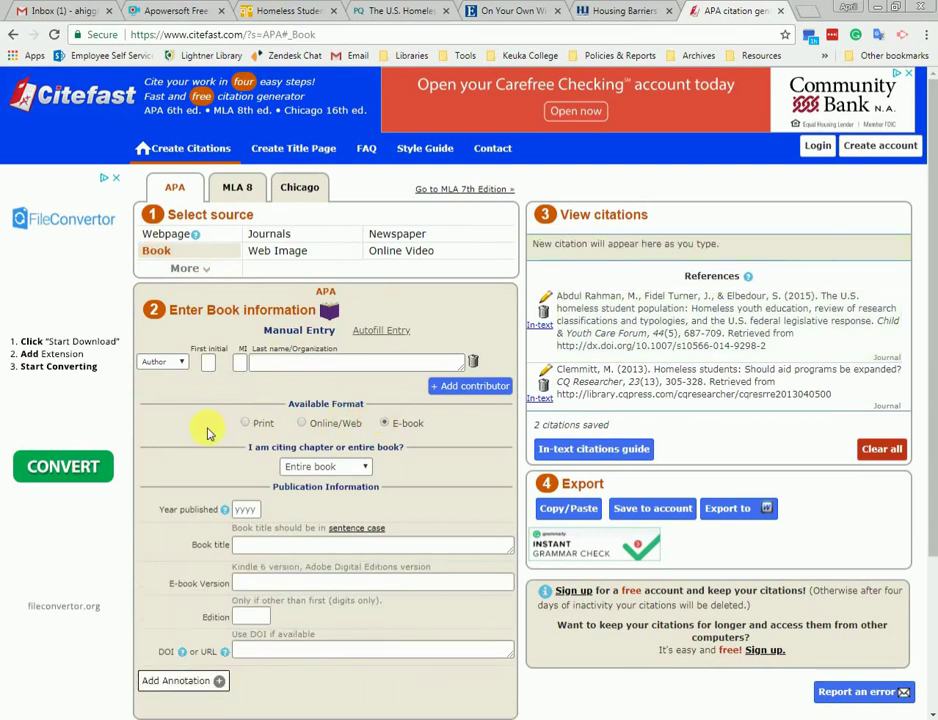
Look up the author of "On Your Own Without a Net" in the EBSCO record and enter the author's last name and initials in Citefast.
key(ctrl+shift+Tab)
key(ctrl+shift+Tab)
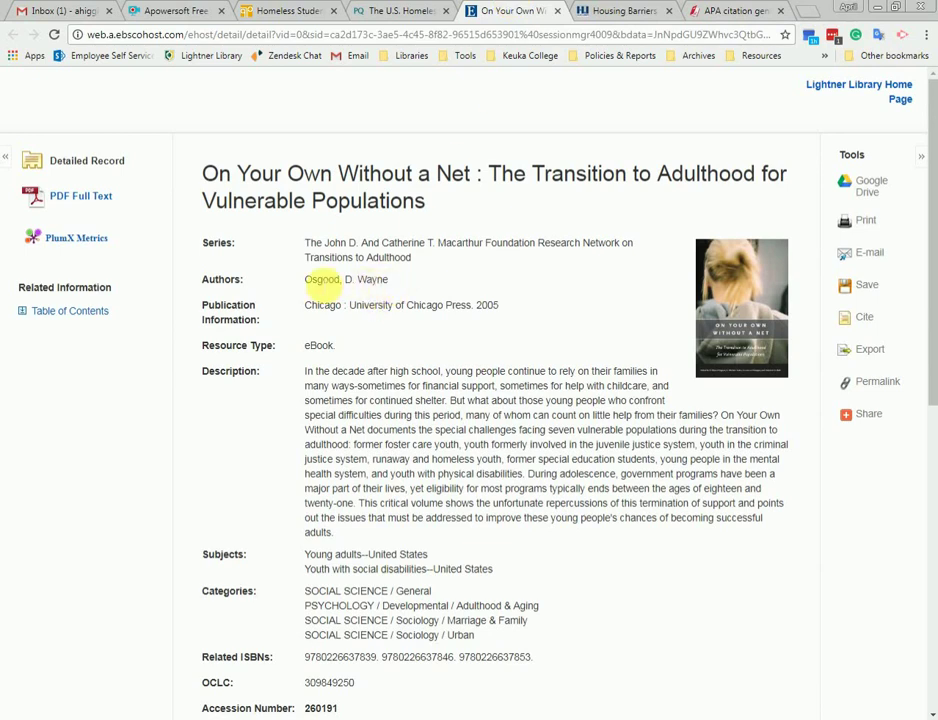
click(733, 10)
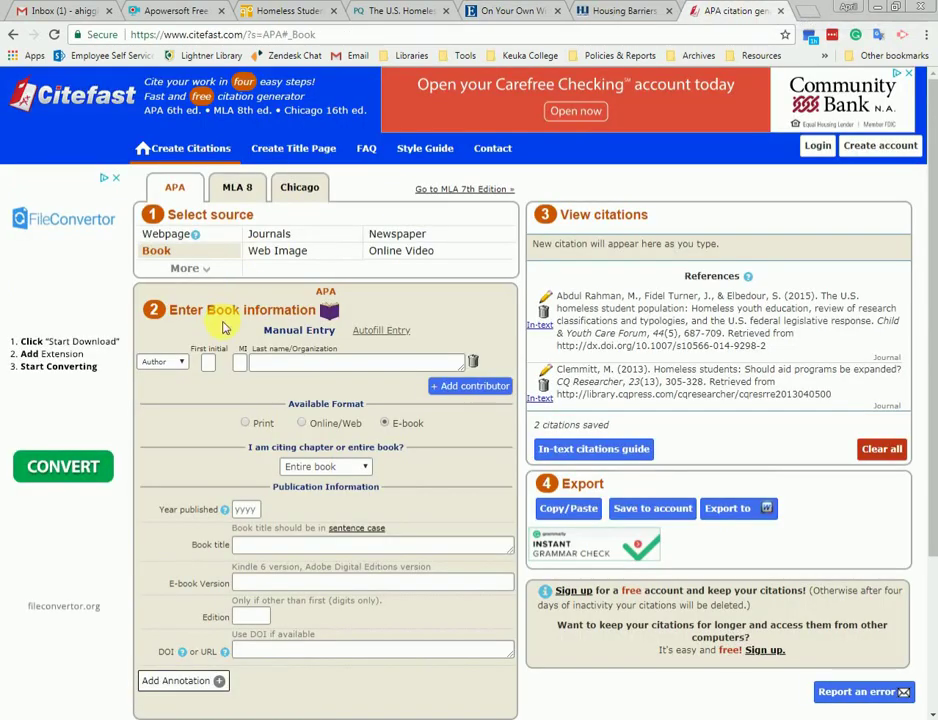
click(294, 366)
text(Osgood)
click(208, 362)
text(W)
click(239, 362)
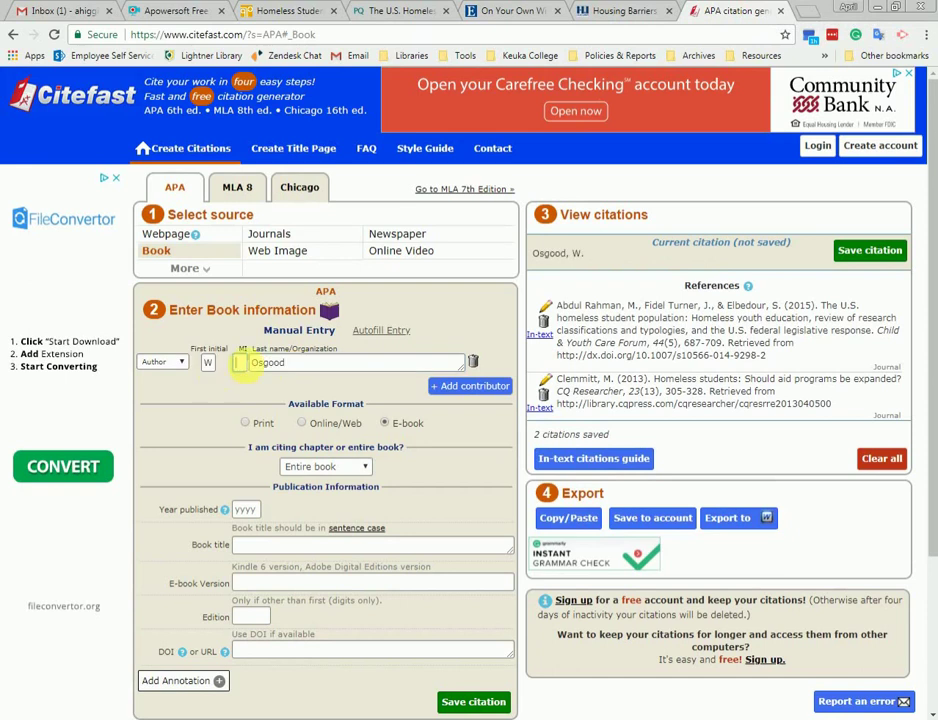
text(D)
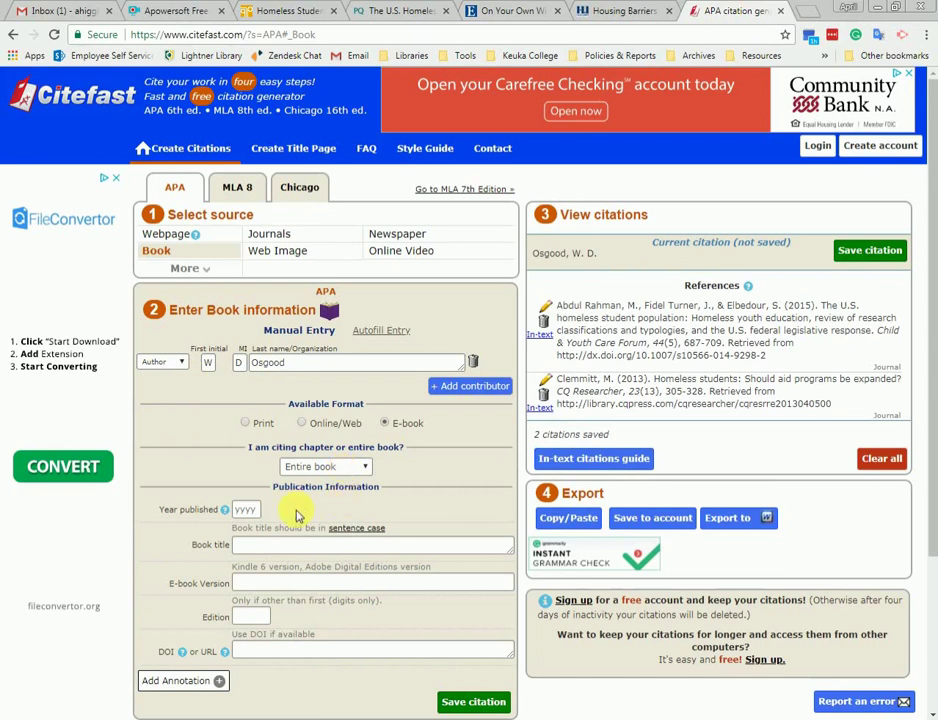
Enter 2005 as the year and "On your own without a net: The transition to adulthood for vulnerable populations" as the book title.
click(250, 510)
text(2005)
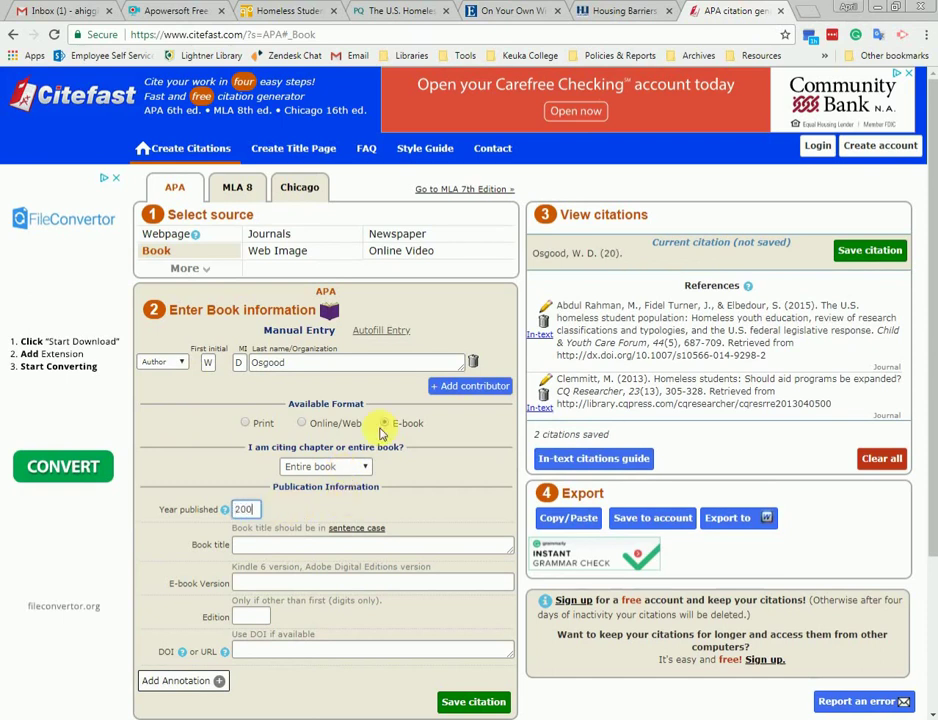
click(405, 547)
text(On )
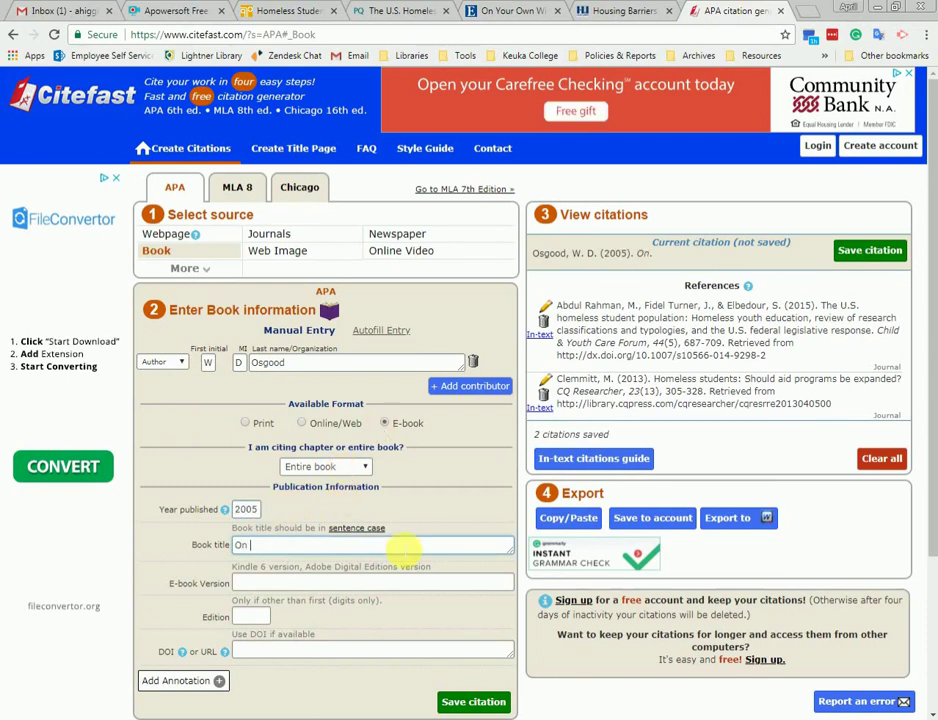
text(your own without a net: The transition to adulthood for vulnerabl)
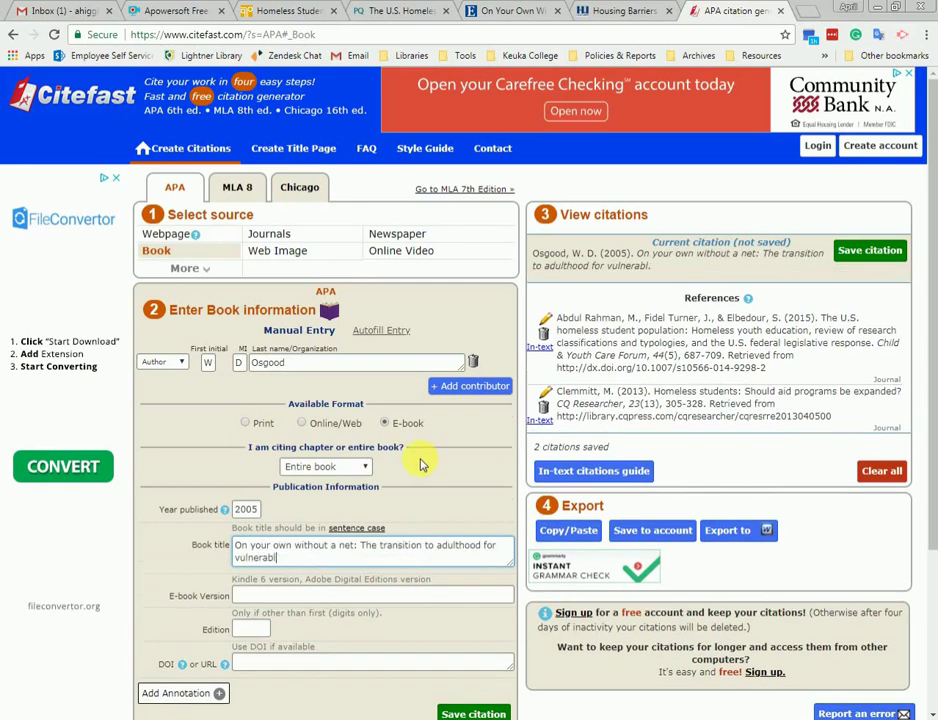
text(e populations)
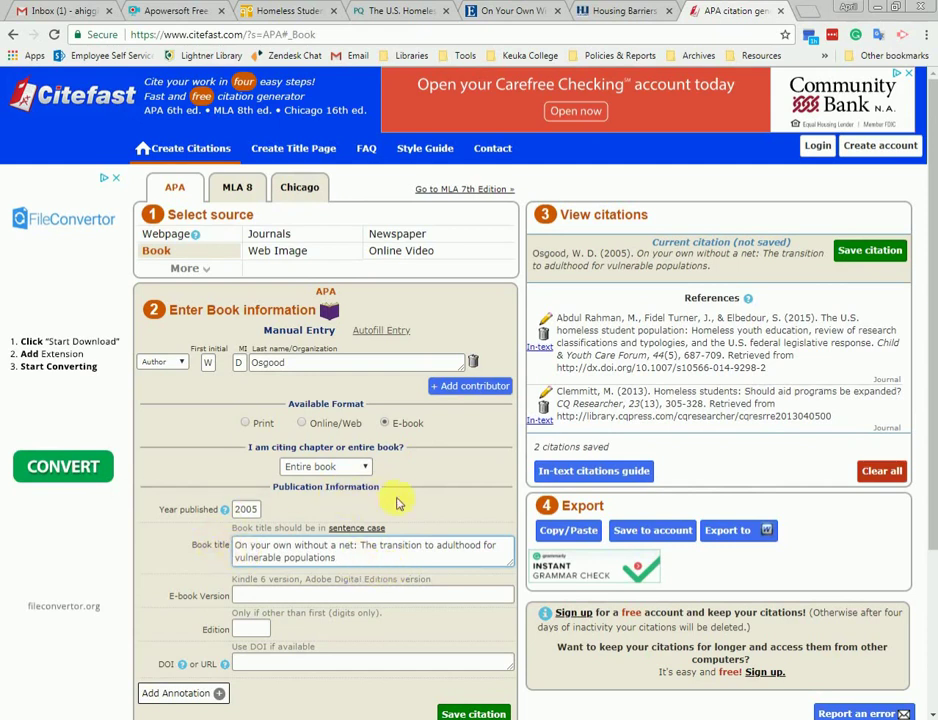
Check the book's EBSCO record for the e-book version, edition and DOI details requested by the Citefast form.
click(407, 600)
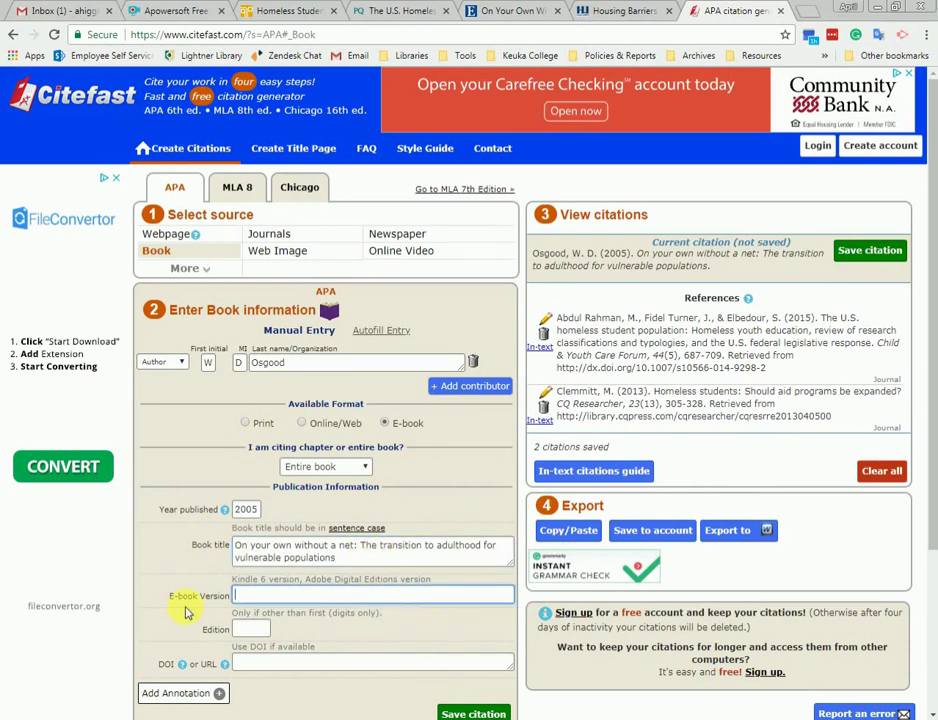
click(505, 10)
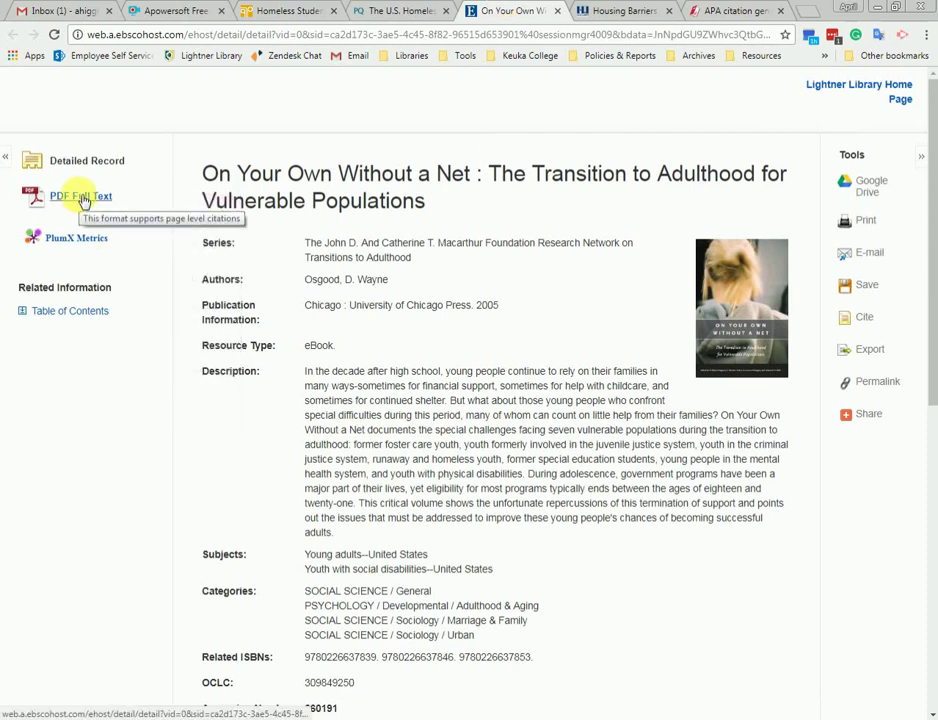
click(733, 10)
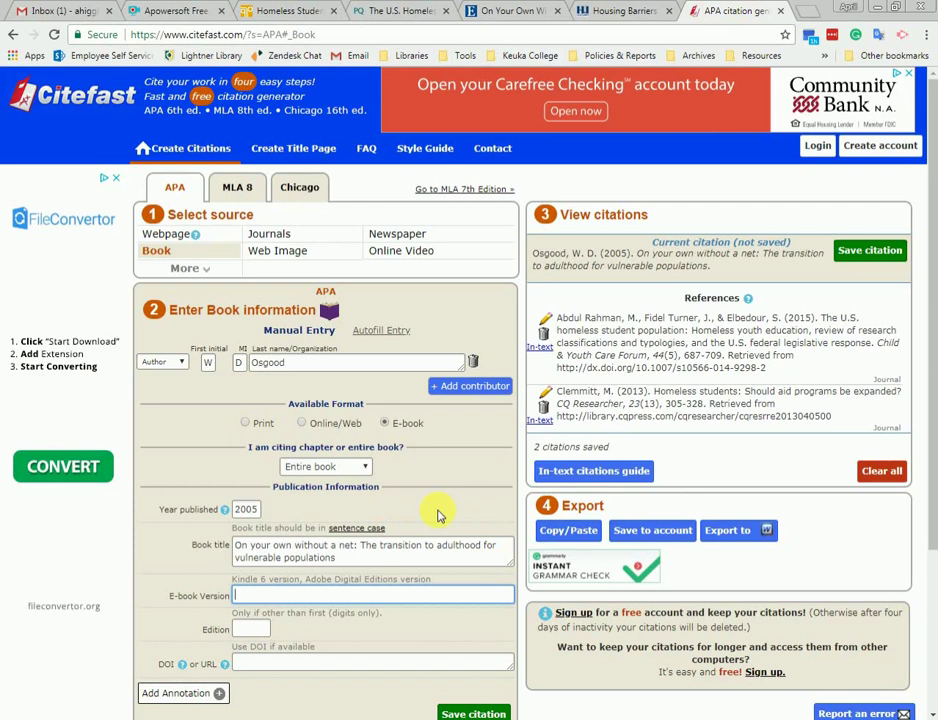
click(251, 628)
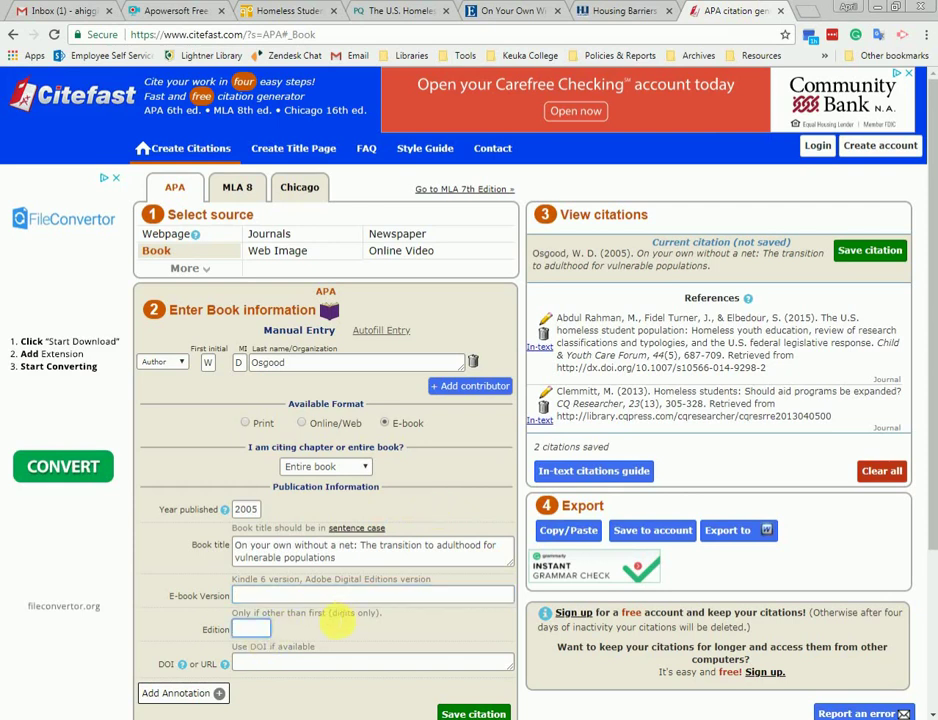
click(495, 10)
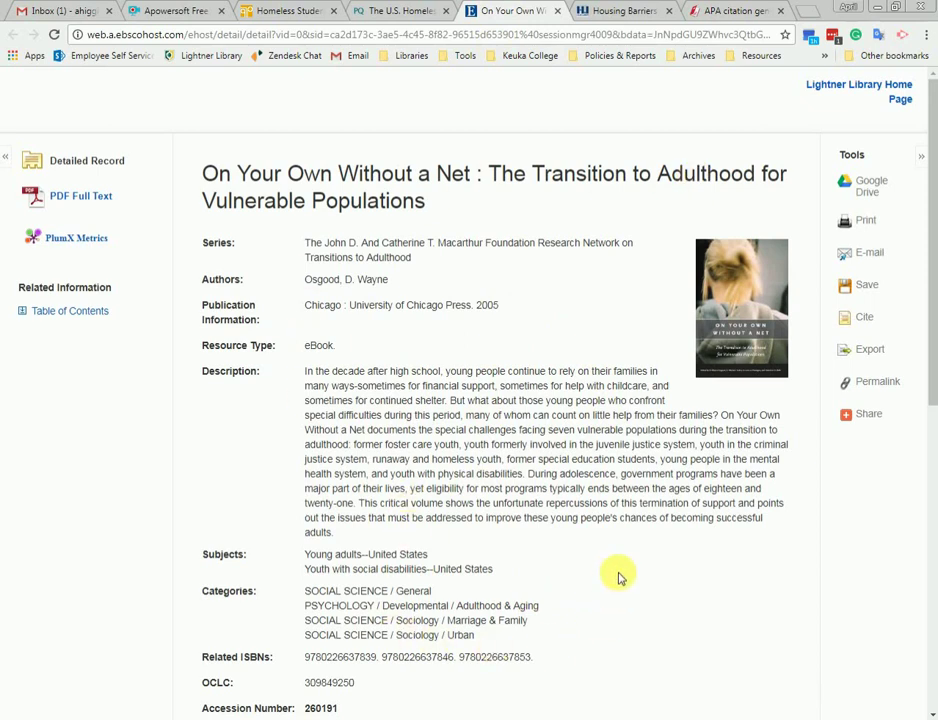
click(720, 11)
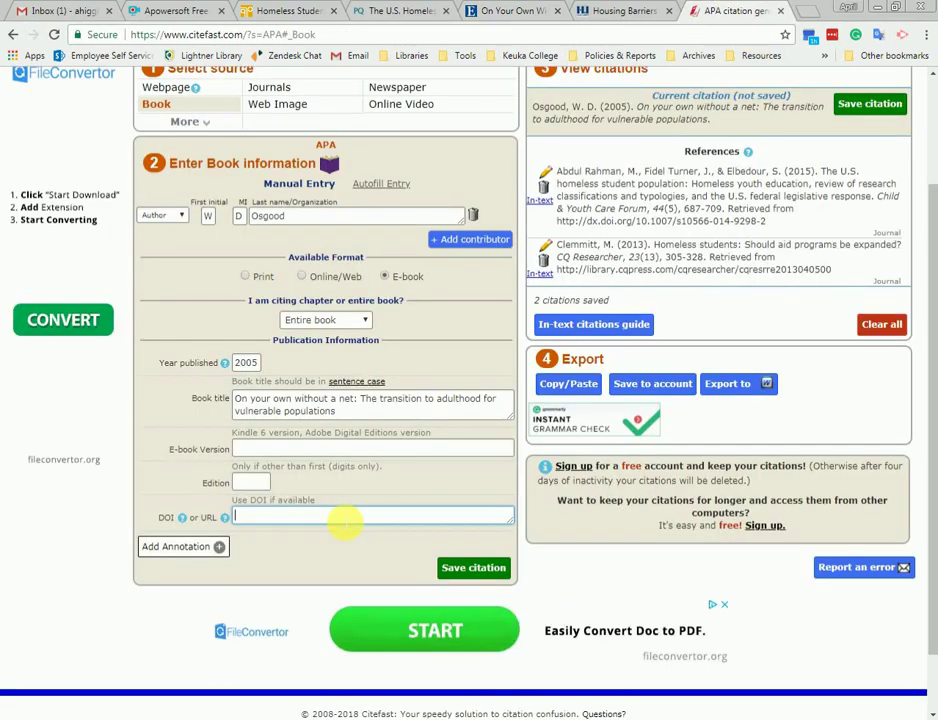
Generate the book's permalink in its EBSCO record and copy it.
click(505, 11)
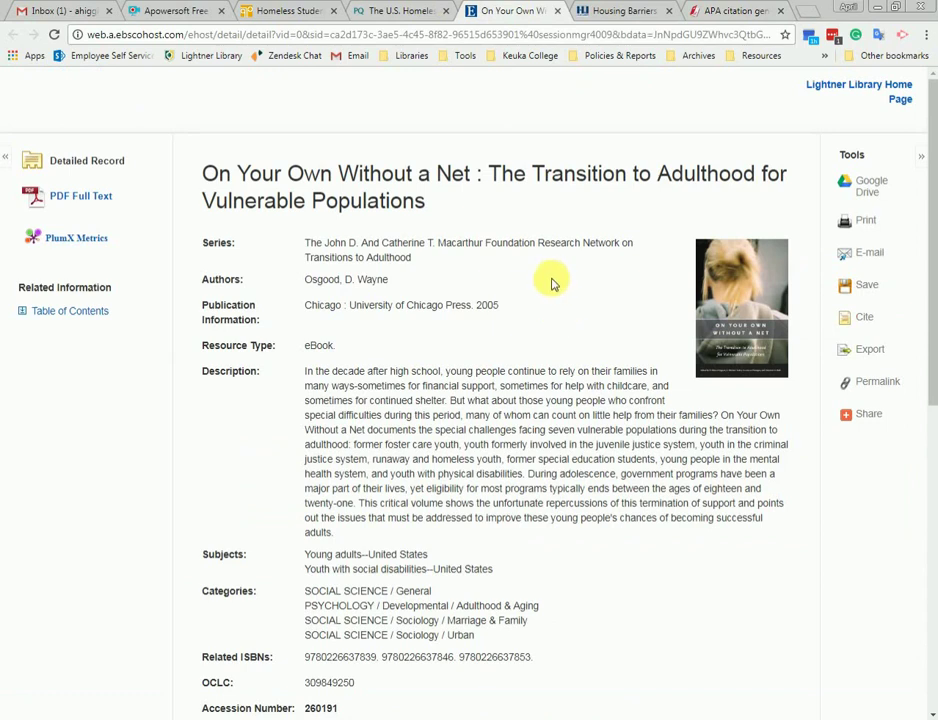
click(431, 34)
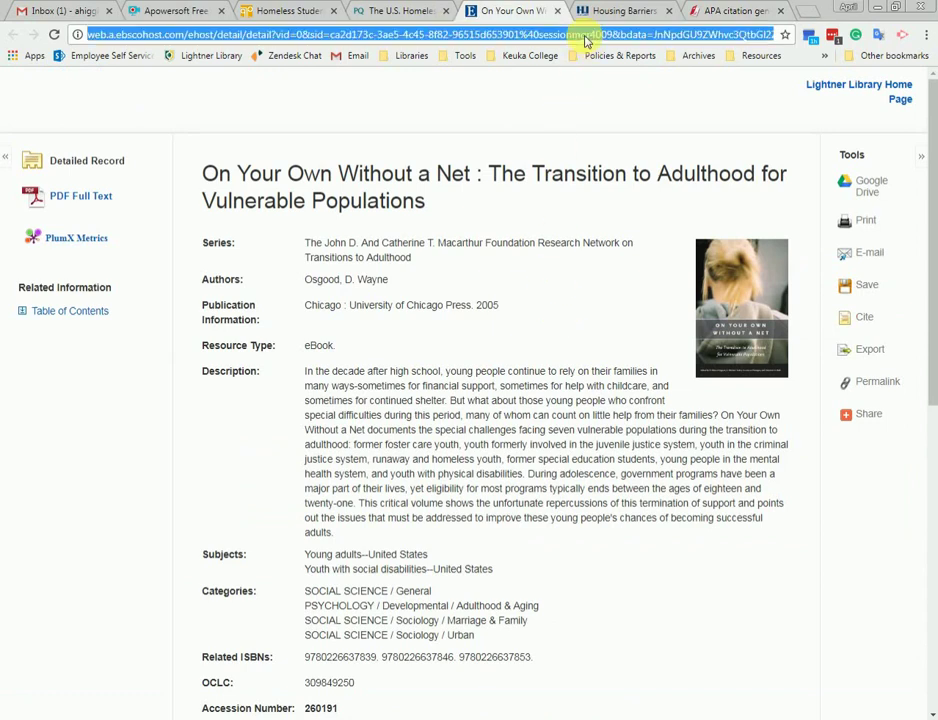
click(568, 313)
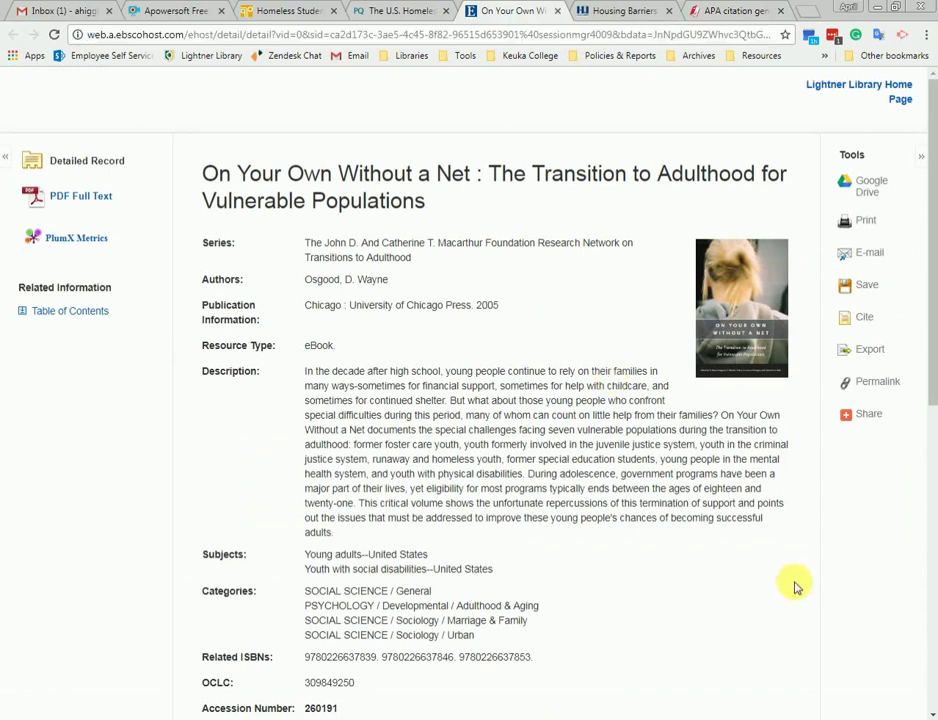
click(877, 384)
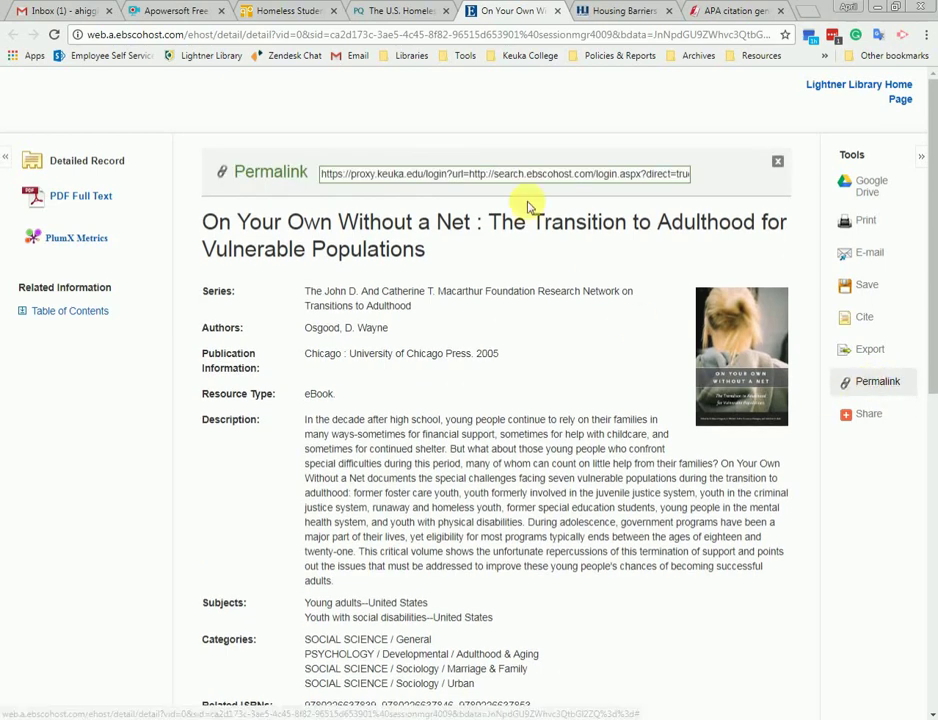
click(560, 174)
right_click(560, 174)
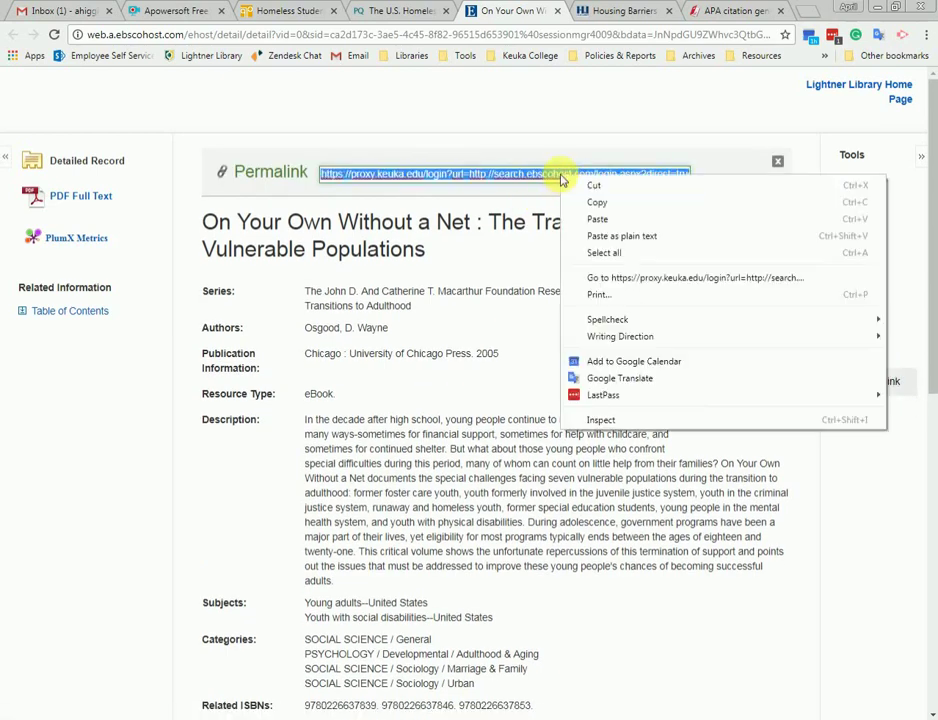
click(605, 201)
Paste the copied permalink into the DOI or URL entry of the Citefast book form and save the citation.
click(700, 9)
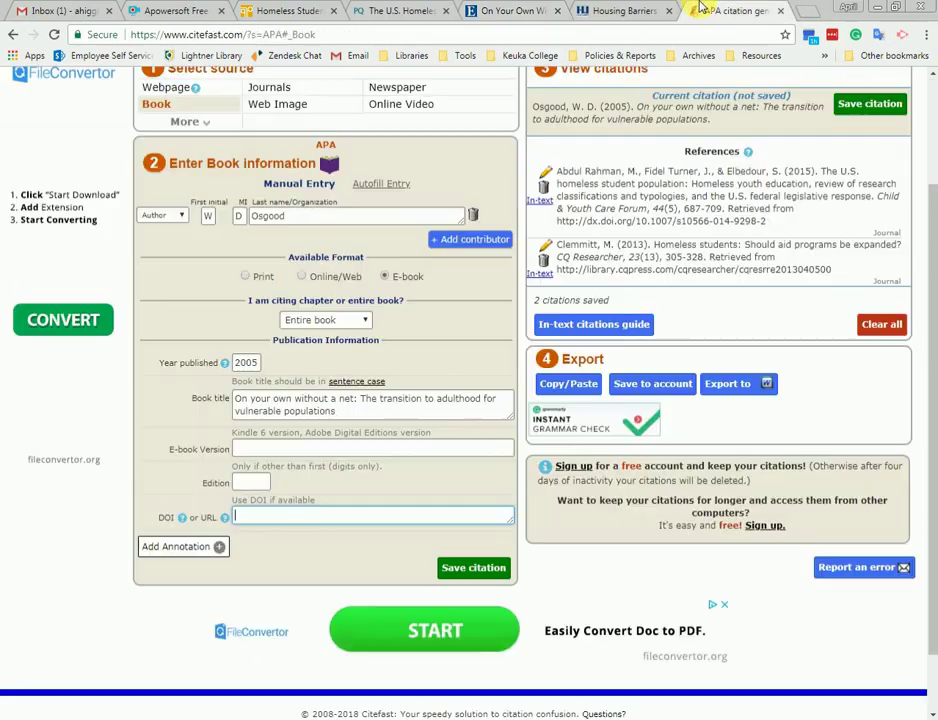
click(280, 517)
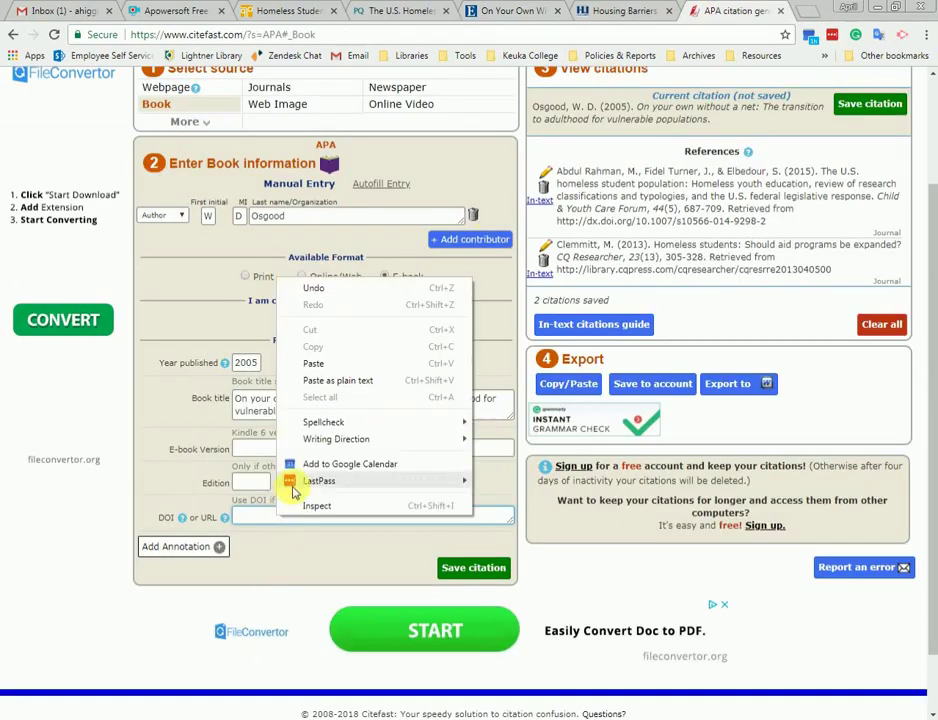
click(312, 363)
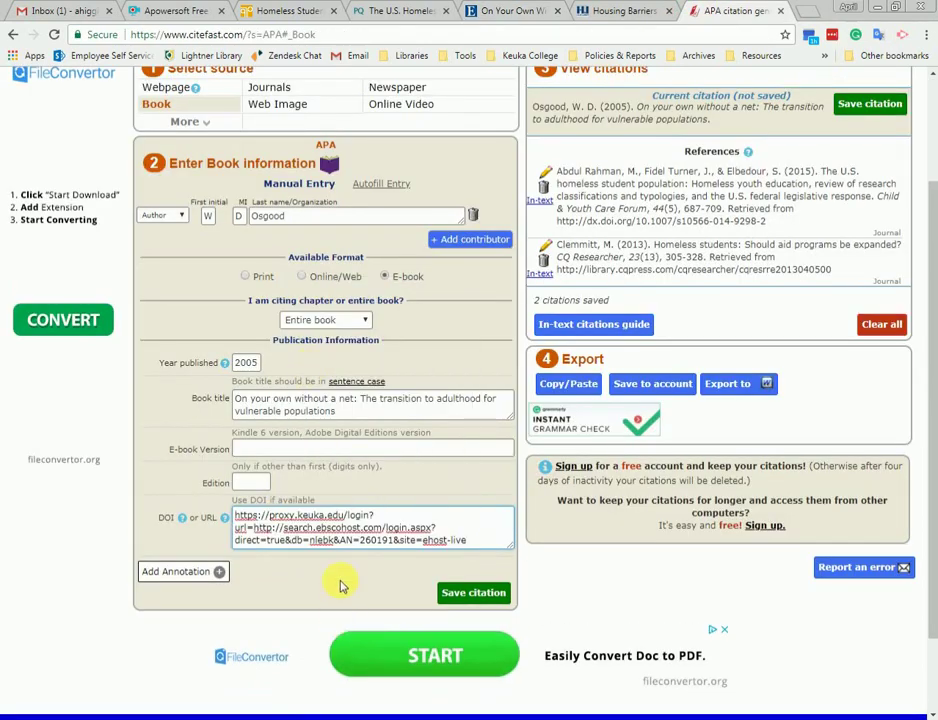
click(455, 594)
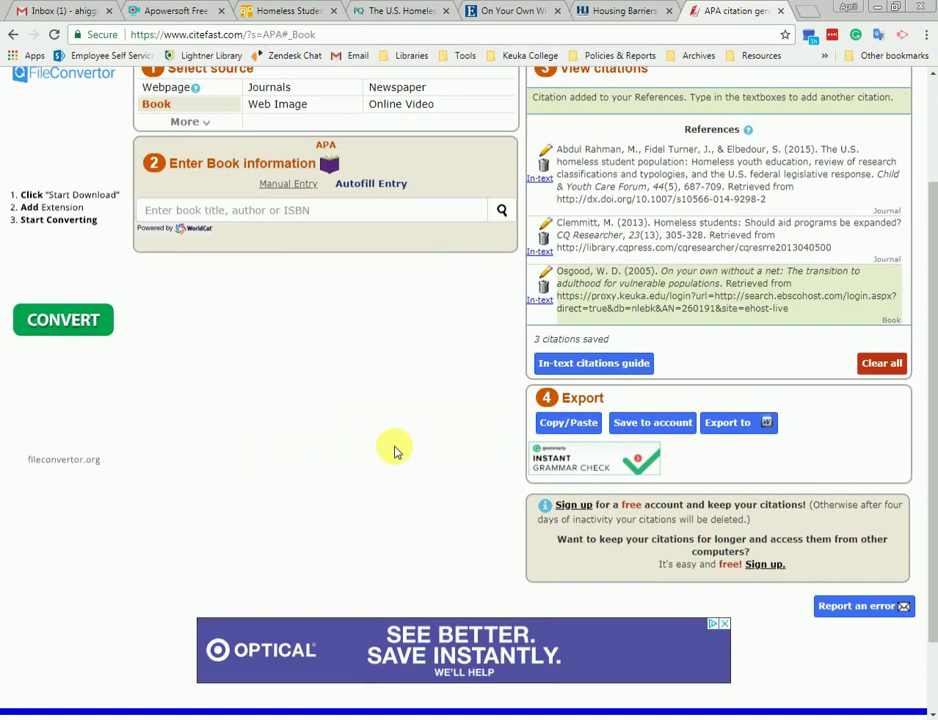
Examine the HUD User article "Housing Barriers to College Success" for an author, and highlight the responsible office's name on the About PD&R page.
key(ctrl+shift+Tab)
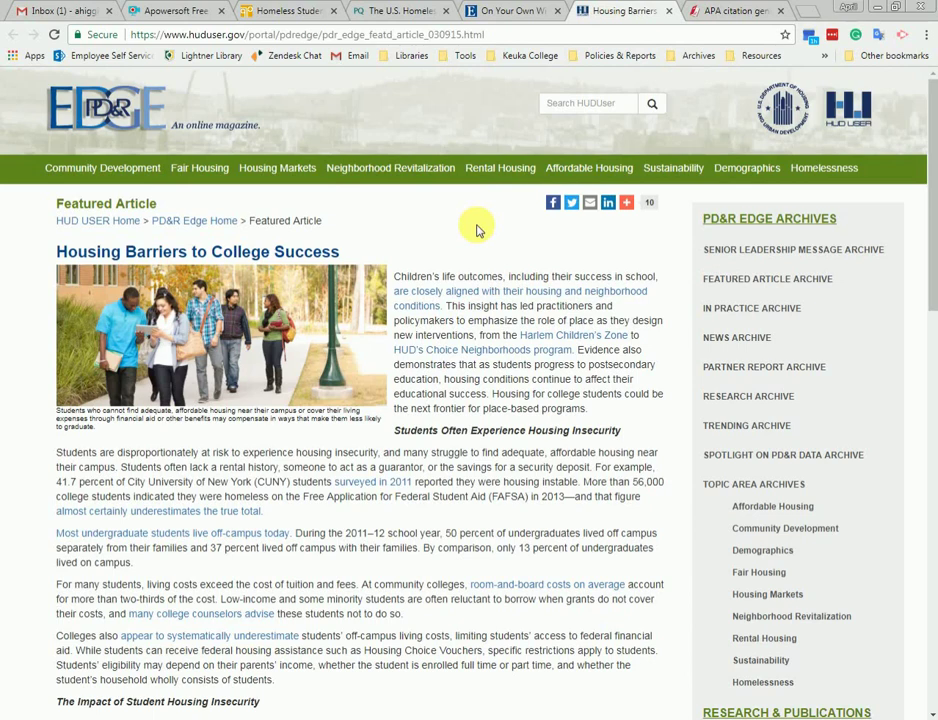
scroll(486, 299, down, 9)
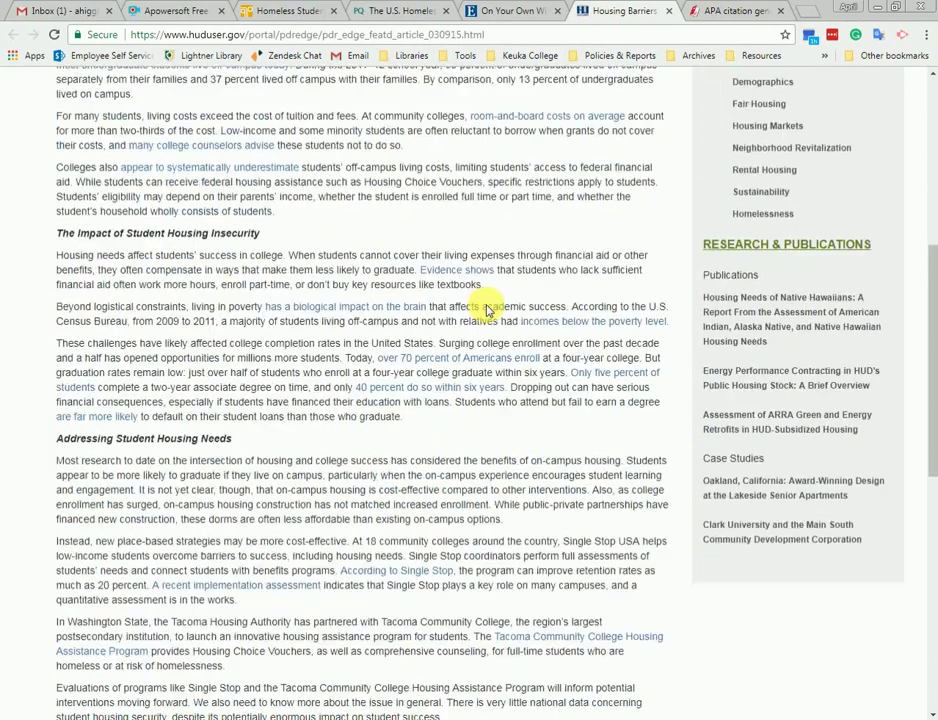
scroll(494, 313, up, 10)
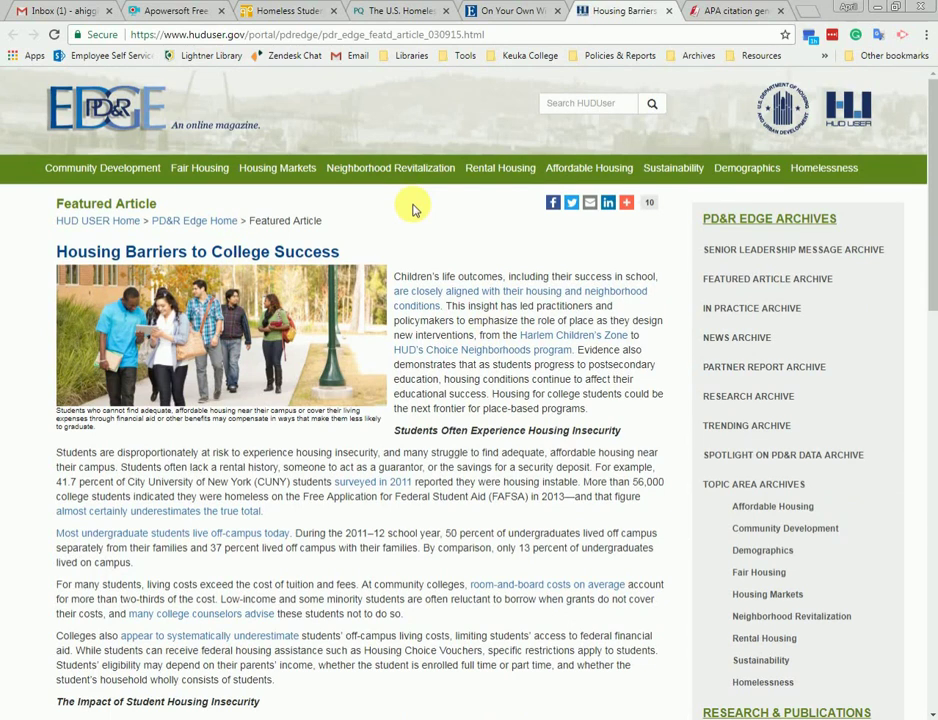
scroll(415, 208, down, 3)
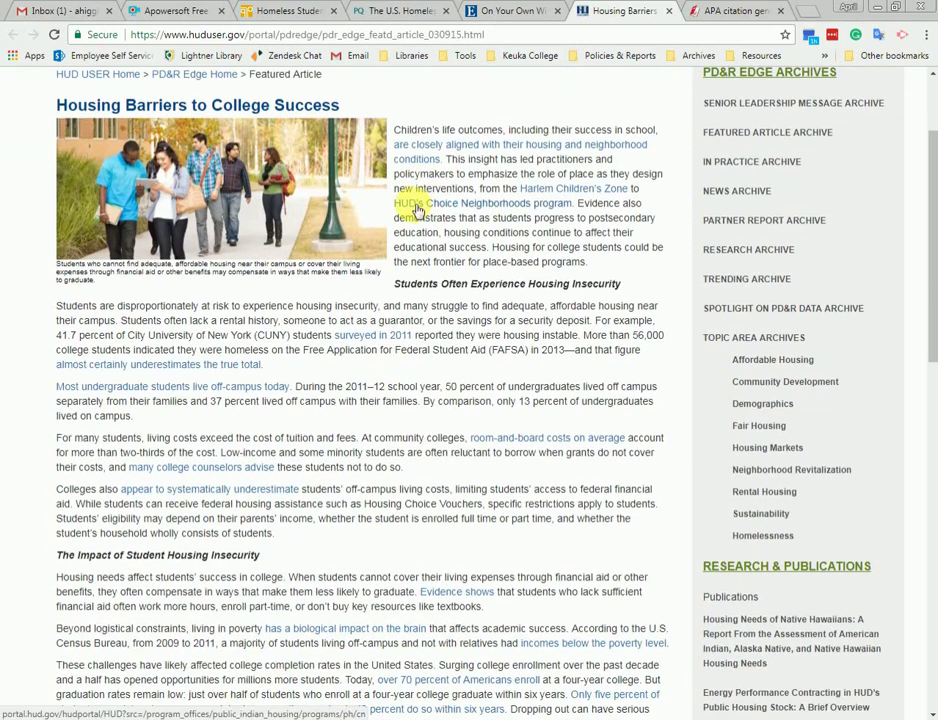
scroll(415, 208, down, 4)
scroll(415, 208, down, 15)
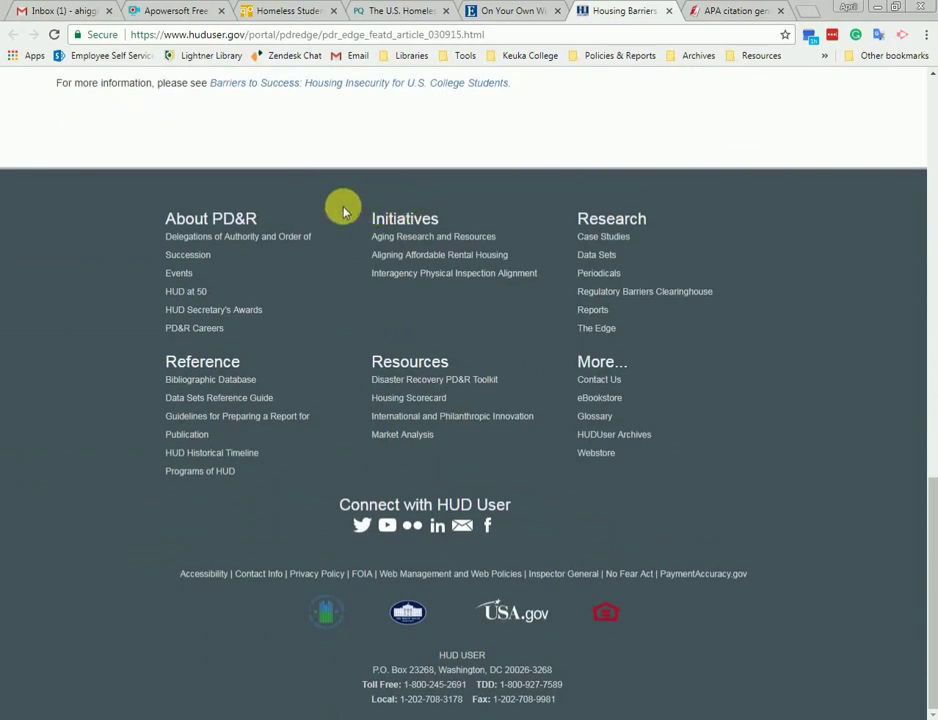
click(240, 222)
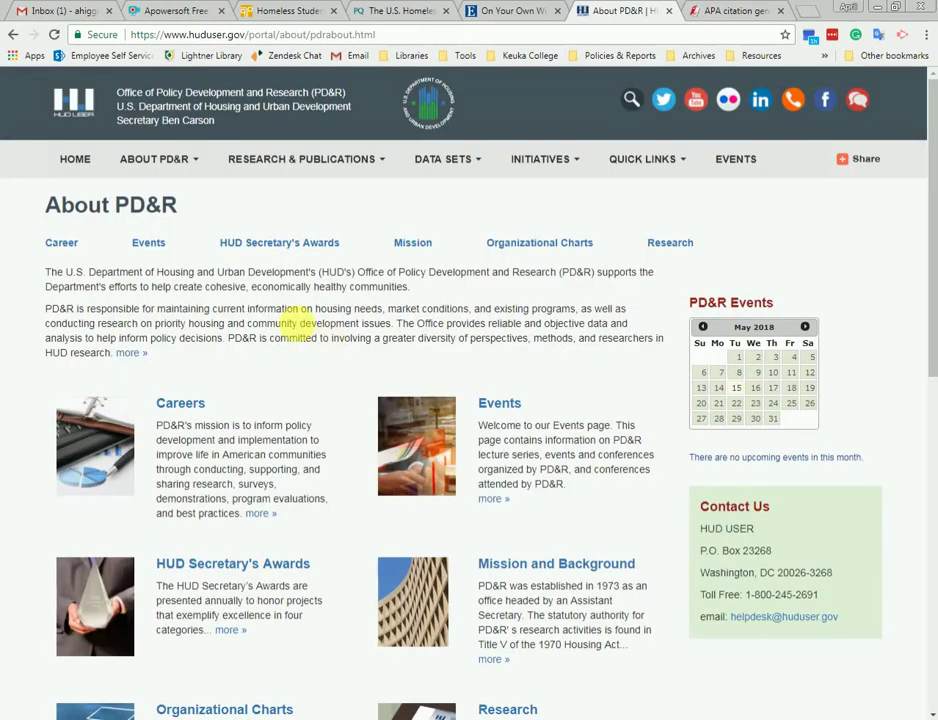
drag(64, 272, 555, 279)
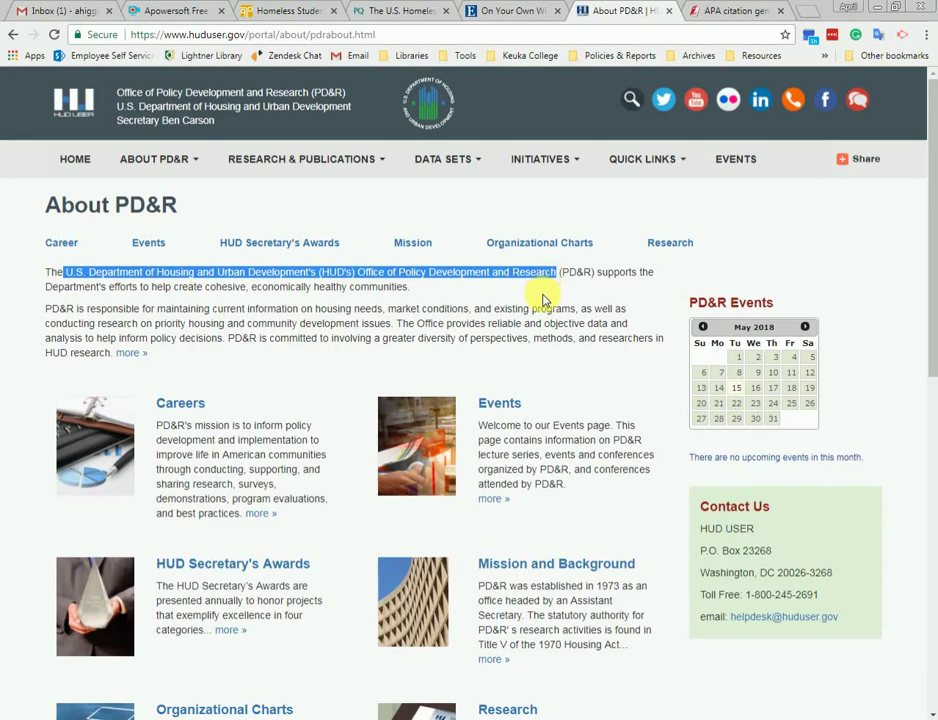
Start a manual webpage citation in Citefast with "The U.S. Department of Housing and Urban Development's Office of Policy Development Research" as the author organization.
click(543, 300)
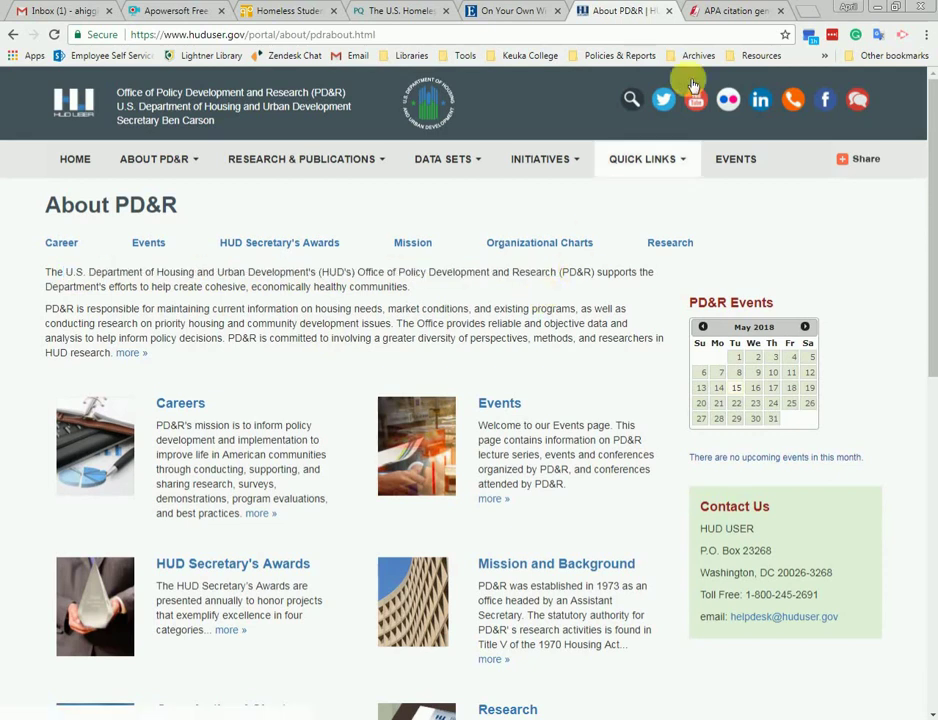
click(739, 10)
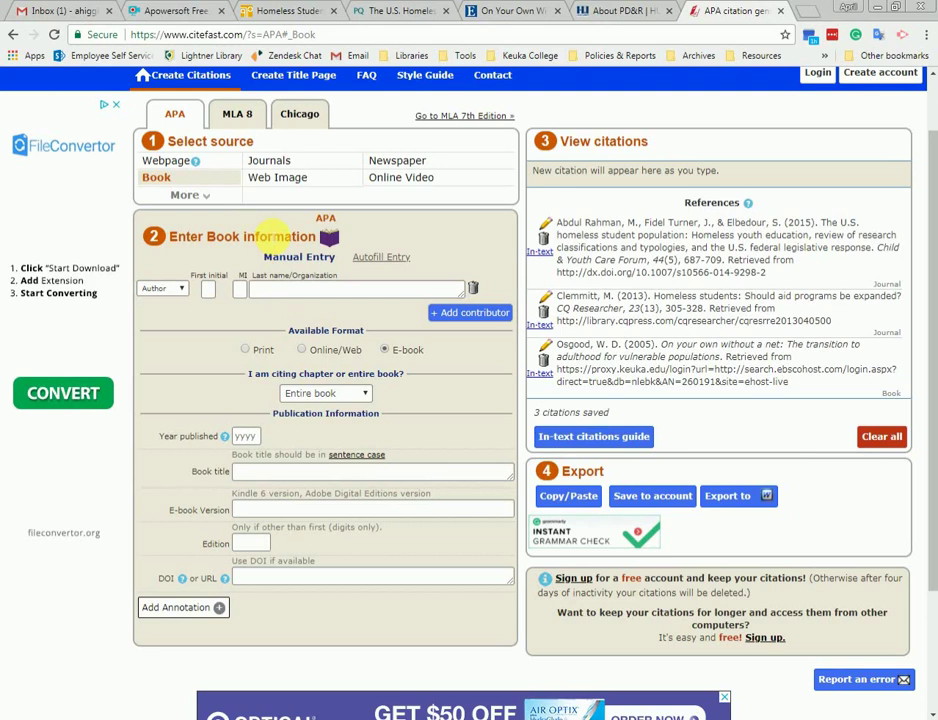
click(170, 164)
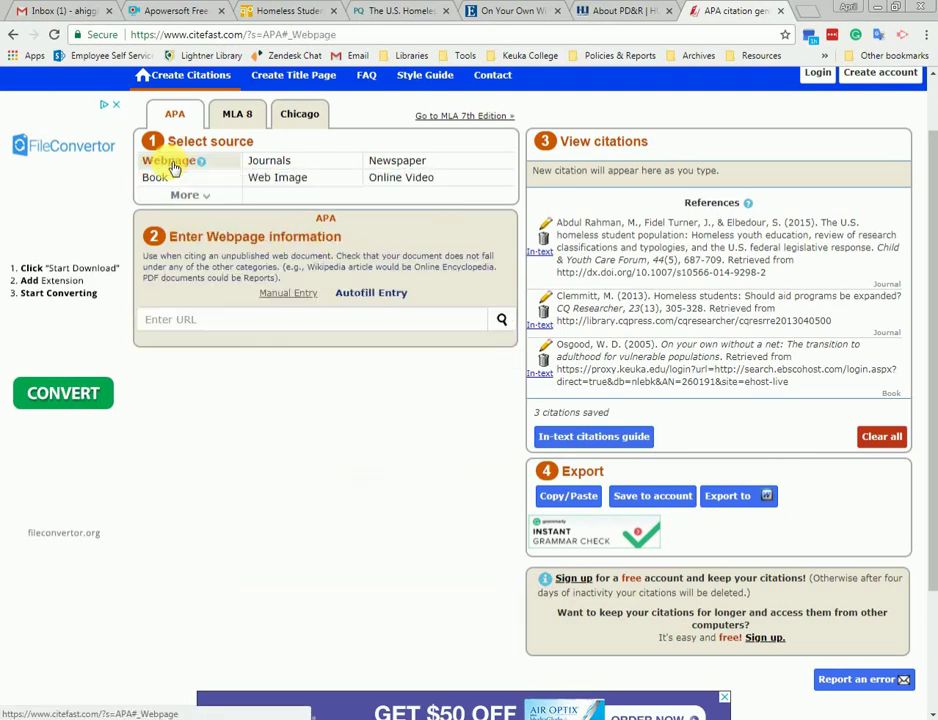
click(300, 302)
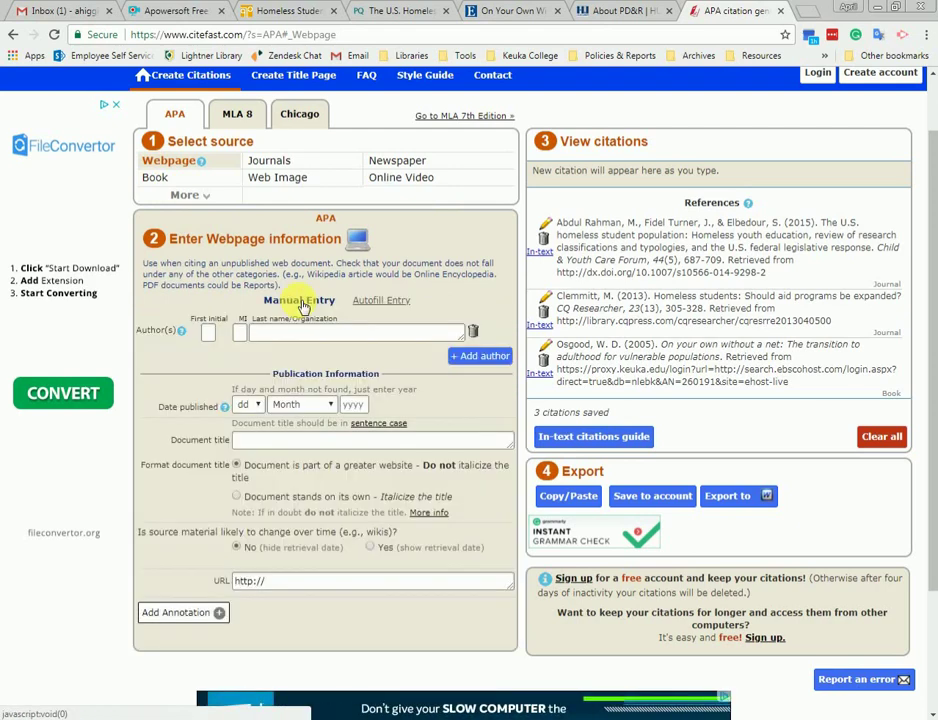
click(287, 336)
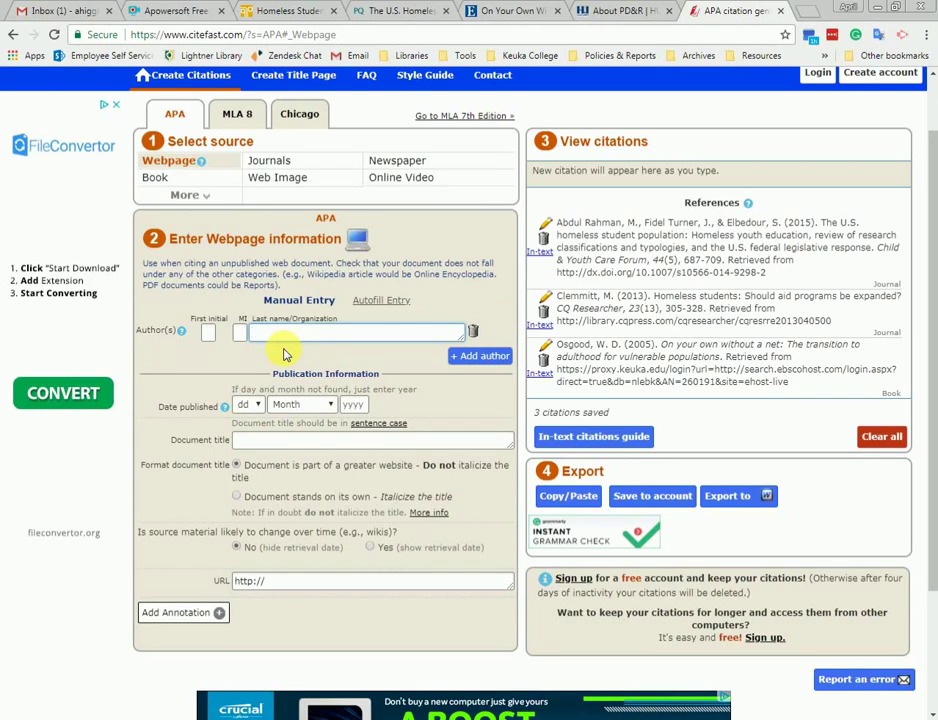
text(The U.S. Department of Housing and Urban)
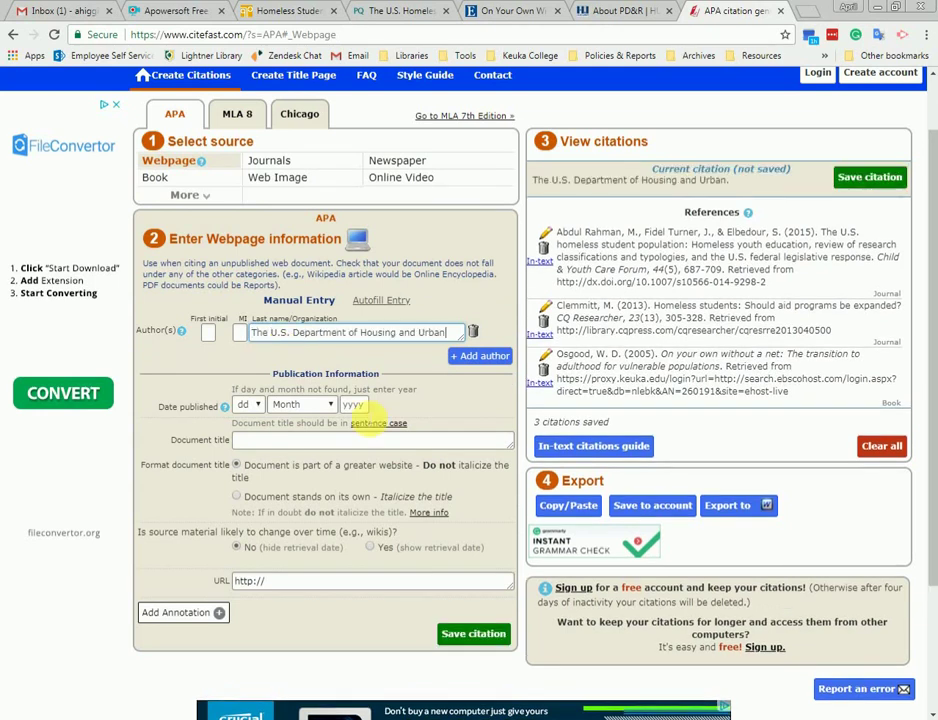
text( Development's Office of Policy Devel)
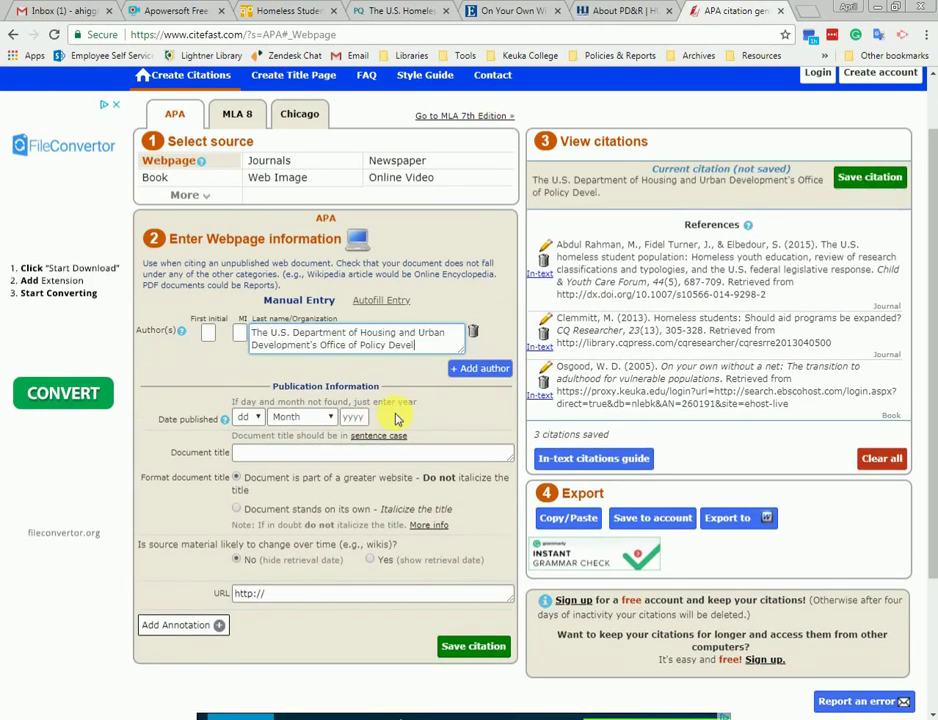
text(opment Research)
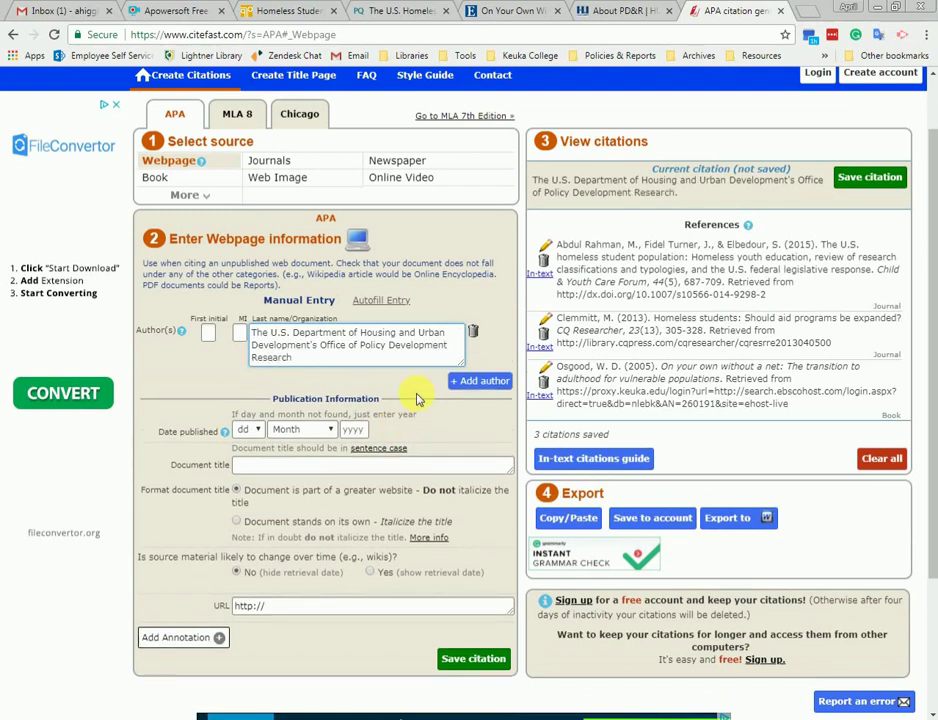
Return to the HUD User article to check its publication details, and enter "Housing barriers to college success" as the document title in Citefast.
click(618, 10)
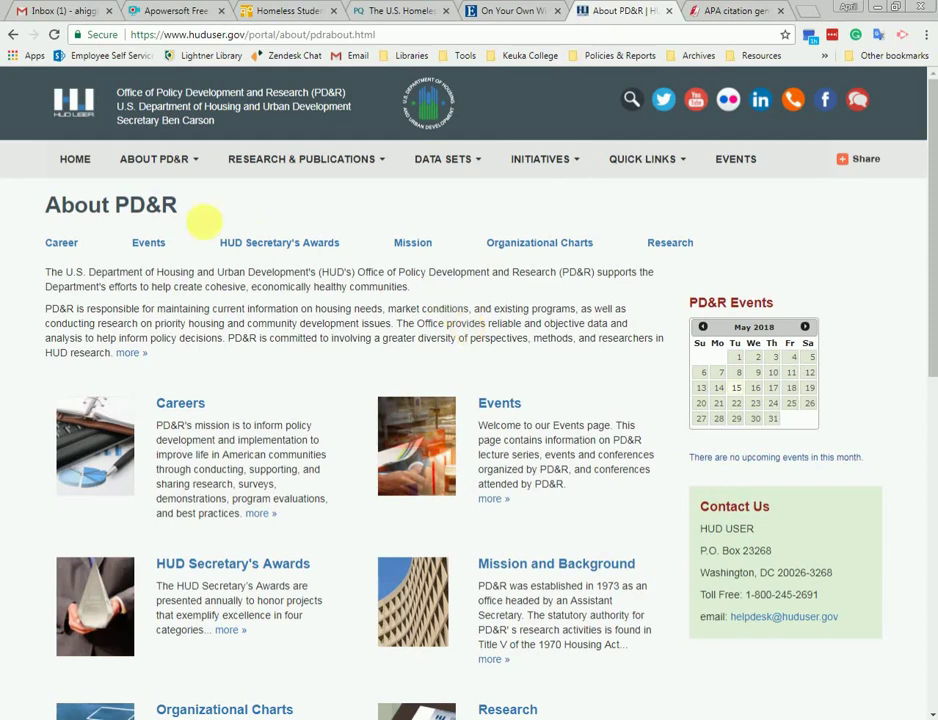
click(12, 35)
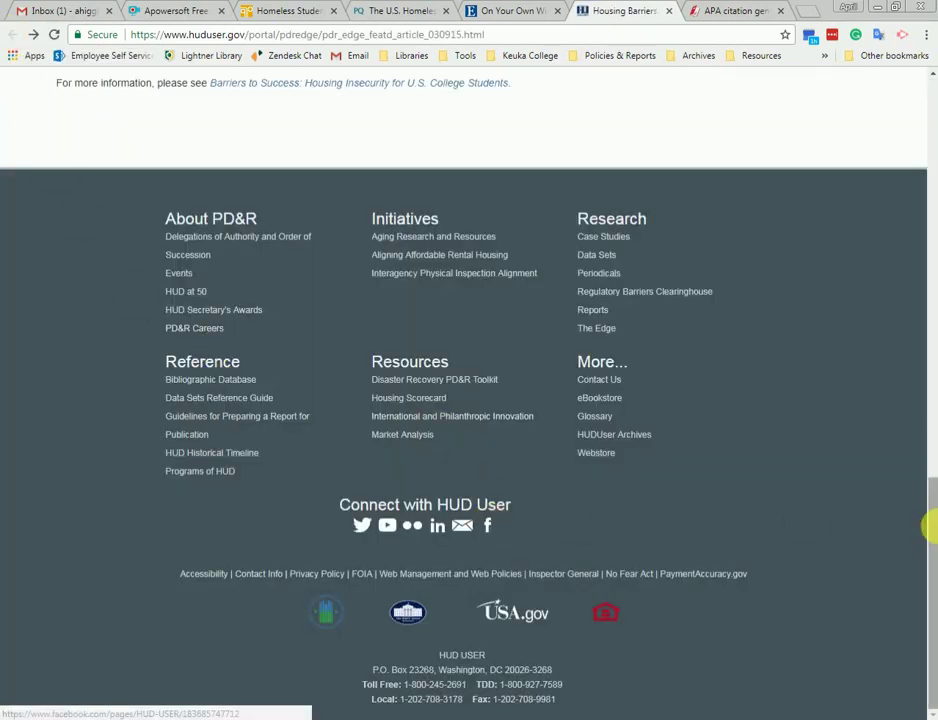
drag(930, 527, 932, 127)
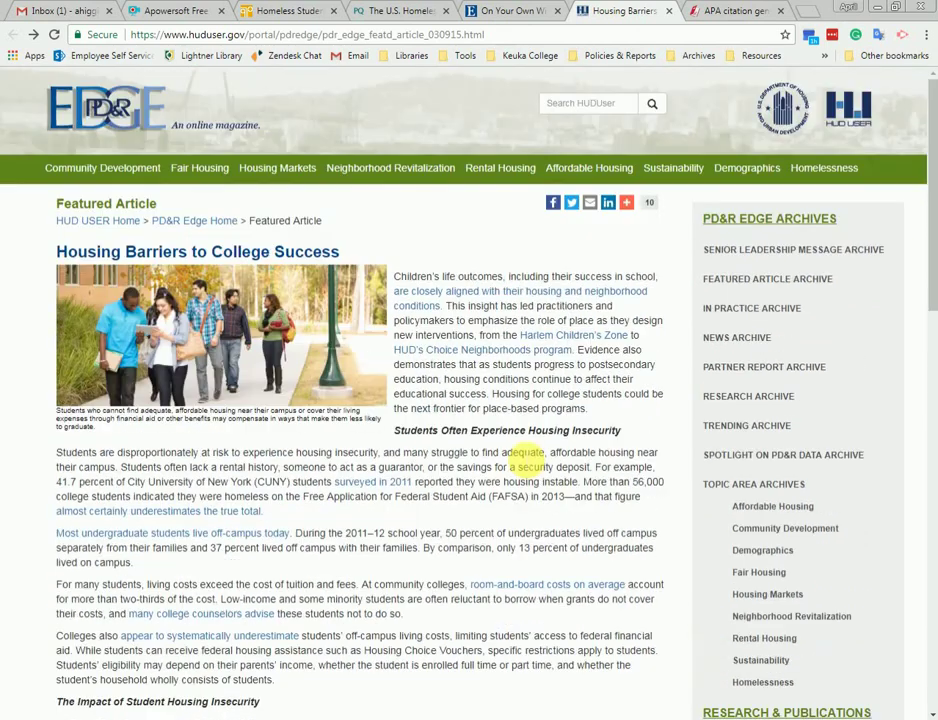
scroll(525, 460, down, 15)
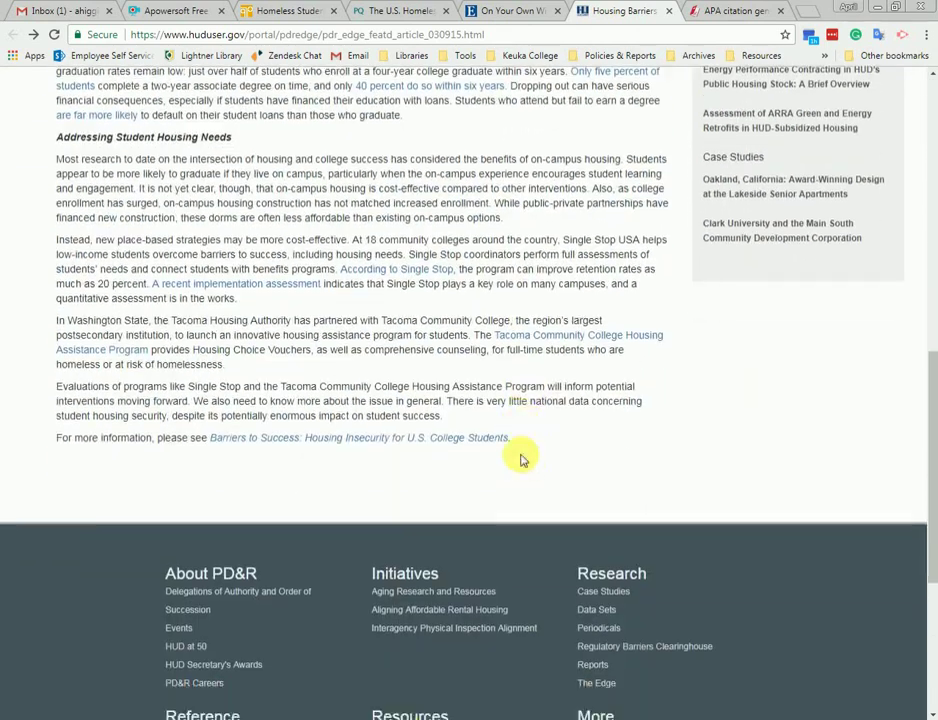
scroll(520, 458, up, 15)
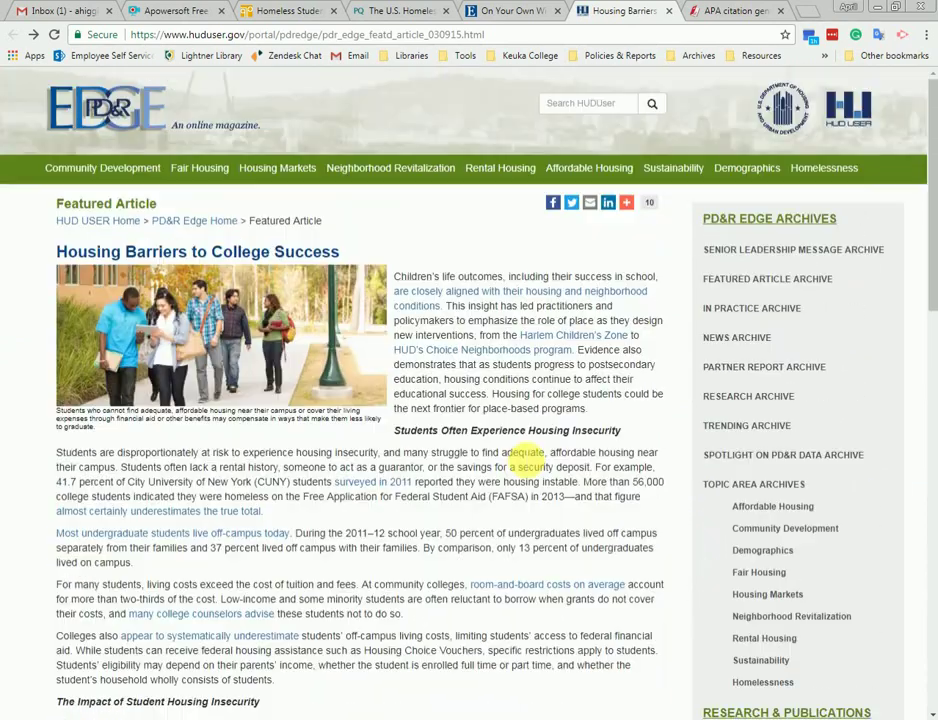
drag(341, 251, 46, 253)
click(46, 251)
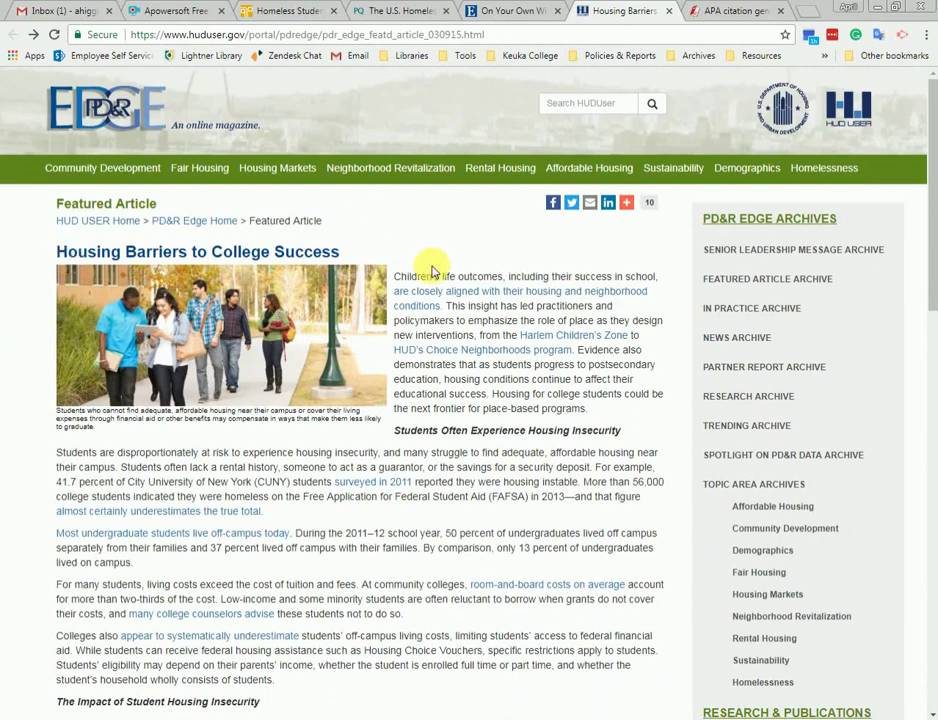
click(740, 10)
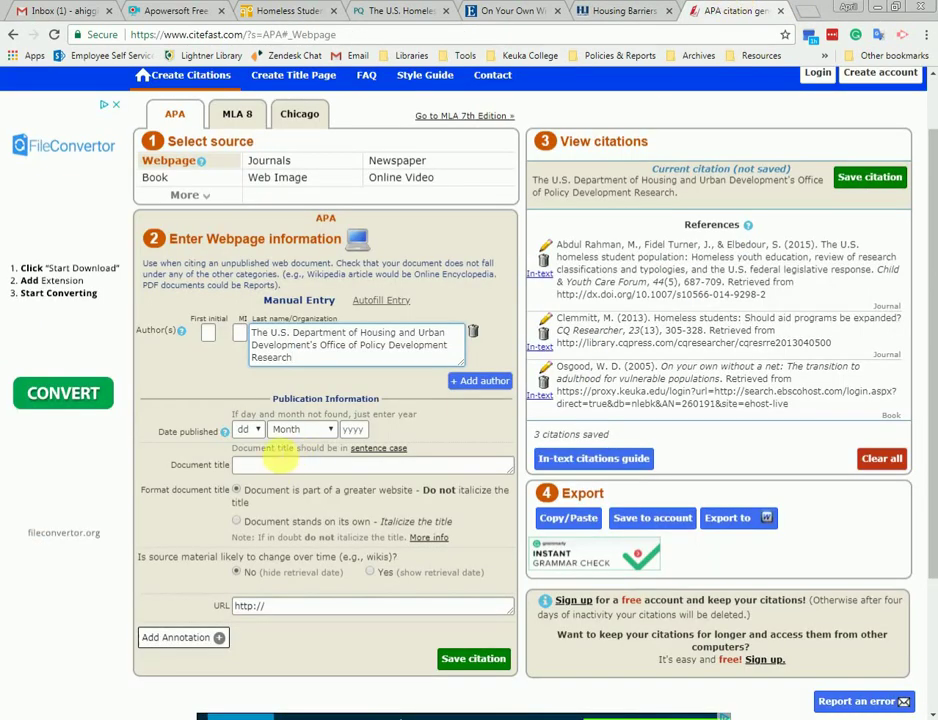
click(283, 464)
text(Housing barriers to college success)
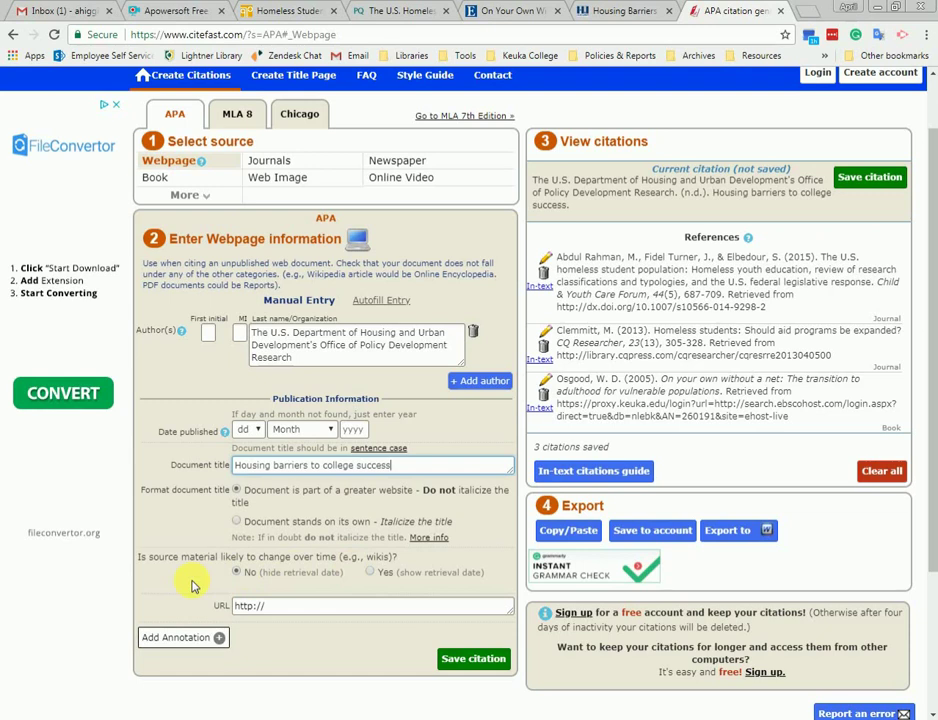
Copy the web address of the HUD User article "Housing Barriers to College Success" for the citation's URL entry.
click(281, 610)
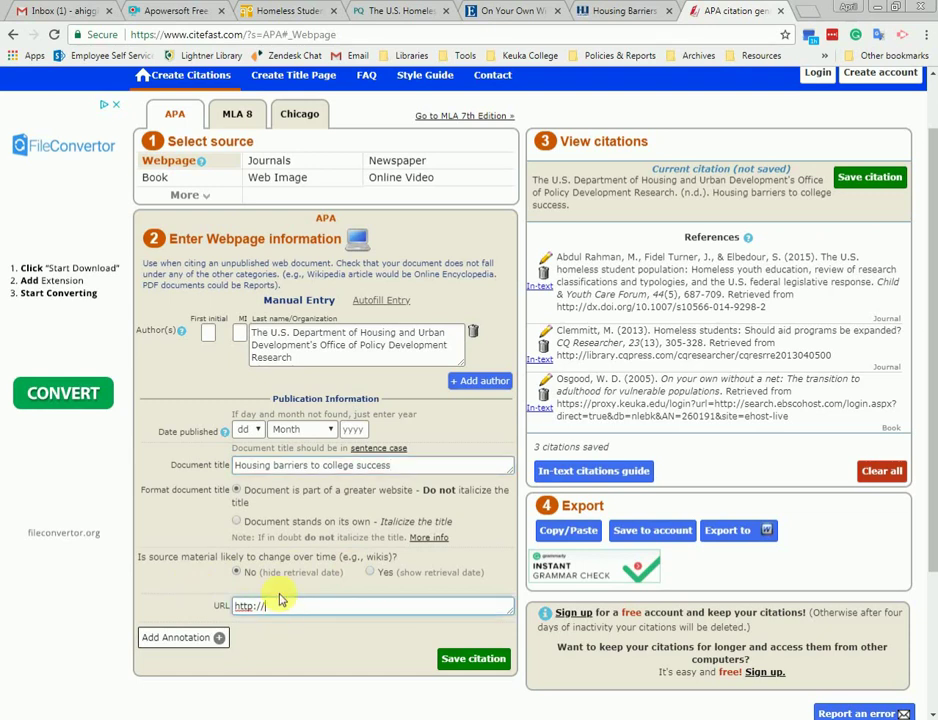
click(624, 11)
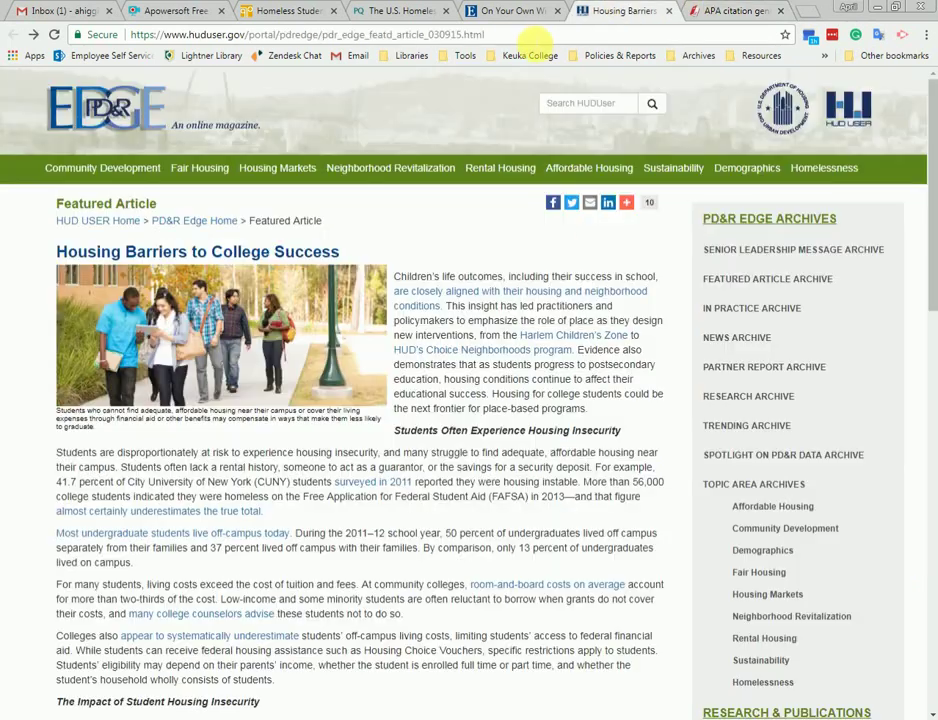
click(531, 36)
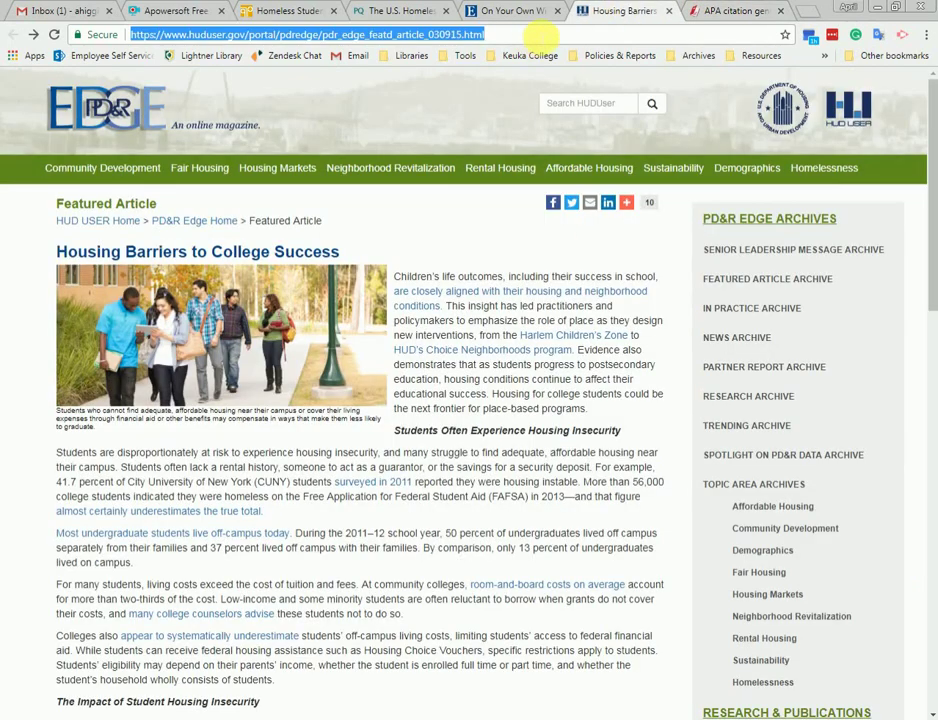
right_click(519, 33)
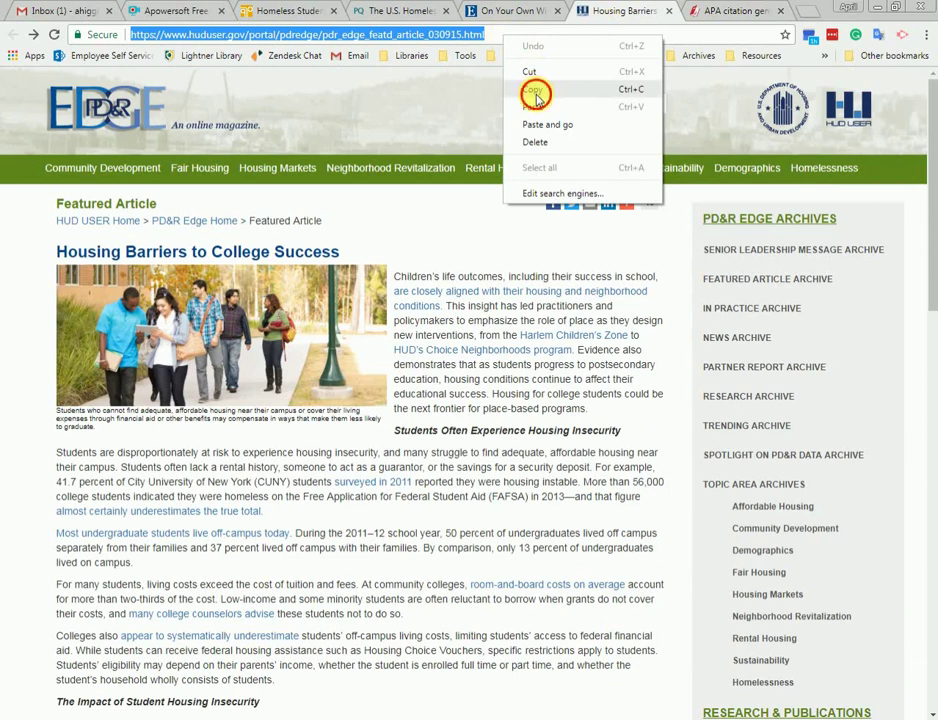
click(538, 88)
click(695, 11)
drag(300, 606, 200, 608)
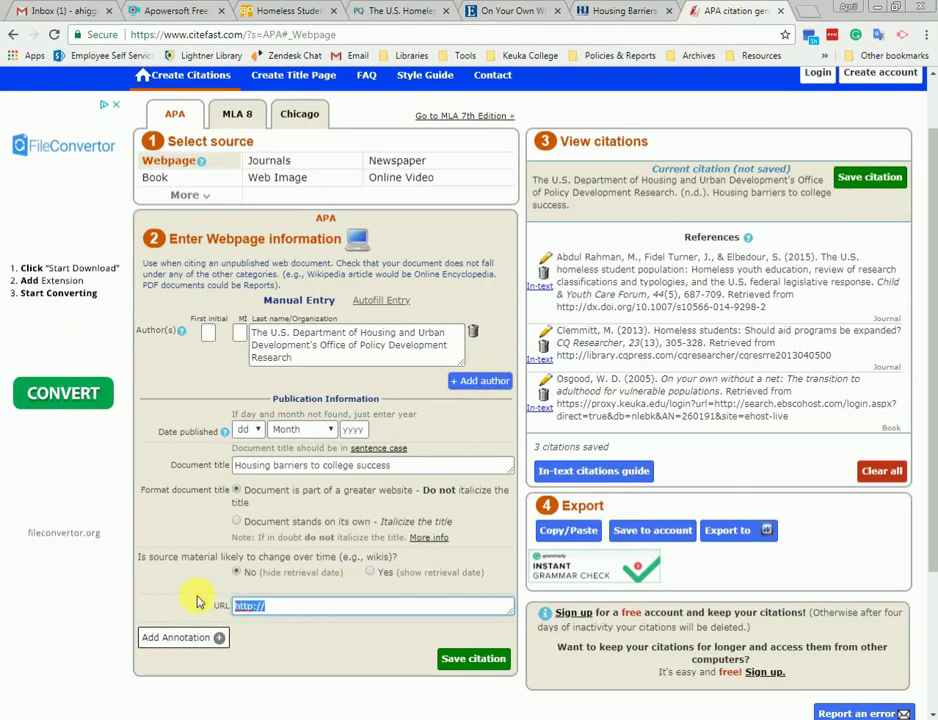
right_click(247, 606)
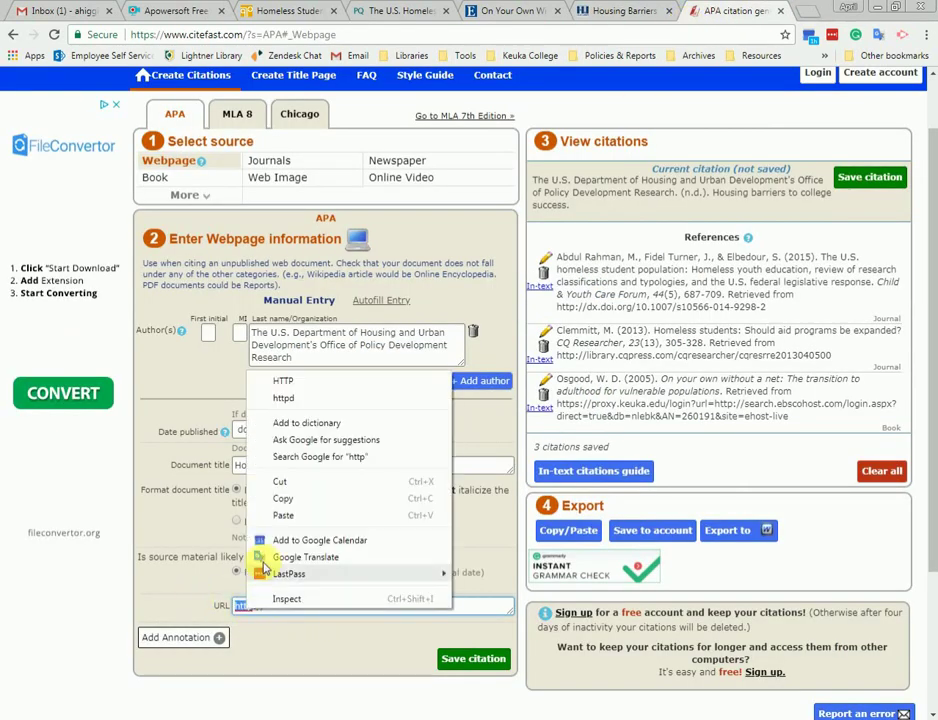
click(285, 518)
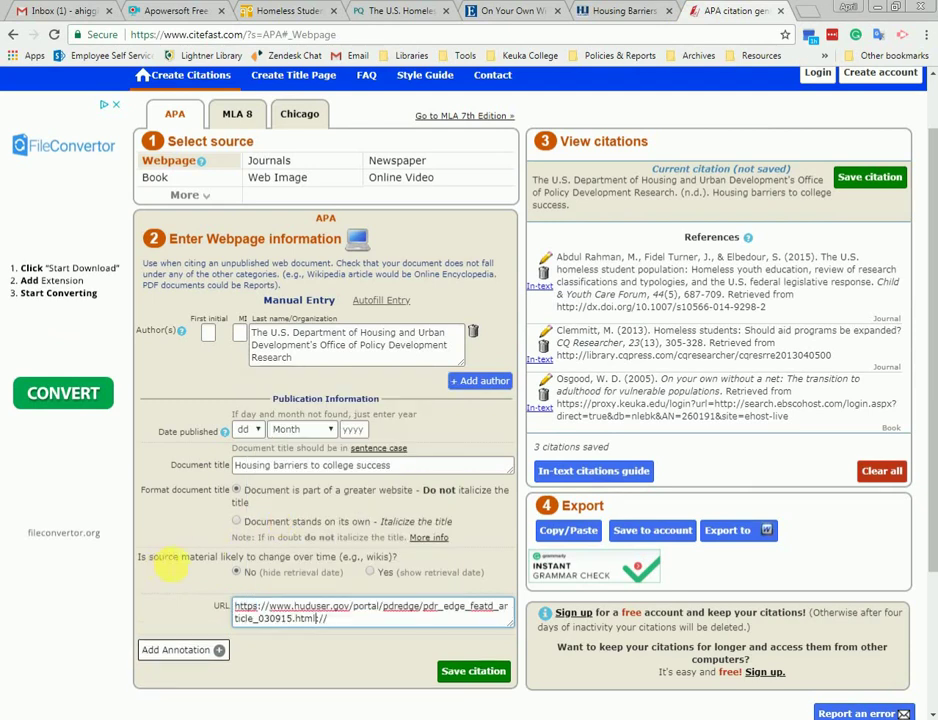
click(476, 674)
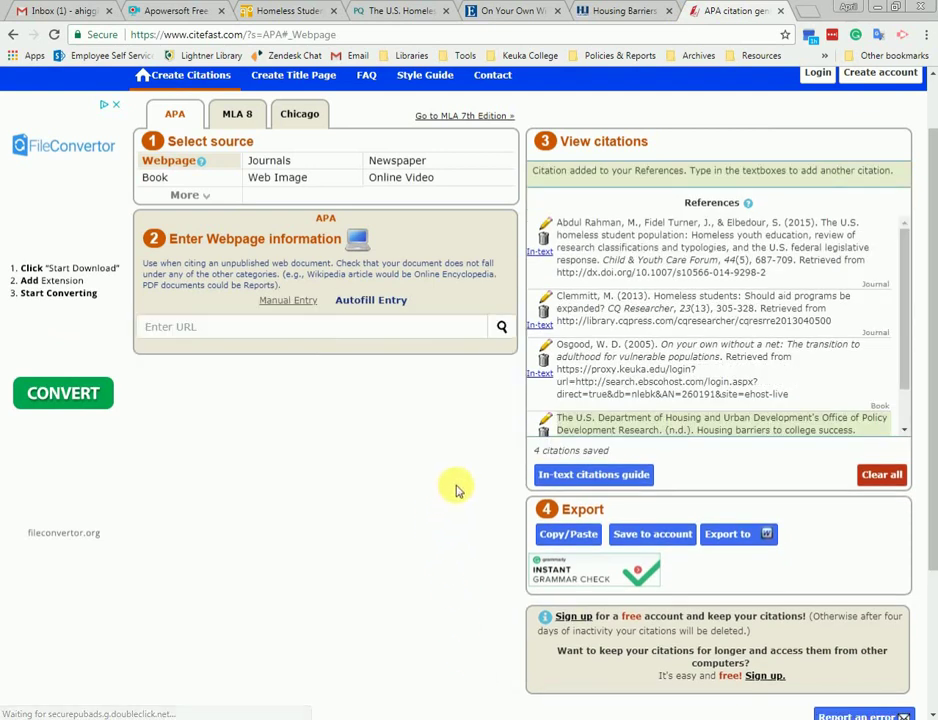
mouse_move(911, 299)
mouse_down()
mouse_move(915, 347)
mouse_move(915, 300)
mouse_up()
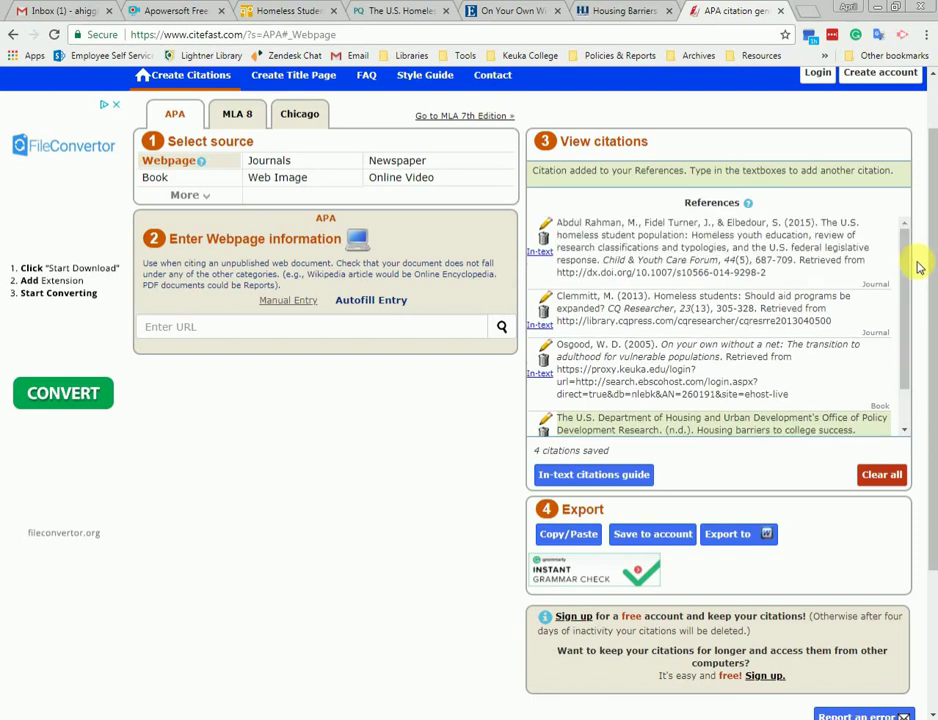
Open the copy-and-paste version of the reference list, select all of it and copy it.
click(568, 540)
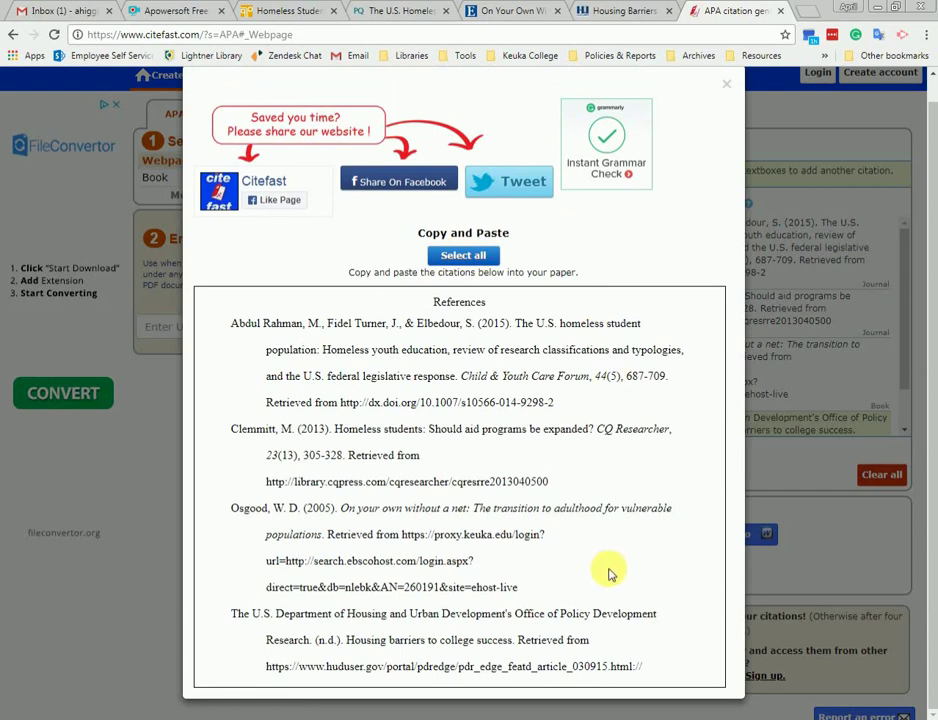
click(474, 257)
right_click(620, 296)
right_click(487, 362)
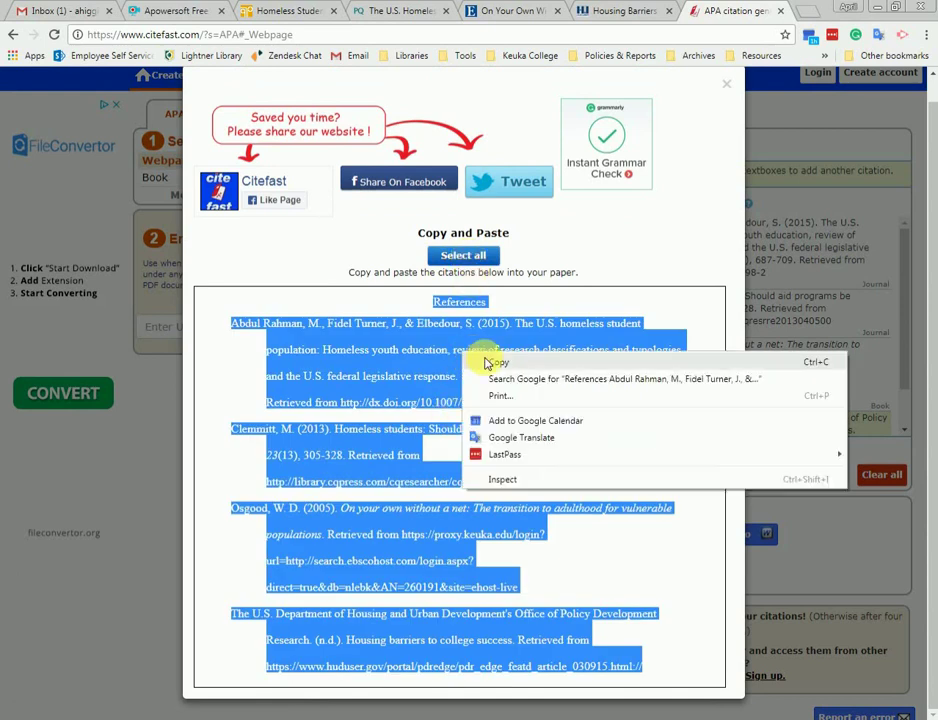
click(487, 362)
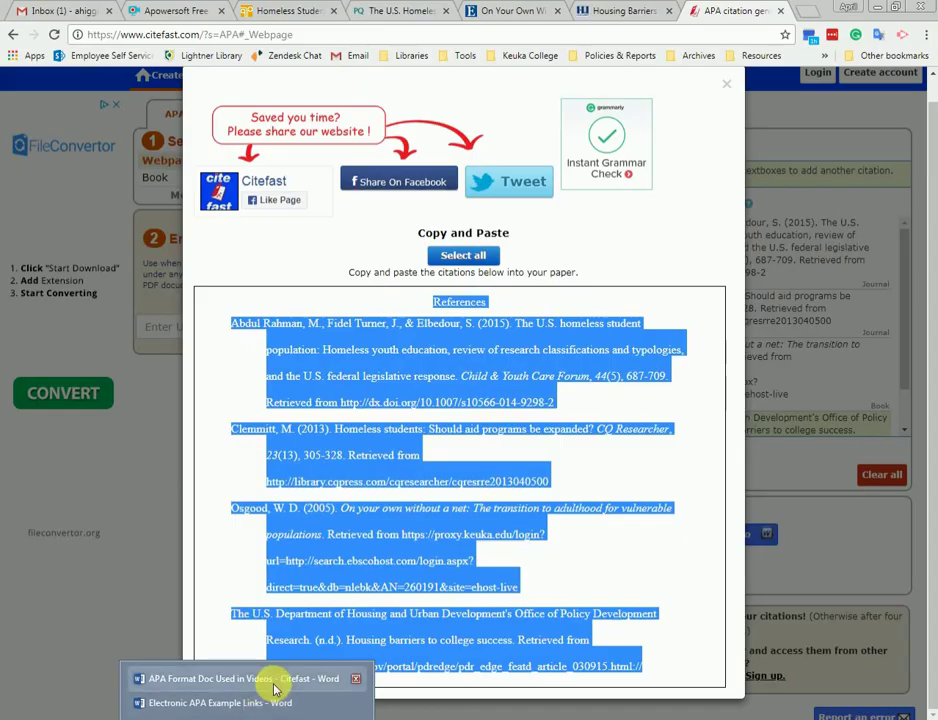
Switch to the Word document "APA Format Doc Used in Videos - Citefast" and add blank lines after the last sentence to reach page 4.
click(214, 681)
click(474, 431)
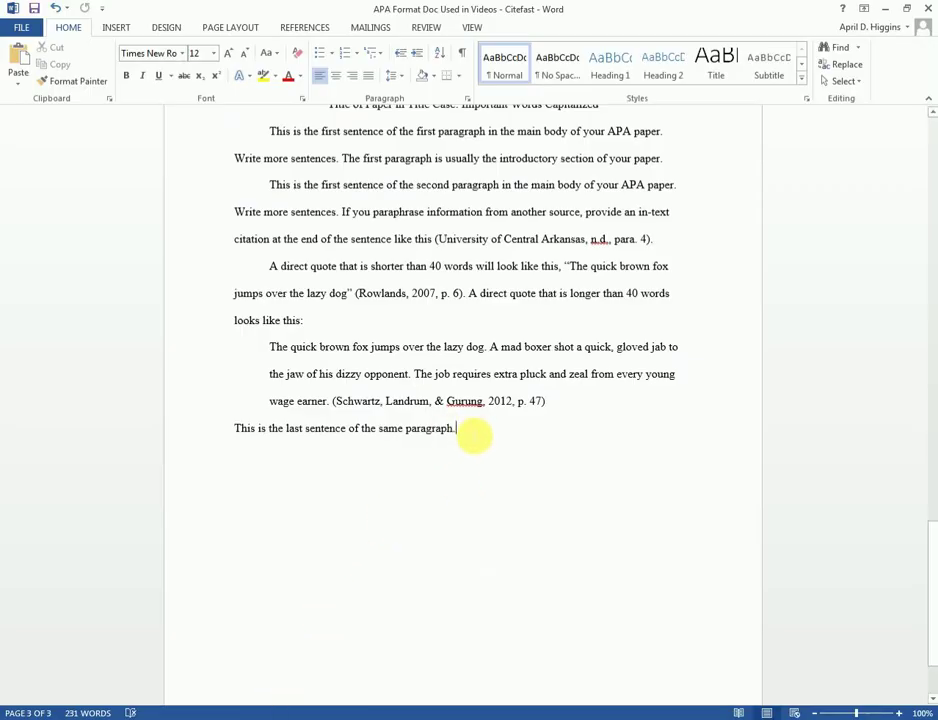
key(Return)
key(Return)
key(Return)
key(Return)
key(Return)
key(Return)
key(Return)
key(Return)
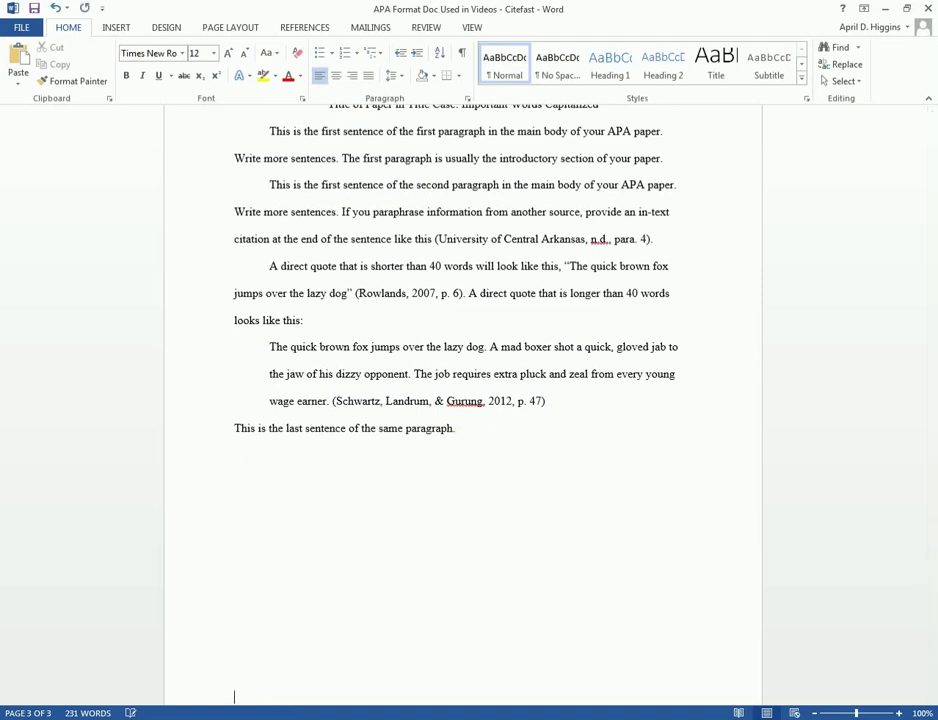
key(Return)
key(Return)
key(Return)
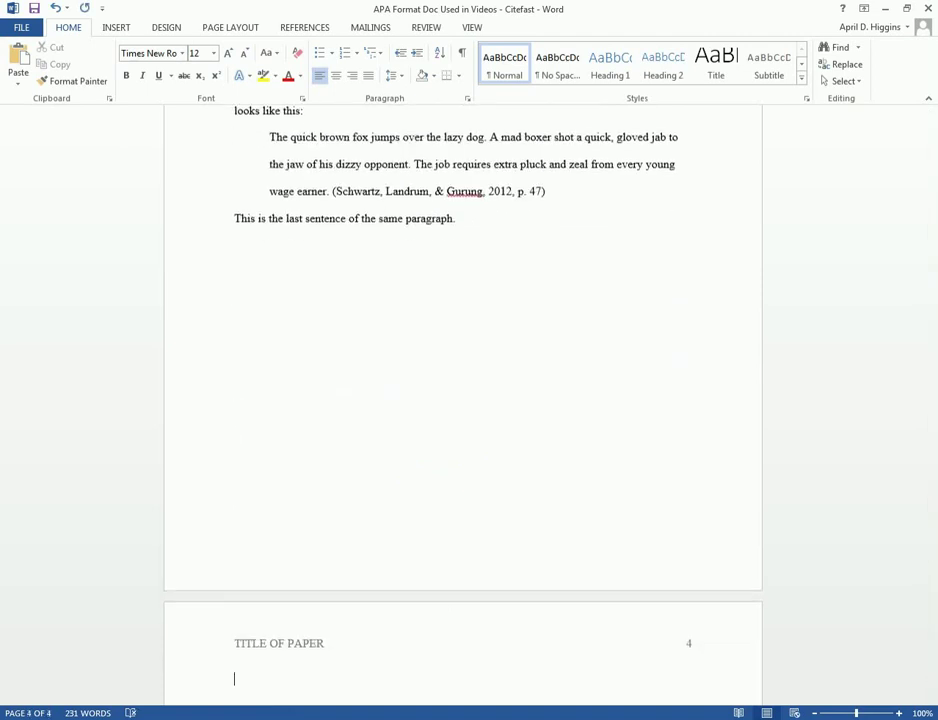
Paste the copied reference list at the top of page 4, keeping the source formatting.
scroll(247, 262, down, 5)
right_click(247, 262)
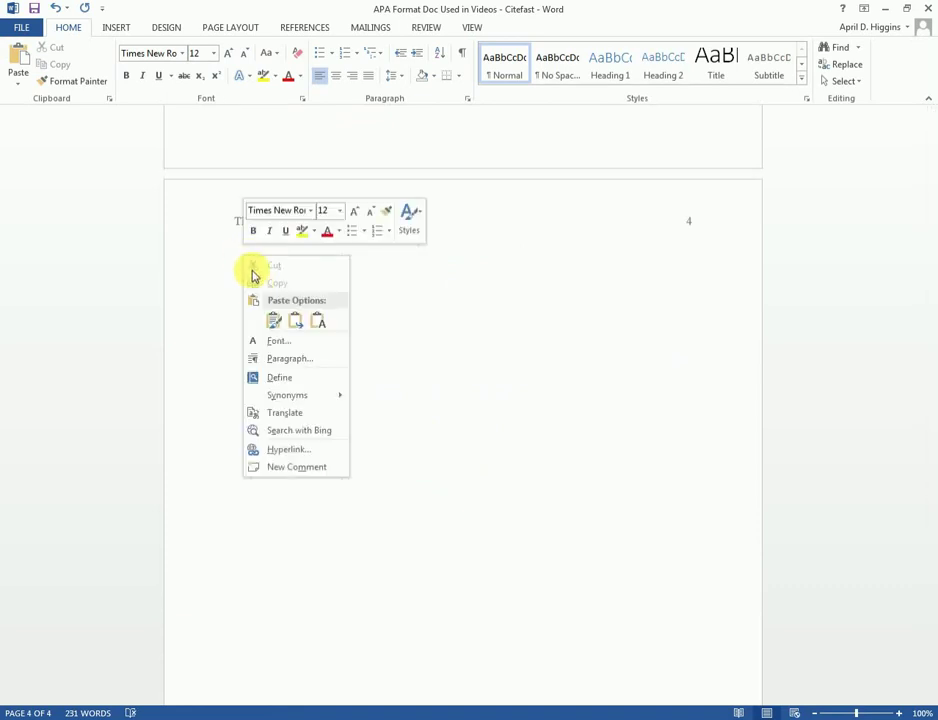
click(272, 321)
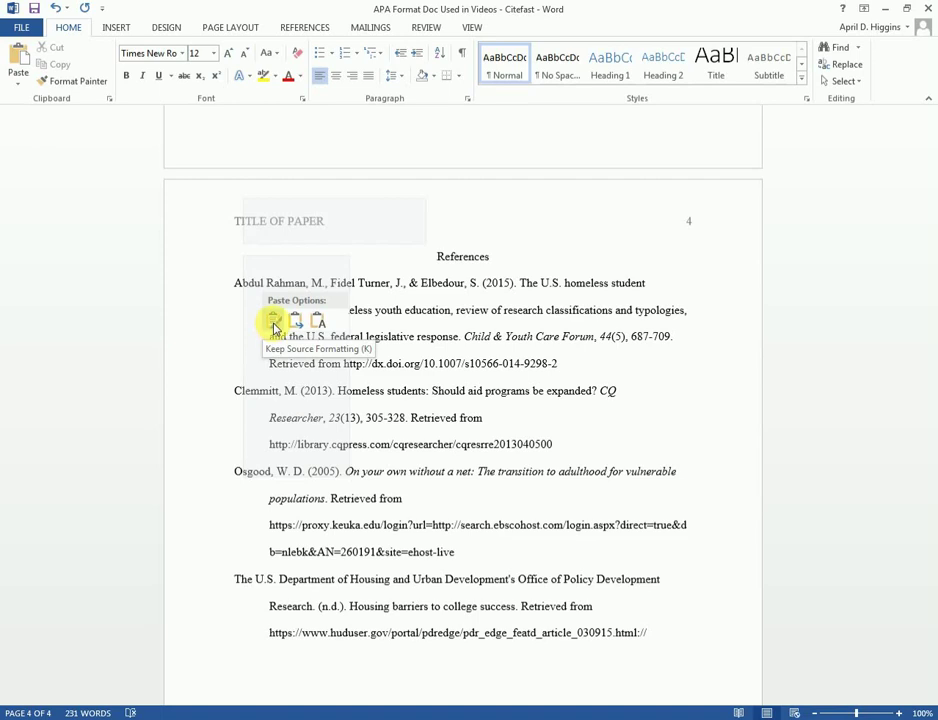
click(274, 326)
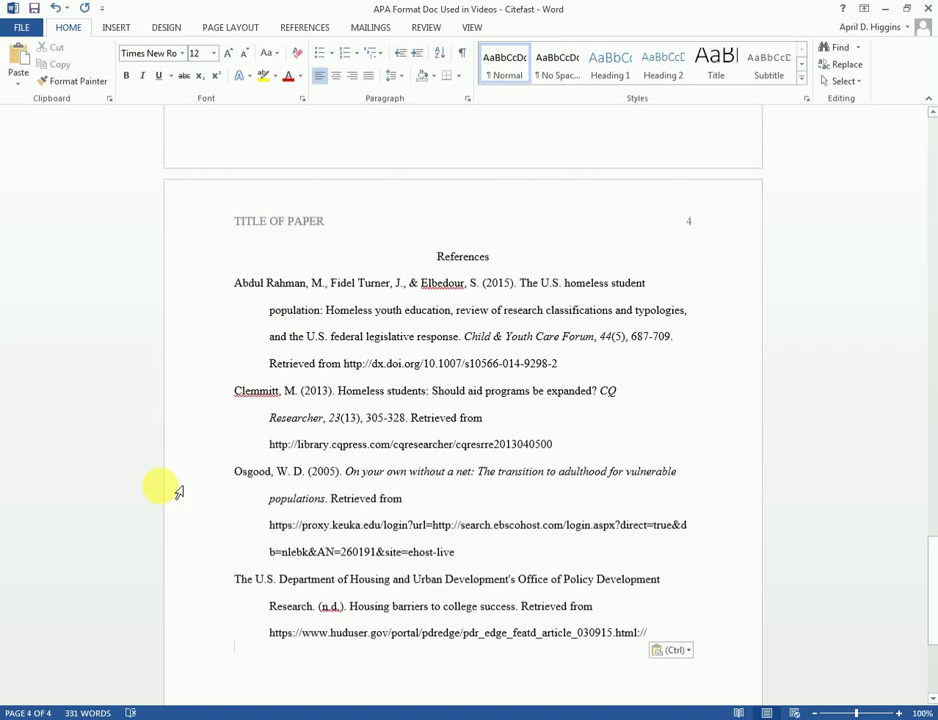
Switch back to Citefast, read through the APA in-text citation guide for the saved sources and close it.
key(alt+Tab)
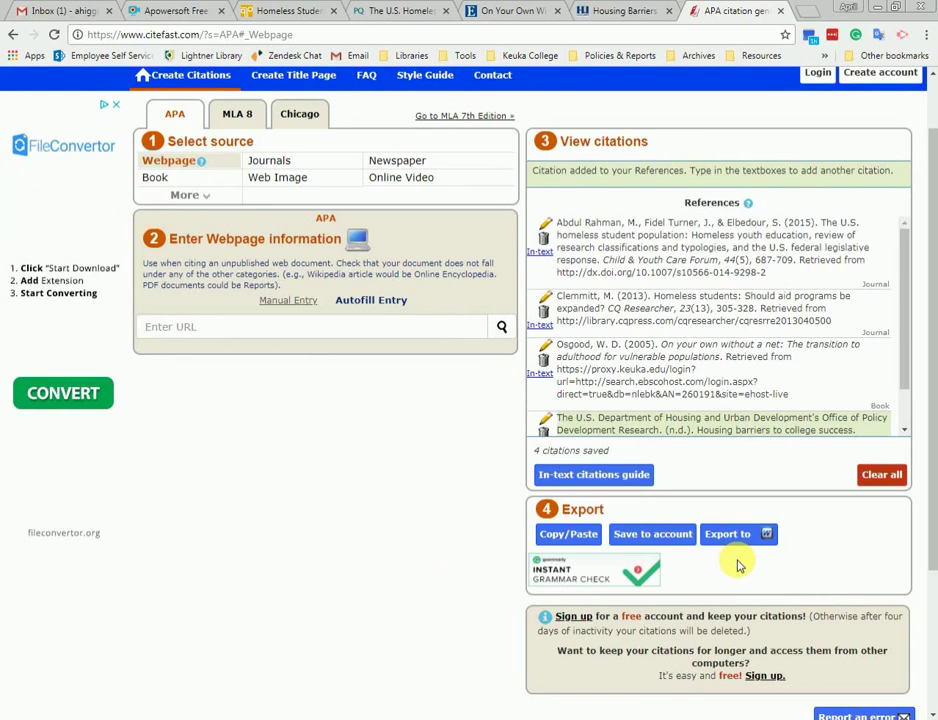
click(623, 481)
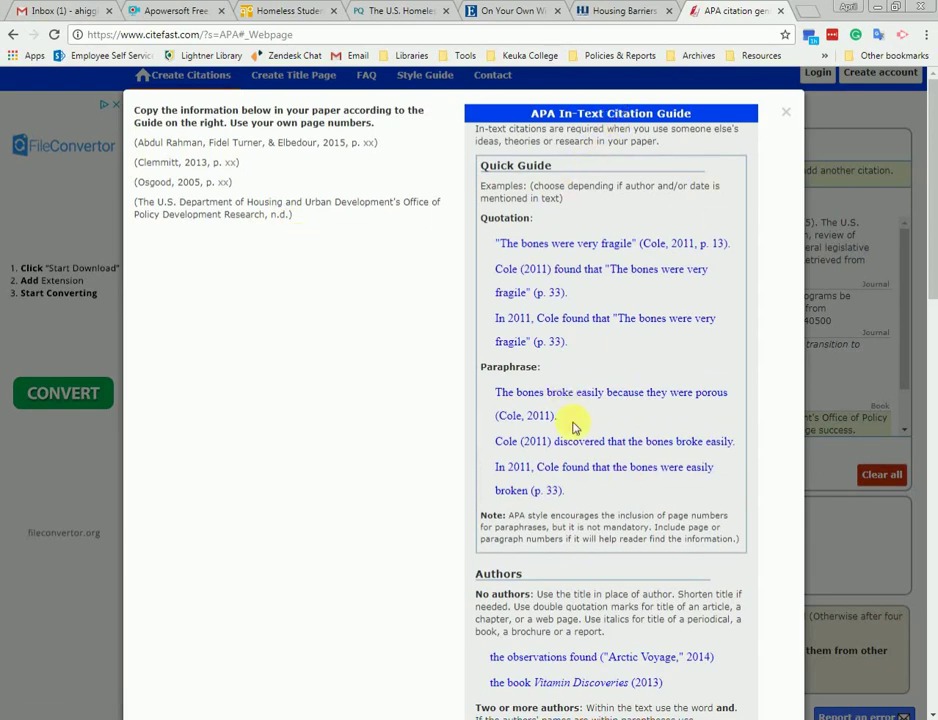
scroll(455, 480, down, 3)
scroll(455, 480, down, 10)
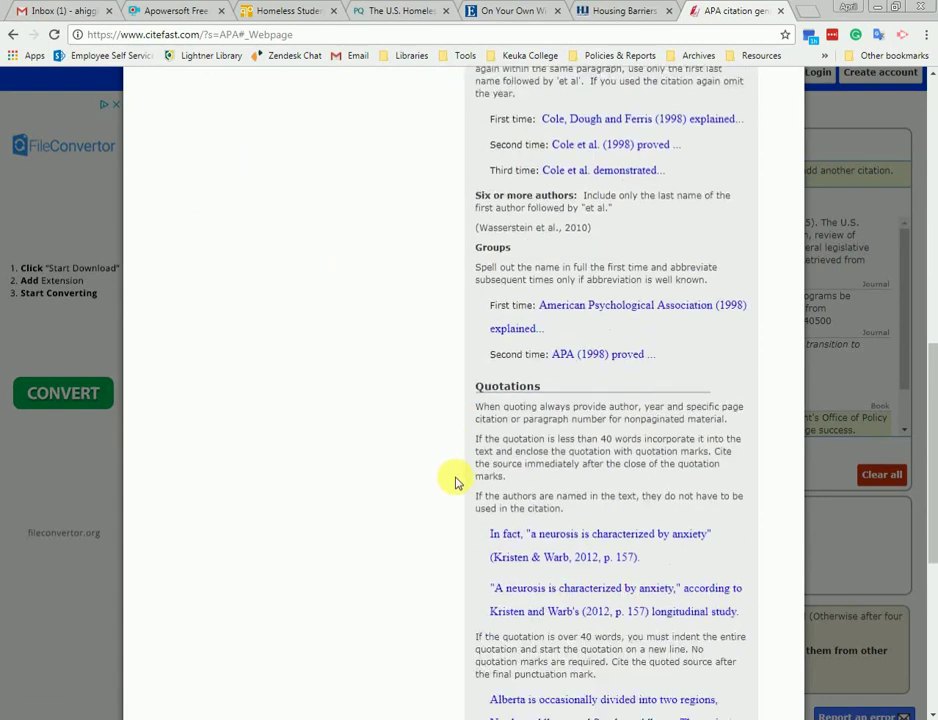
scroll(455, 480, down, 5)
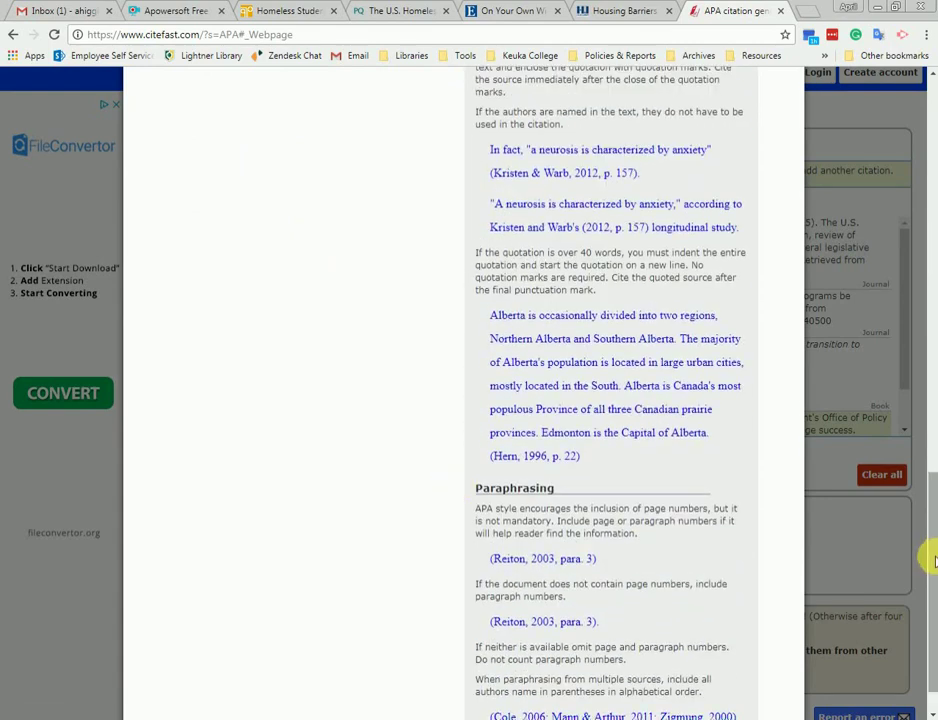
drag(925, 580, 905, 142)
click(905, 142)
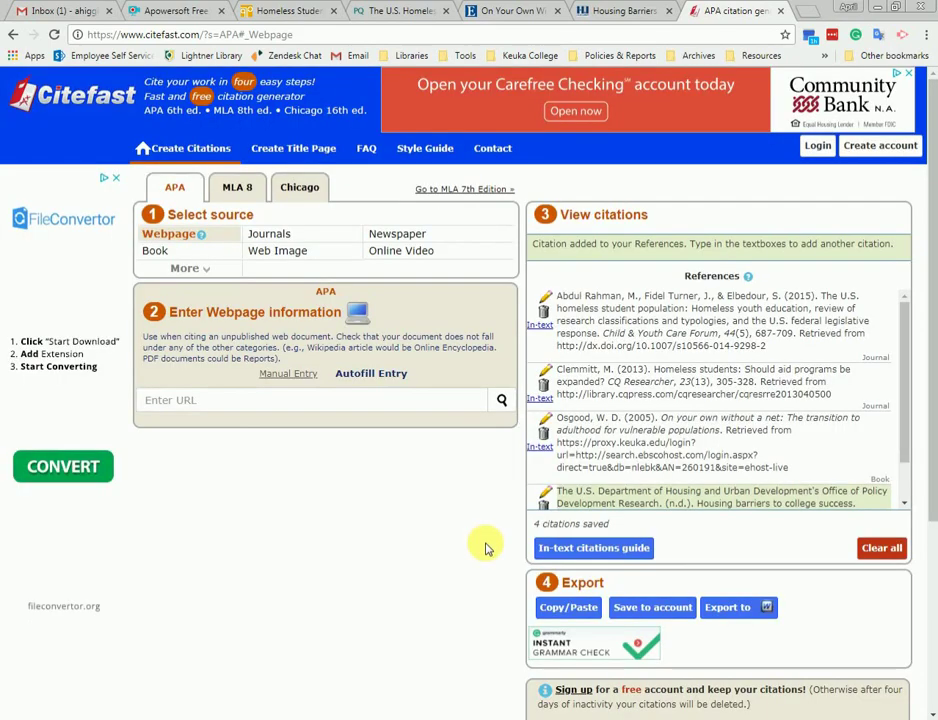